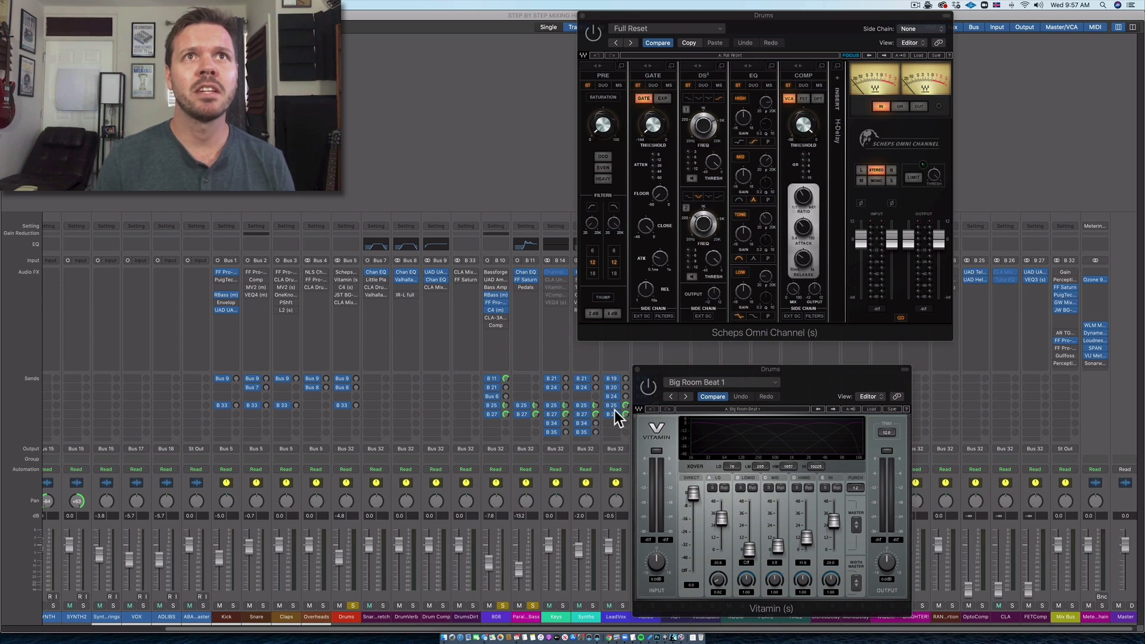
Step: Rearrange the Scheps Omni Channel and Vitamin windows over the mixer so that neither covers the other
{"action": "scroll", "coordinate": [521, 389], "scroll_direction": "right", "scroll_amount": 1}
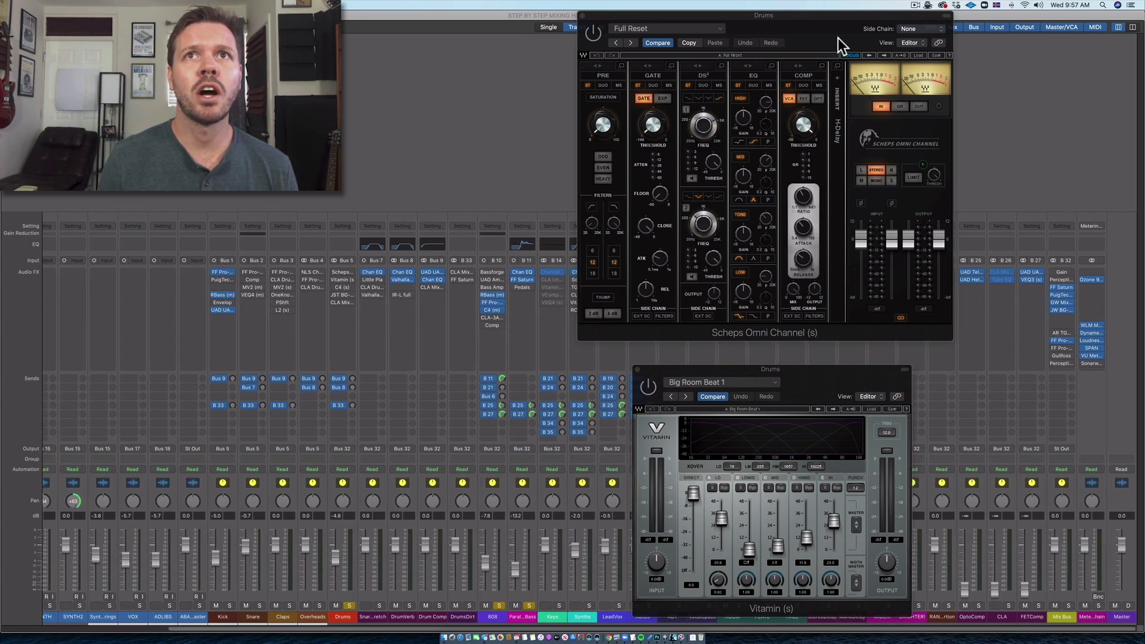
{"action": "left_click_drag", "start_coordinate": [839, 37], "coordinate": [975, 35]}
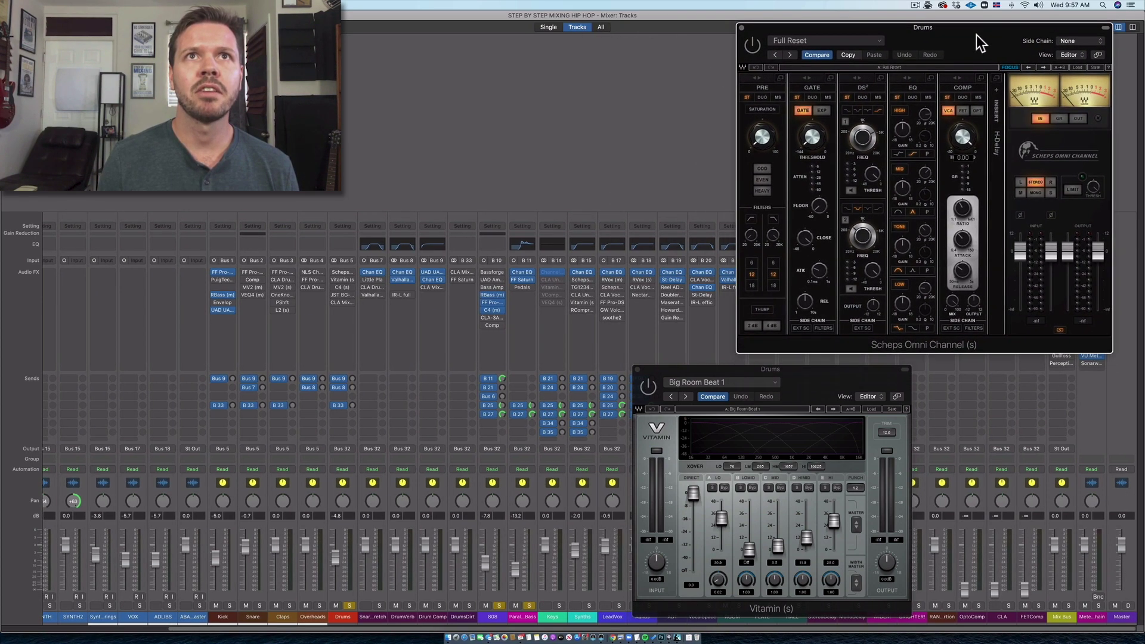
{"action": "left_click_drag", "start_coordinate": [810, 374], "coordinate": [938, 370]}
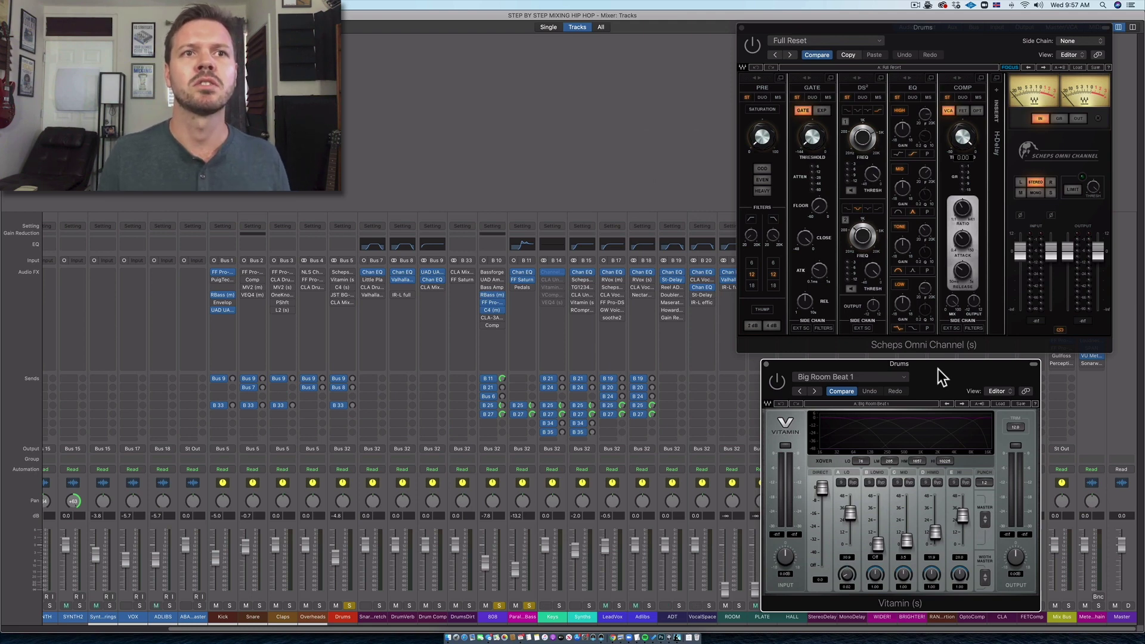
{"action": "left_click_drag", "start_coordinate": [926, 372], "coordinate": [911, 374]}
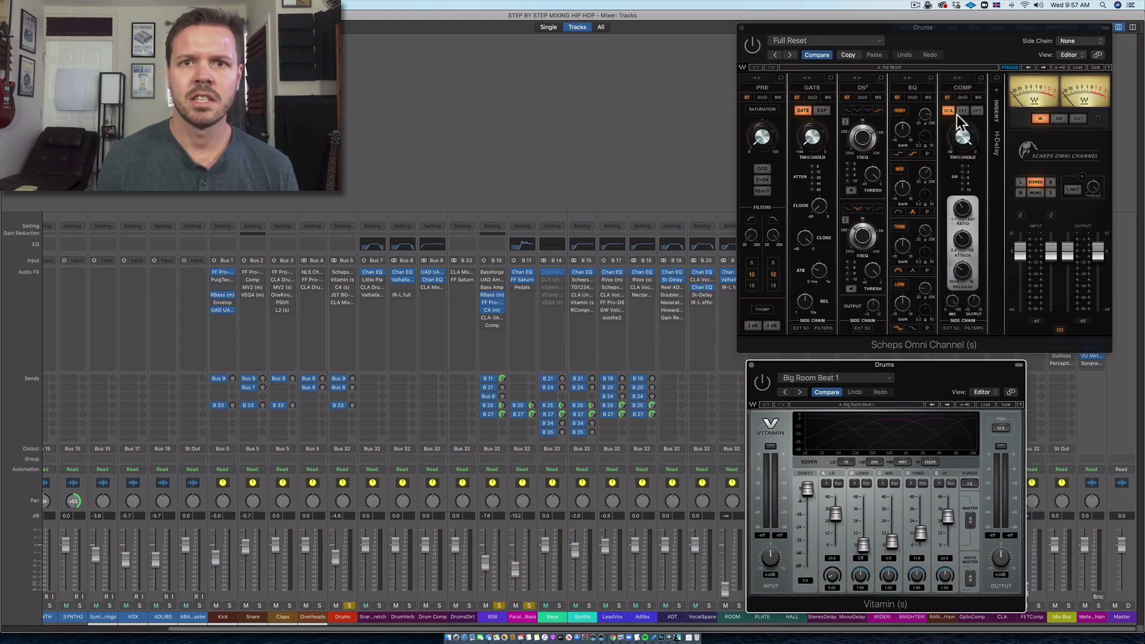
{"action": "left_click_drag", "start_coordinate": [956, 38], "coordinate": [803, 25]}
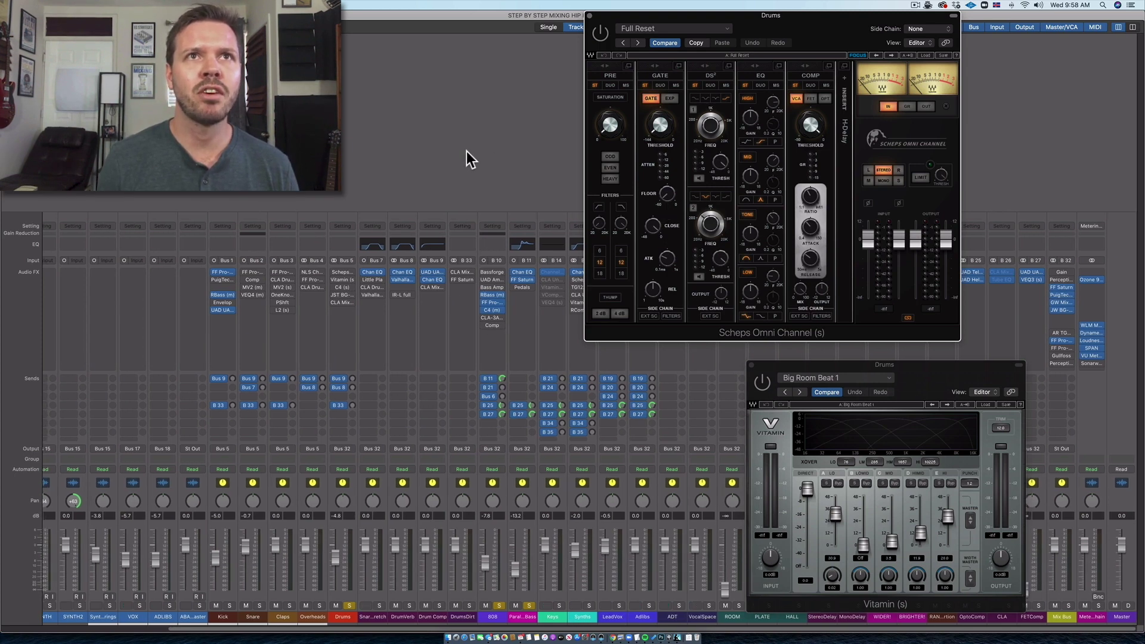
Step: Play the song and inspect the Ozone 9 Elements maximizer on the metering chain channel
{"action": "key", "text": "space"}
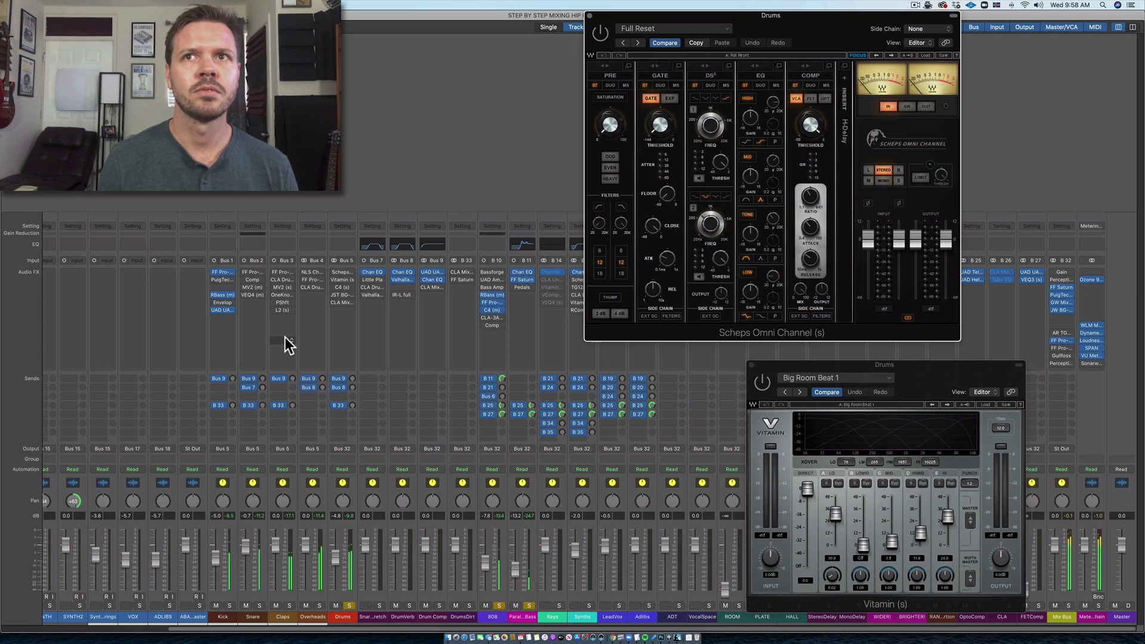
{"action": "left_click", "coordinate": [1088, 281]}
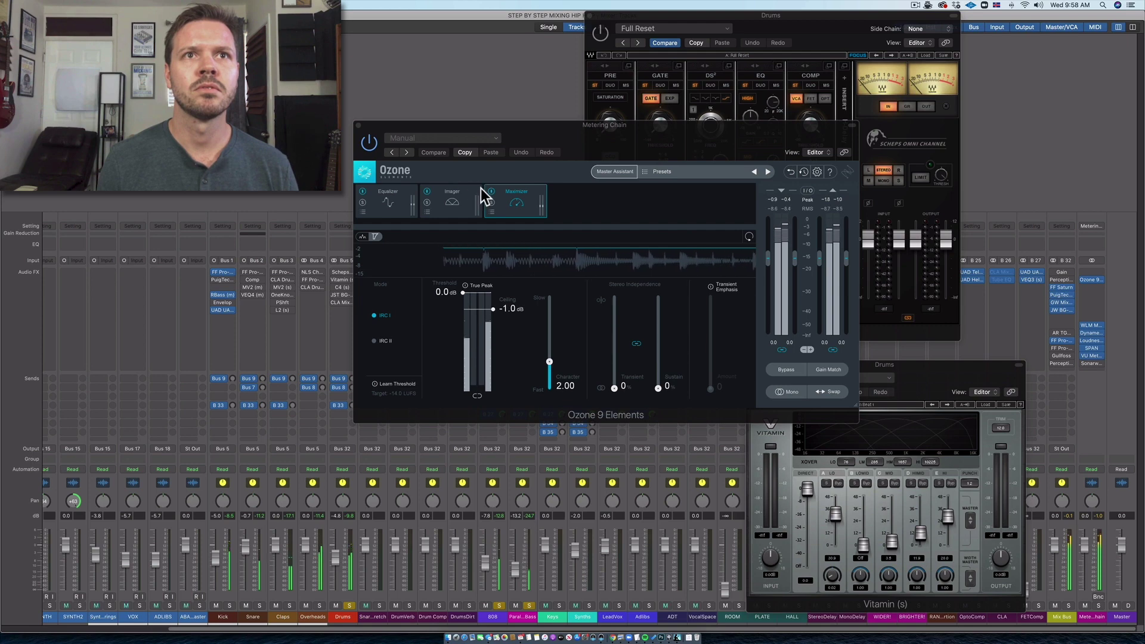
{"action": "left_click", "coordinate": [358, 125]}
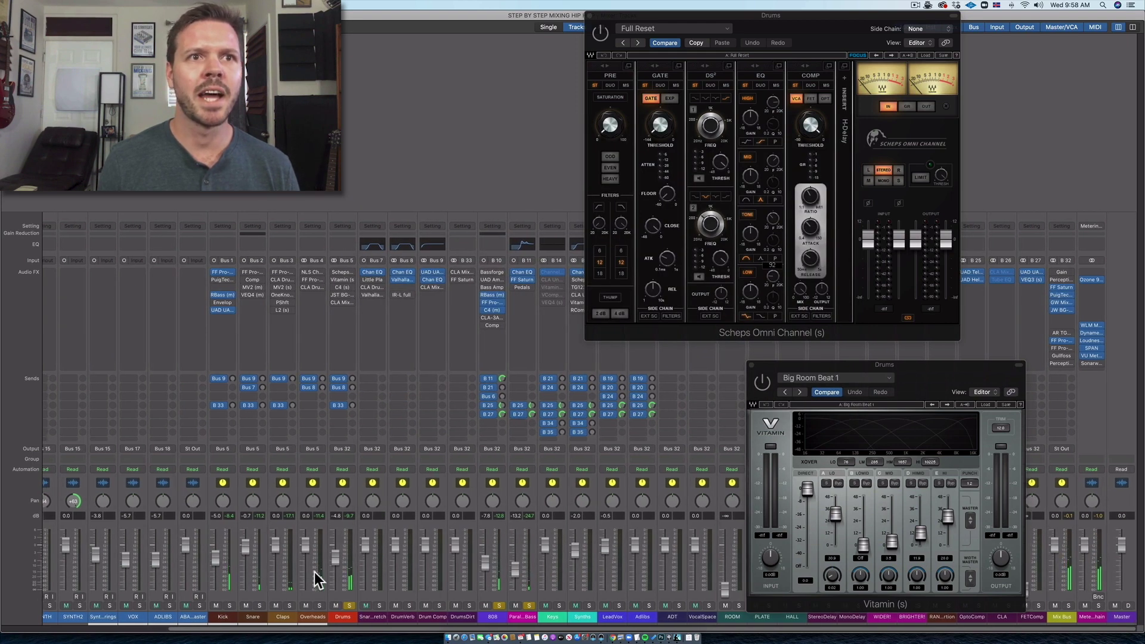
Step: Lower the Drums bus fader to -6.4 dB and check the Mix Bus Gain plug-in, leaving it bypassed
{"action": "left_click_drag", "start_coordinate": [337, 568], "coordinate": [338, 571]}
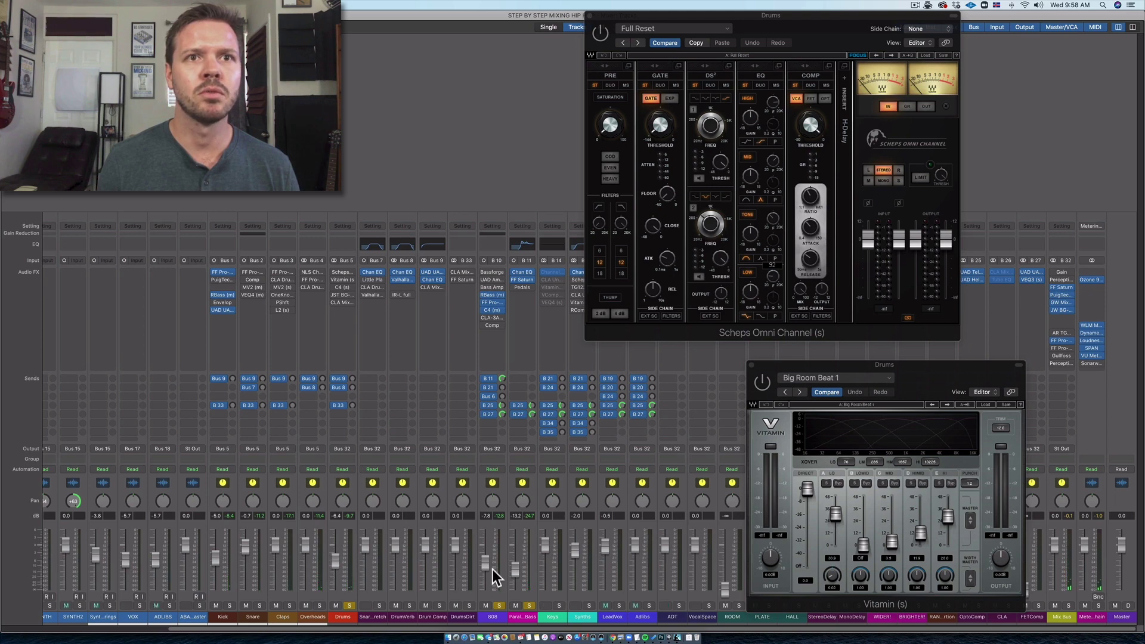
{"action": "left_click", "coordinate": [1061, 271]}
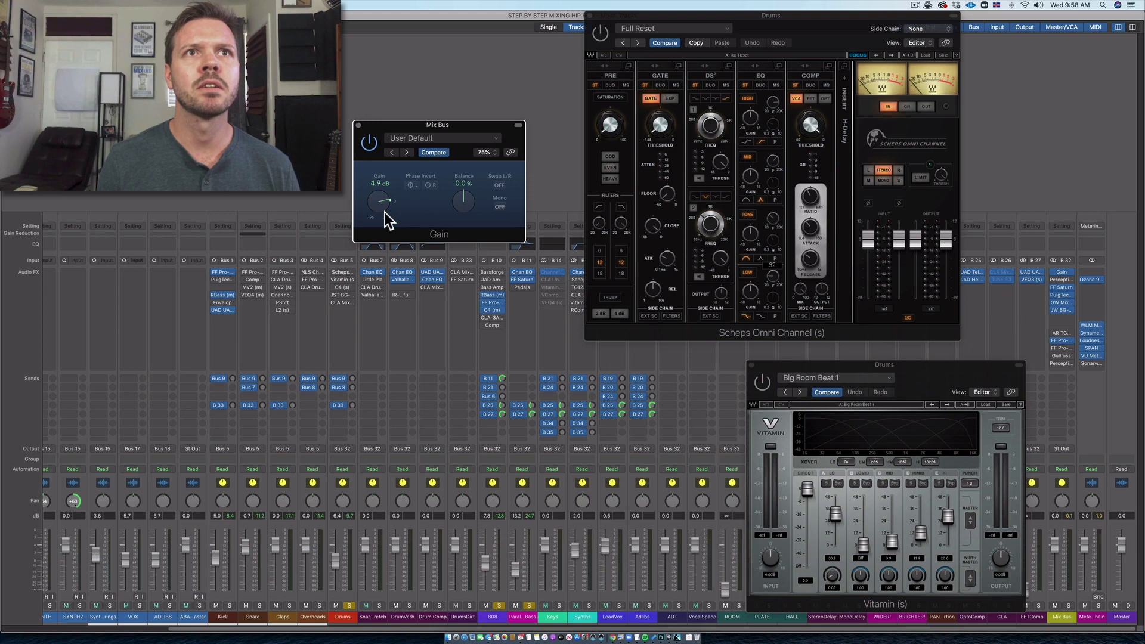
{"action": "left_click", "coordinate": [359, 125]}
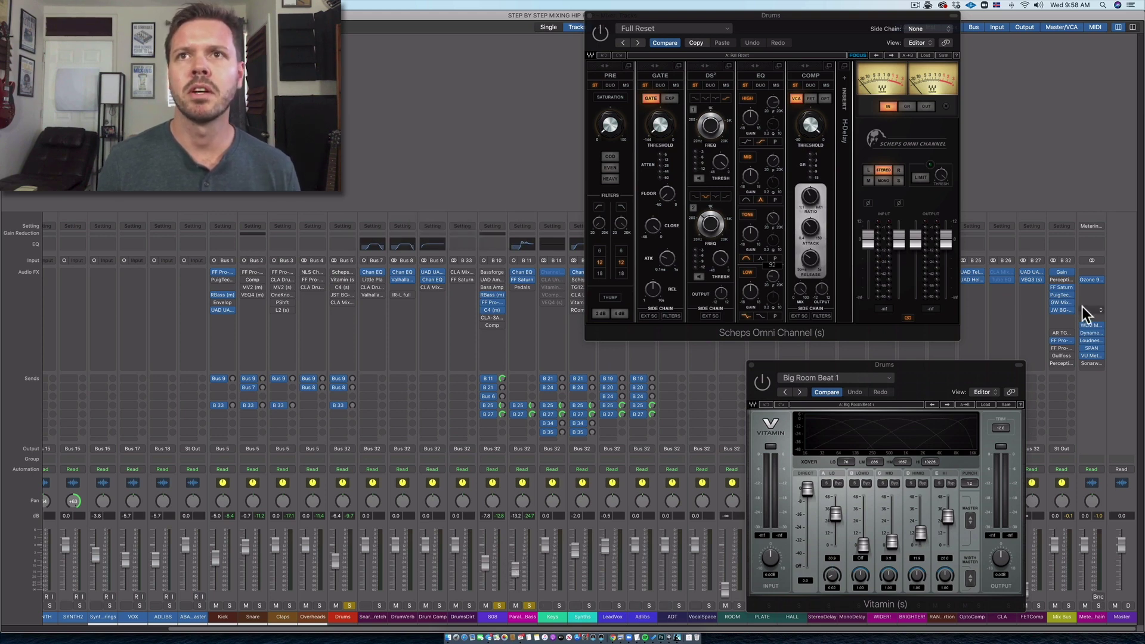
{"action": "left_click", "coordinate": [1054, 272]}
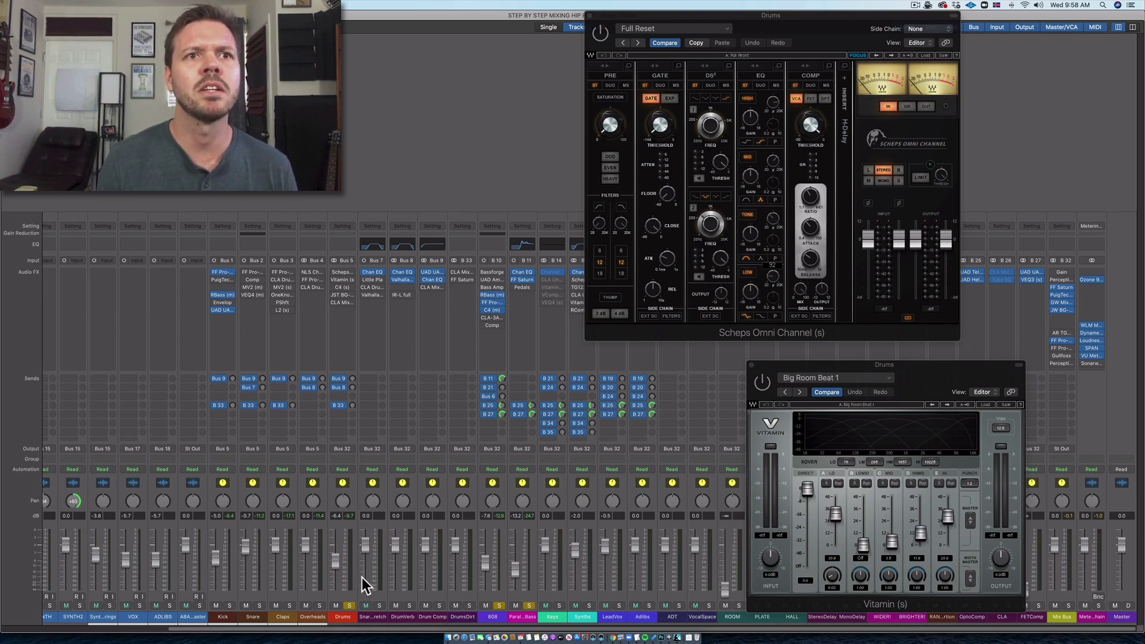
Step: Place the Scheps Omni Channel window mid-screen with the Vitamin window beside it, clear of the Drums channel strip
{"action": "scroll", "coordinate": [367, 596], "scroll_direction": "left", "scroll_amount": 3}
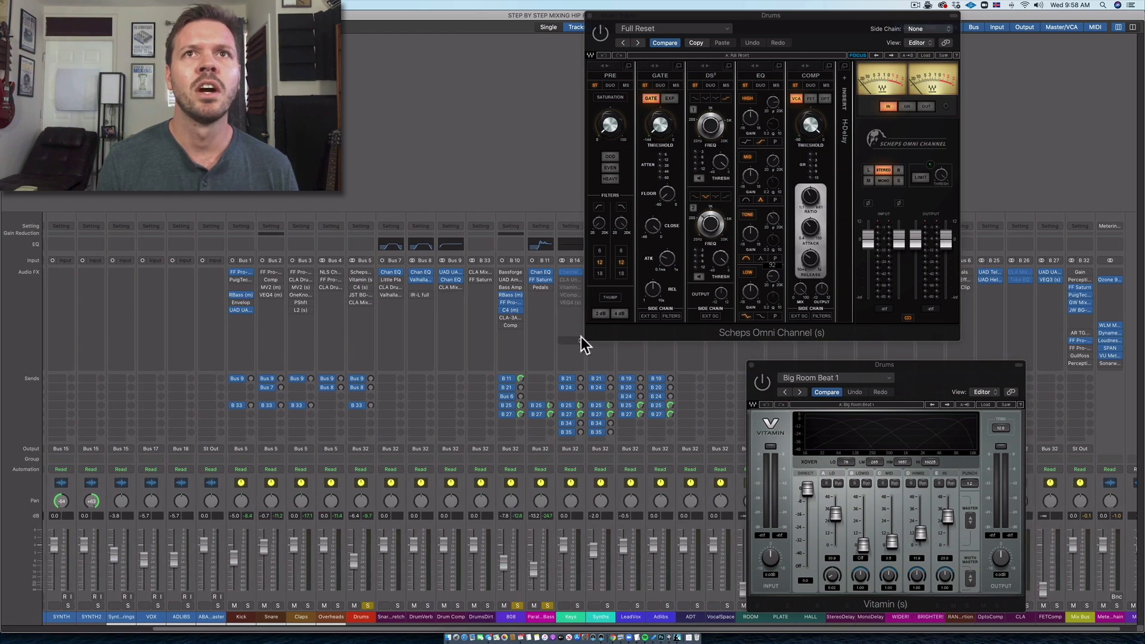
{"action": "left_click_drag", "start_coordinate": [789, 22], "coordinate": [714, 64]}
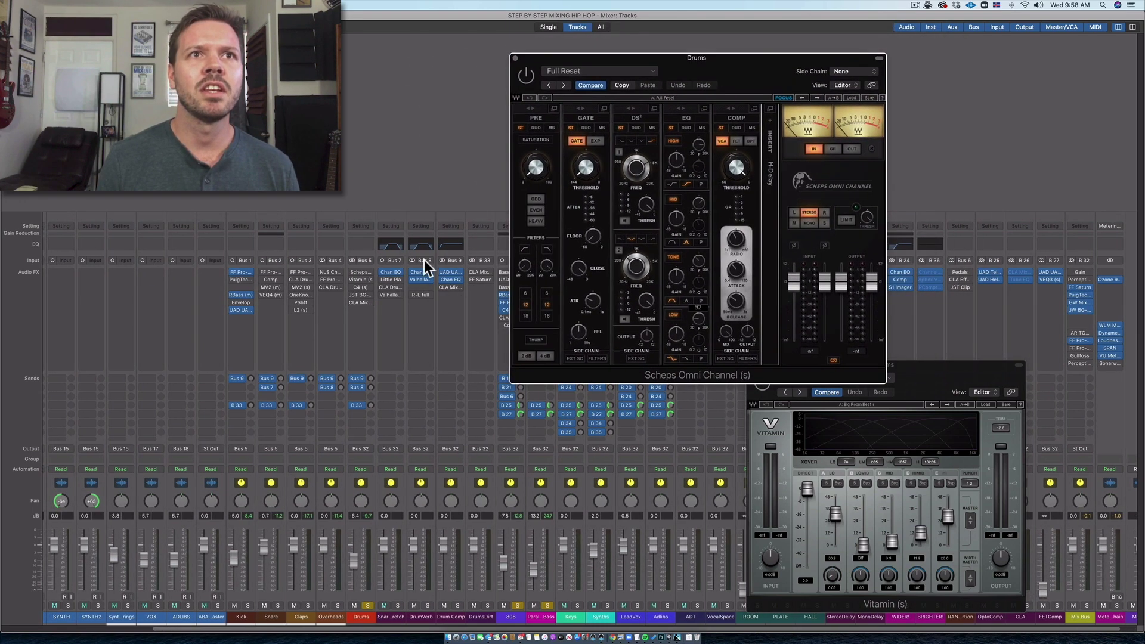
{"action": "left_click_drag", "start_coordinate": [938, 372], "coordinate": [1039, 136]}
{"action": "left_click_drag", "start_coordinate": [725, 64], "coordinate": [670, 80]}
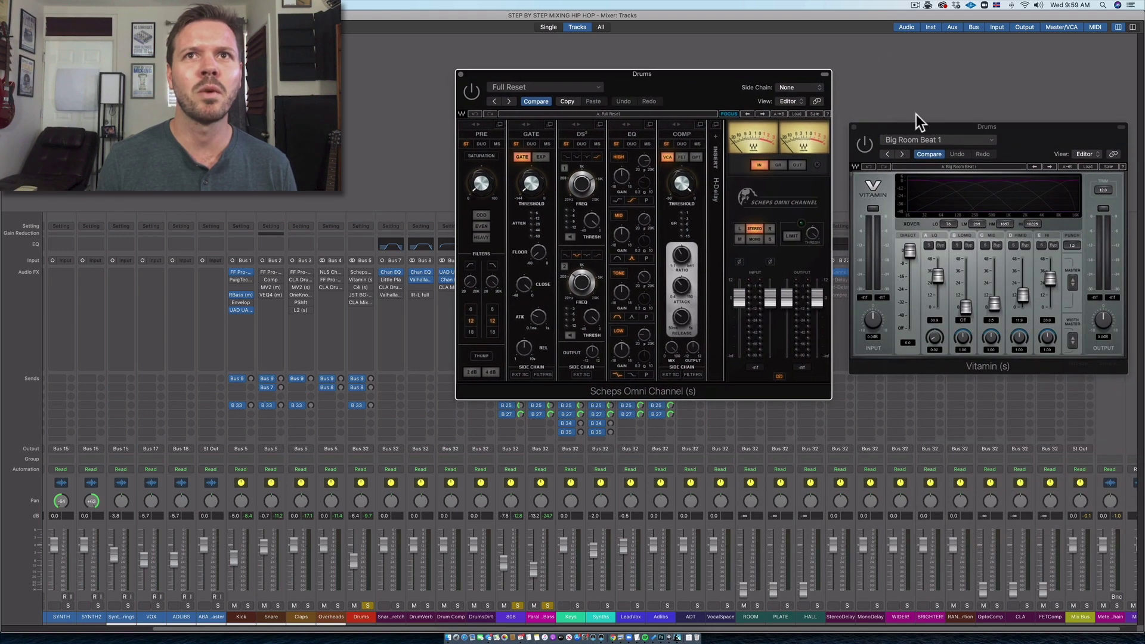
{"action": "left_click_drag", "start_coordinate": [1028, 134], "coordinate": [1011, 153]}
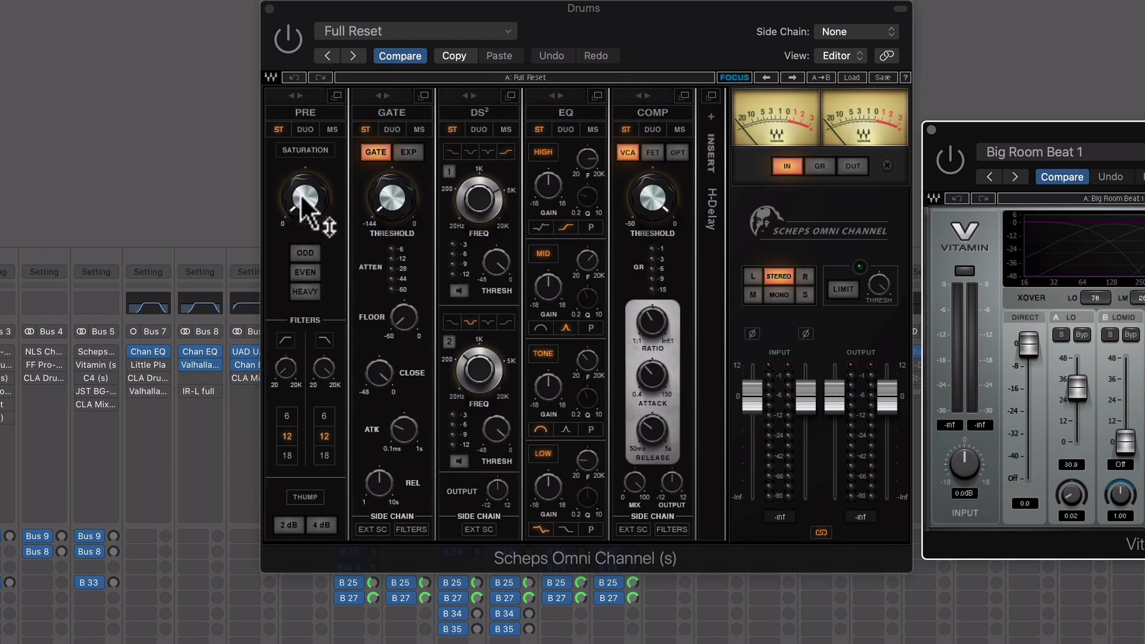
Step: Enable Scheps Omni Channel on the Drums bus and add Even saturation at about the knob's midpoint
{"action": "left_click", "coordinate": [289, 39]}
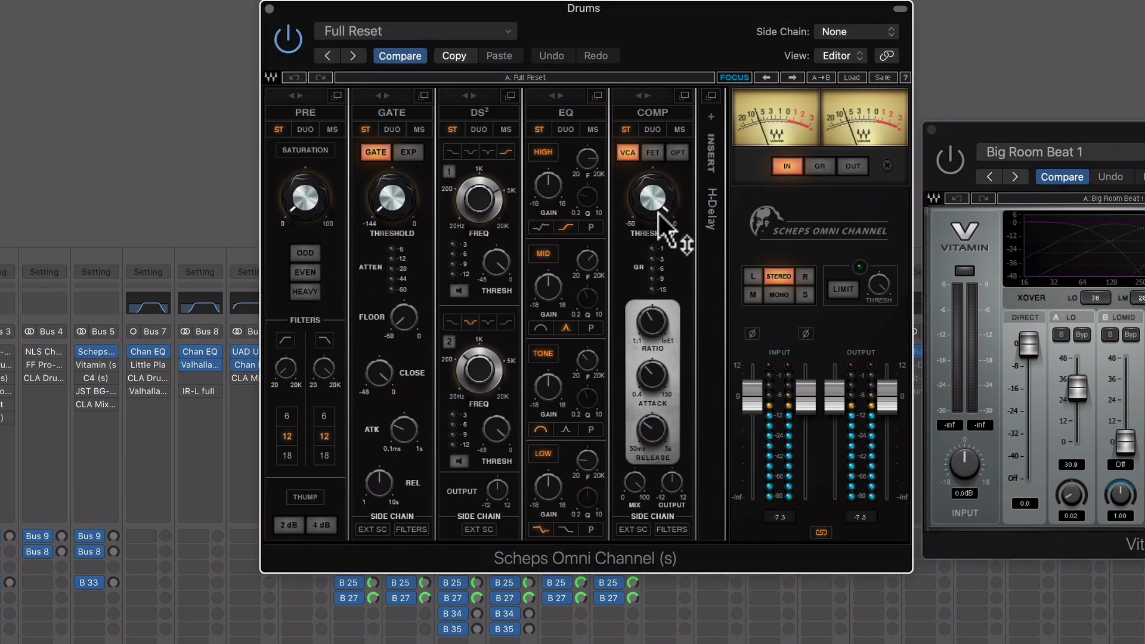
{"action": "left_click_drag", "start_coordinate": [659, 30], "coordinate": [642, 68]}
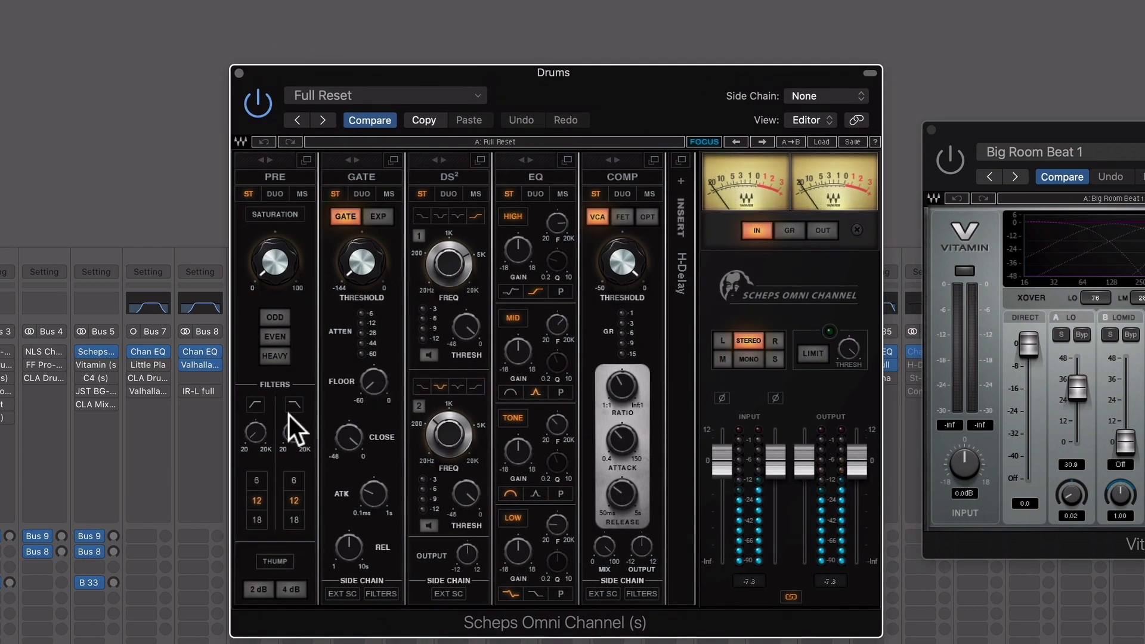
{"action": "left_click", "coordinate": [277, 337]}
{"action": "left_click_drag", "start_coordinate": [273, 253], "coordinate": [273, 218]}
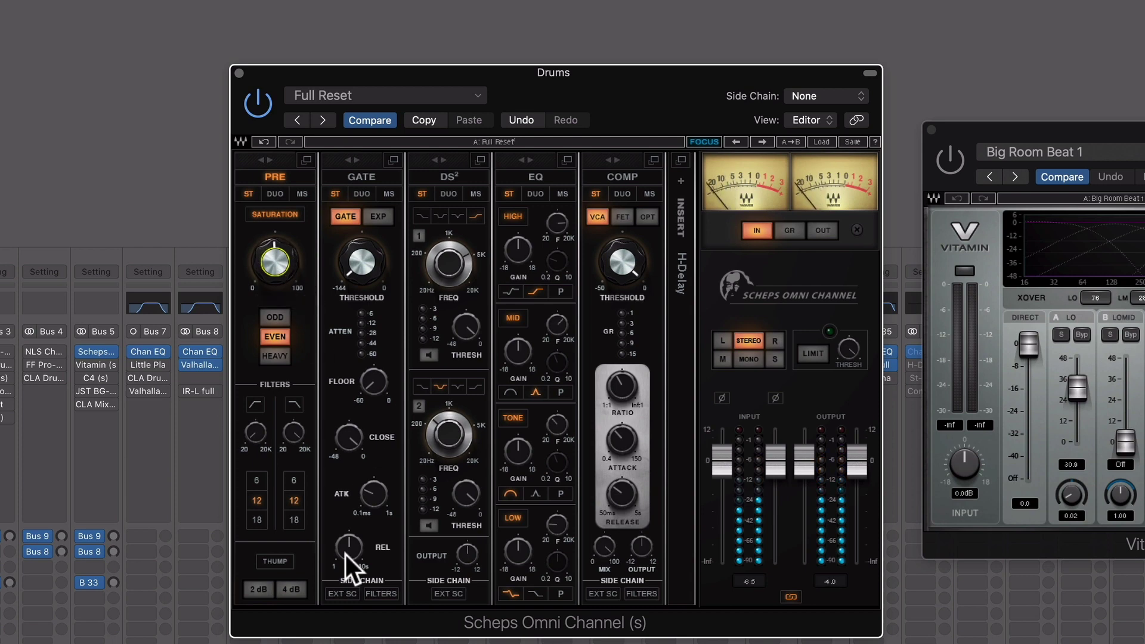
Step: Compare the 2 dB and 4 dB Thump settings, choose 2 dB, and slightly lower the Omni Channel output
{"action": "left_click", "coordinate": [261, 591]}
{"action": "left_click", "coordinate": [295, 593]}
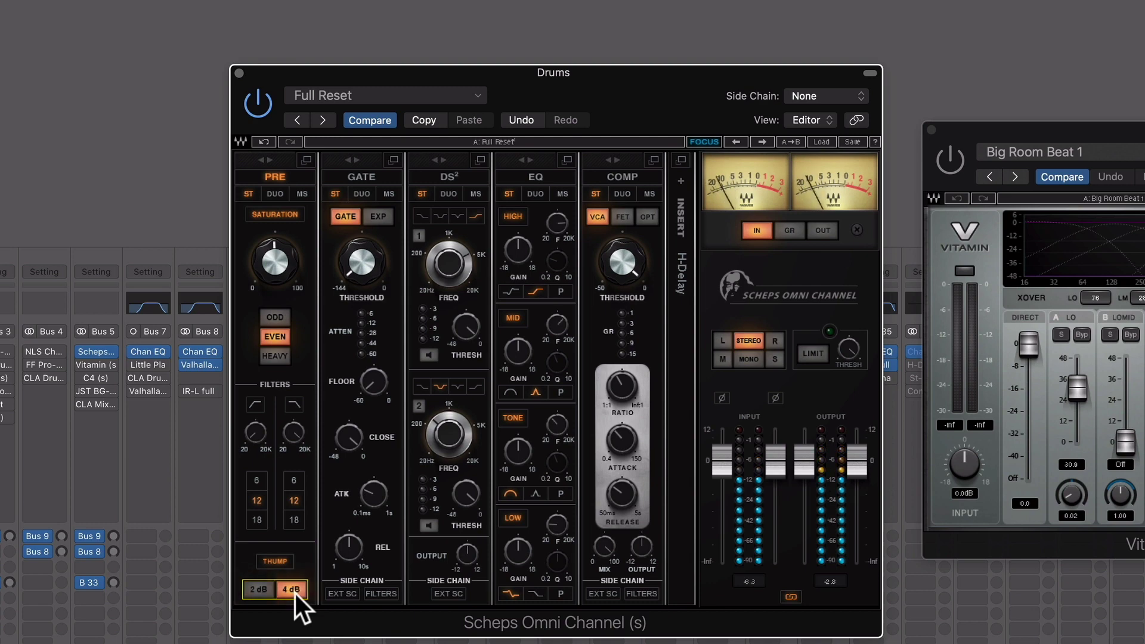
{"action": "left_click", "coordinate": [264, 592]}
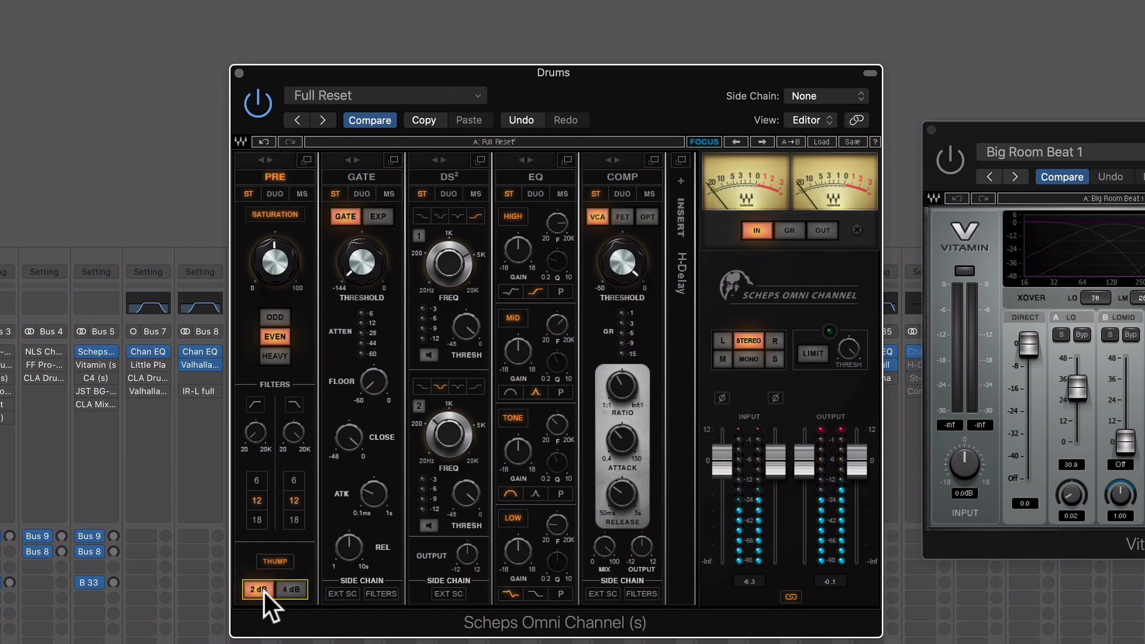
{"action": "left_click_drag", "start_coordinate": [805, 476], "coordinate": [805, 482]}
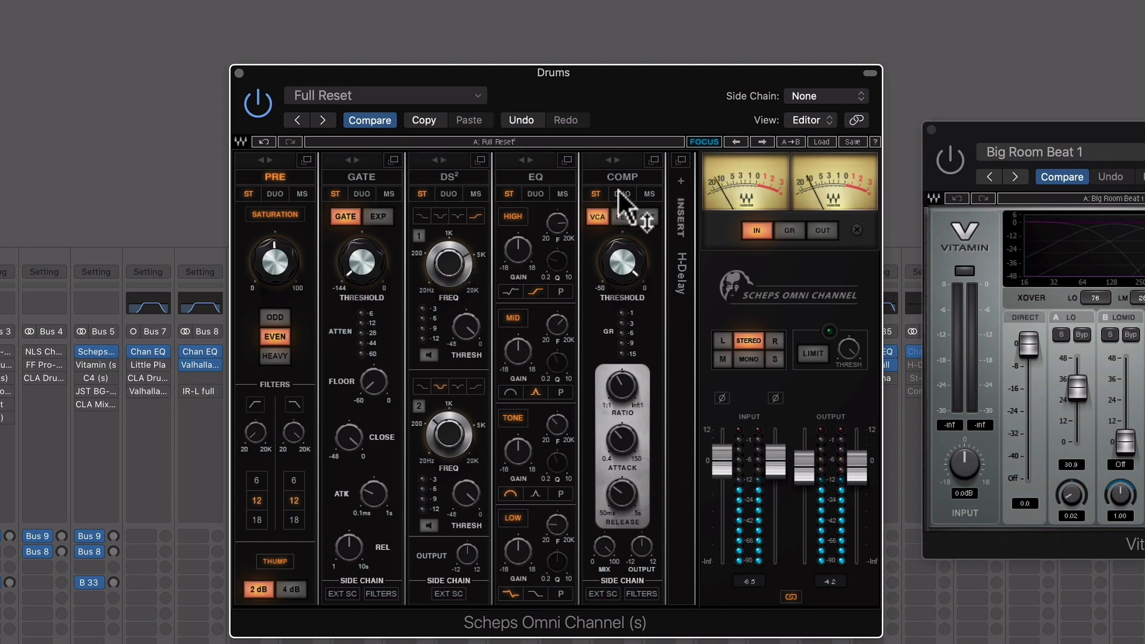
Step: Switch the Omni Channel compressor to Opto, lower its threshold to about -18.3, and adjust the attack
{"action": "left_click", "coordinate": [650, 218]}
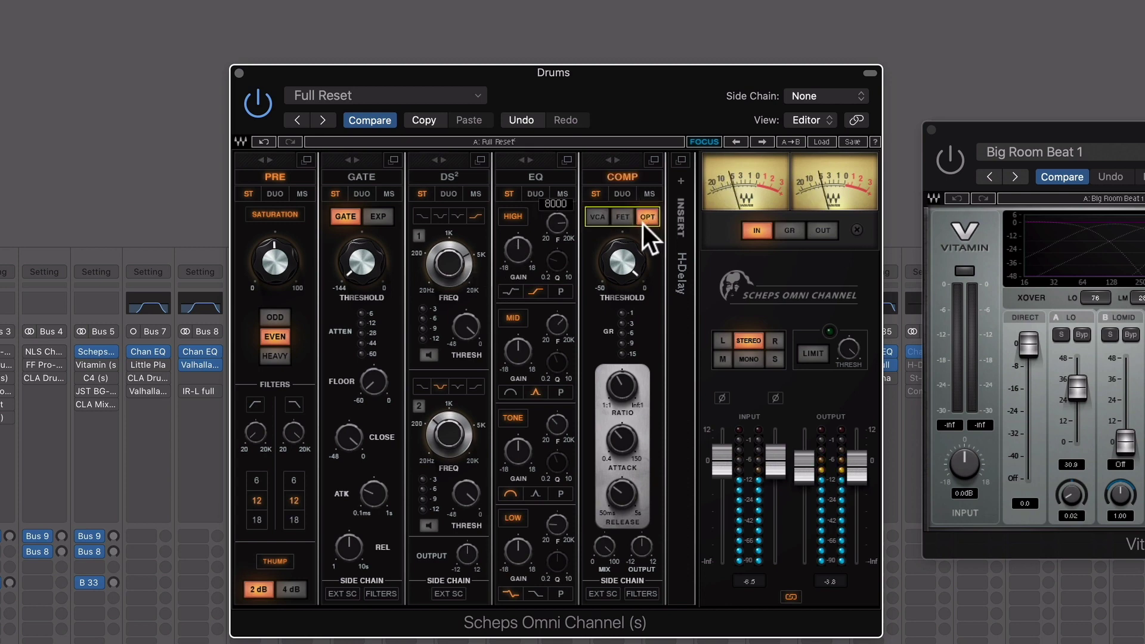
{"action": "mouse_move", "coordinate": [621, 261]}
{"action": "left_mouse_down"}
{"action": "mouse_move", "coordinate": [623, 247]}
{"action": "mouse_move", "coordinate": [623, 281]}
{"action": "mouse_move", "coordinate": [614, 265]}
{"action": "left_mouse_up"}
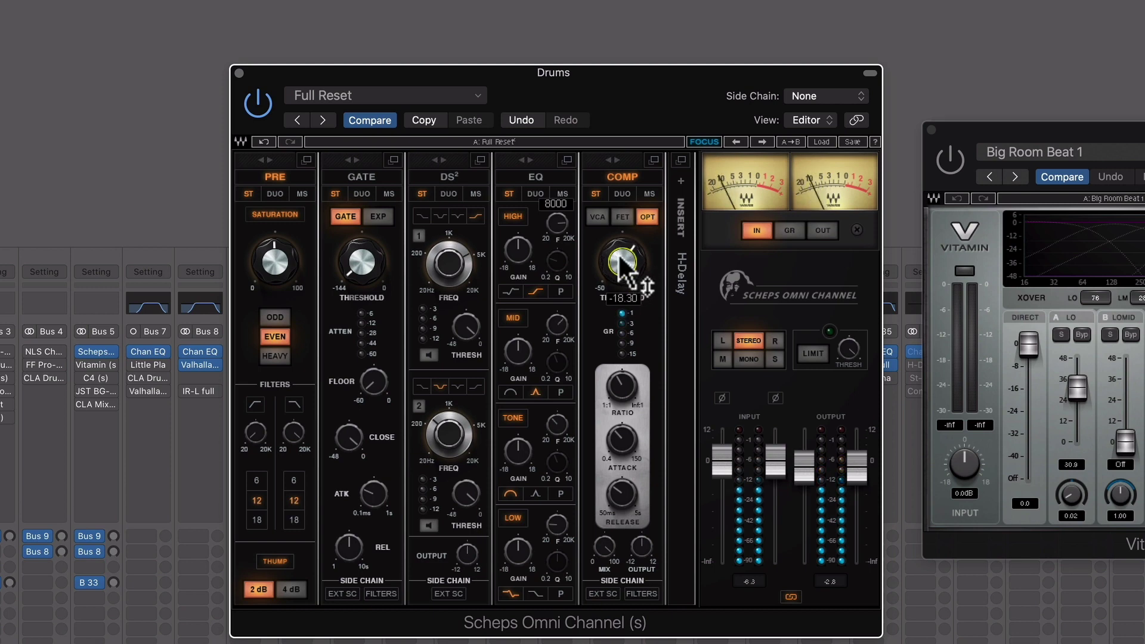
{"action": "left_click", "coordinate": [622, 497]}
{"action": "left_click_drag", "start_coordinate": [626, 432], "coordinate": [624, 394]}
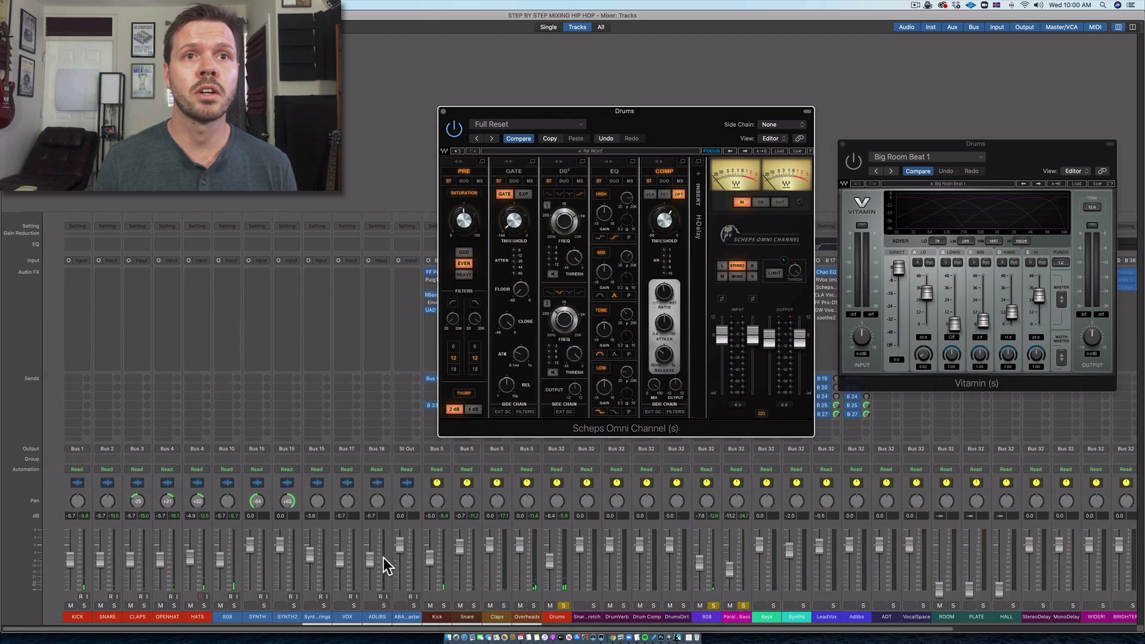
Step: Boost the mid band gain in the Omni Channel EQ and adjust the band's frequency while the drums play
{"action": "scroll", "coordinate": [384, 557], "scroll_direction": "right", "scroll_amount": 3}
{"action": "scroll", "coordinate": [384, 557], "scroll_direction": "left", "scroll_amount": 1}
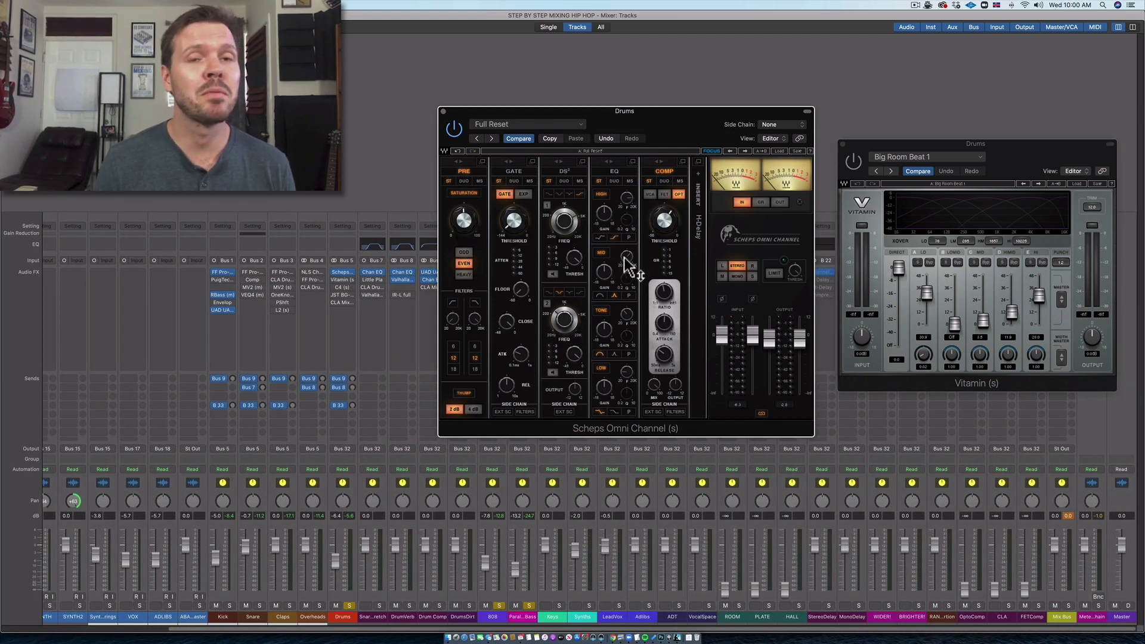
{"action": "mouse_move", "coordinate": [626, 266]}
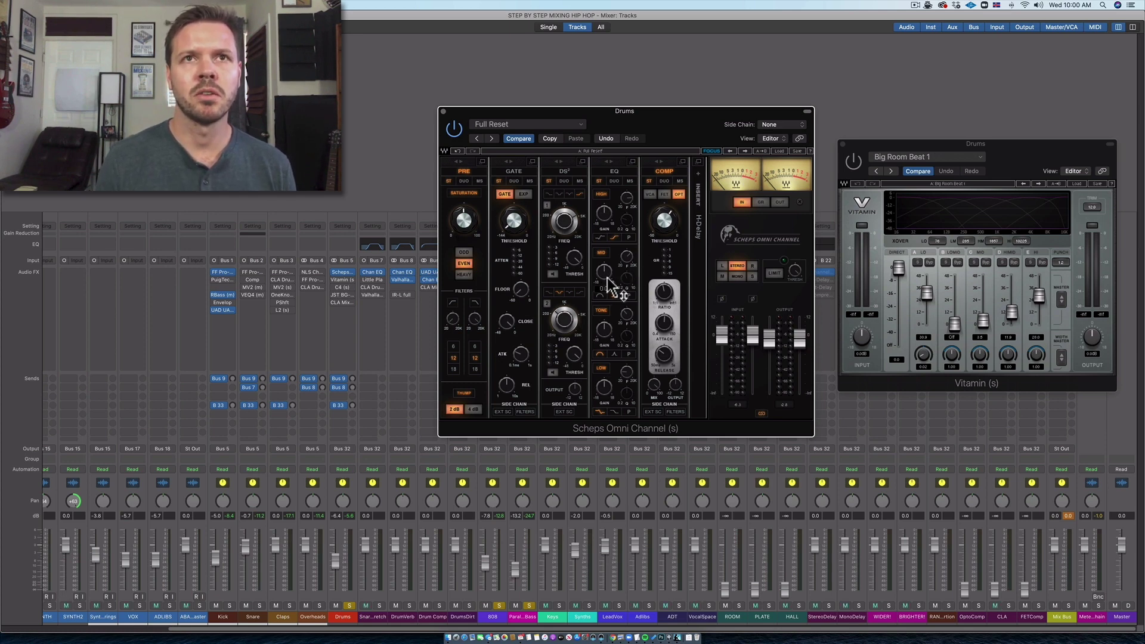
{"action": "key", "text": "space"}
{"action": "left_click_drag", "start_coordinate": [604, 276], "coordinate": [604, 268]}
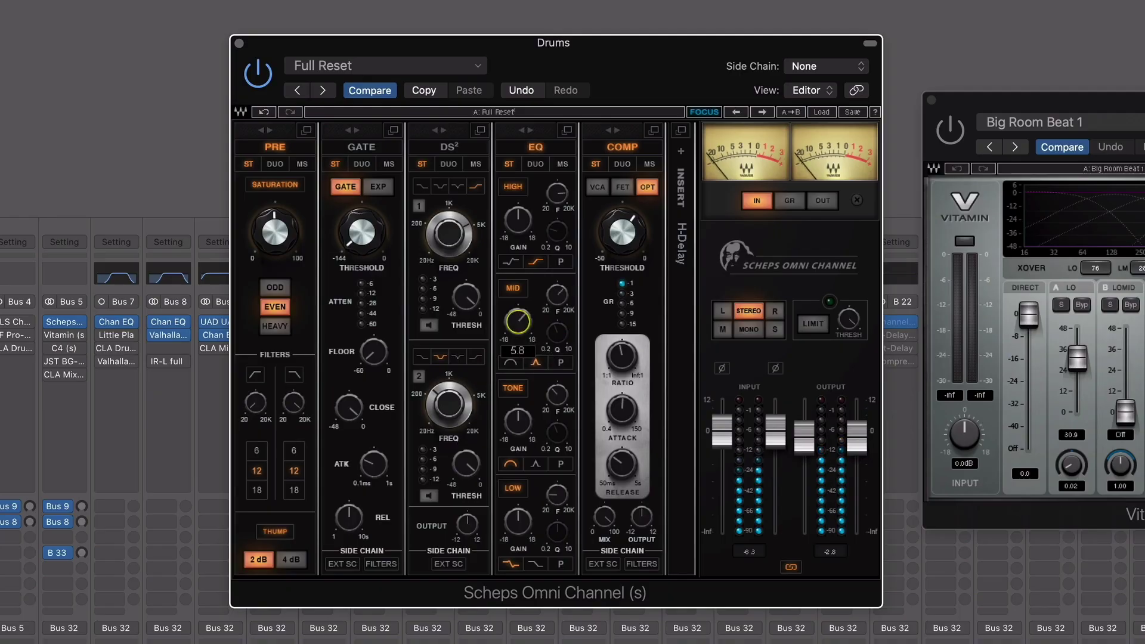
{"action": "left_click_drag", "start_coordinate": [519, 327], "coordinate": [518, 315]}
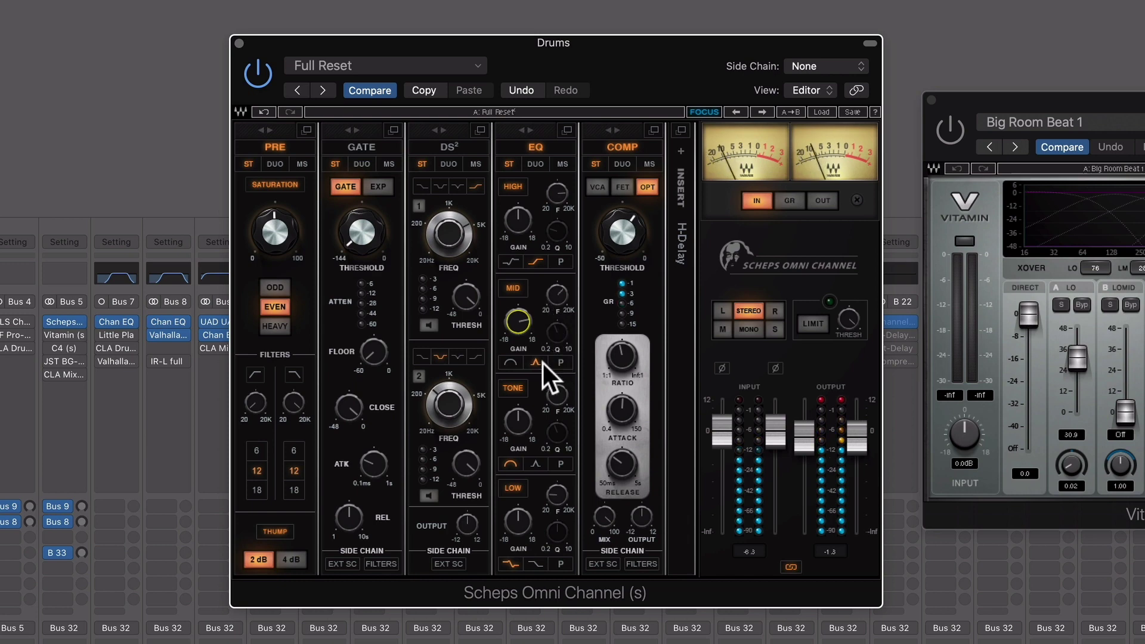
{"action": "left_click_drag", "start_coordinate": [558, 298], "coordinate": [521, 327]}
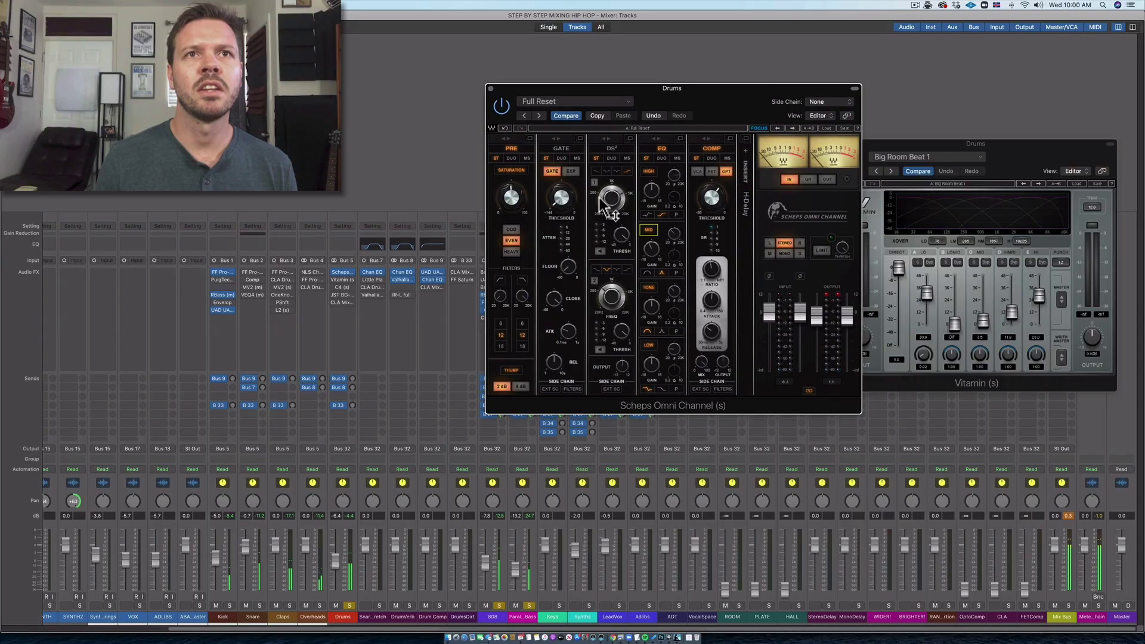
Step: Mute and select the 808 bus, and reposition the Scheps Omni Channel window next to the Vitamin window
{"action": "left_click_drag", "start_coordinate": [723, 124], "coordinate": [832, 249]}
{"action": "left_click", "coordinate": [487, 605]}
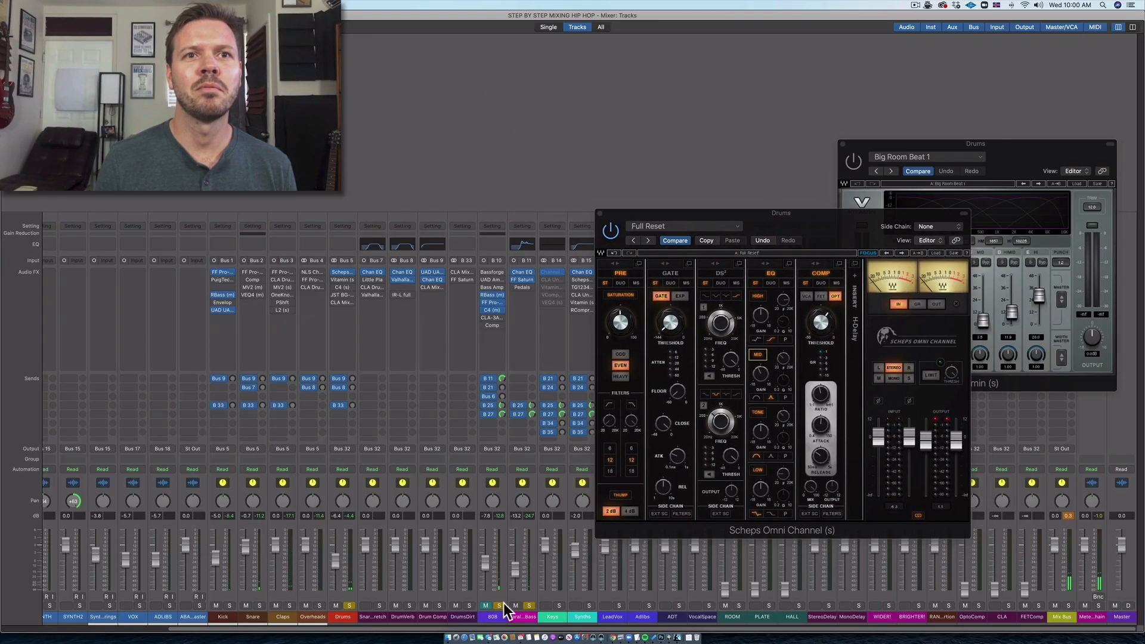
{"action": "left_click", "coordinate": [497, 618]}
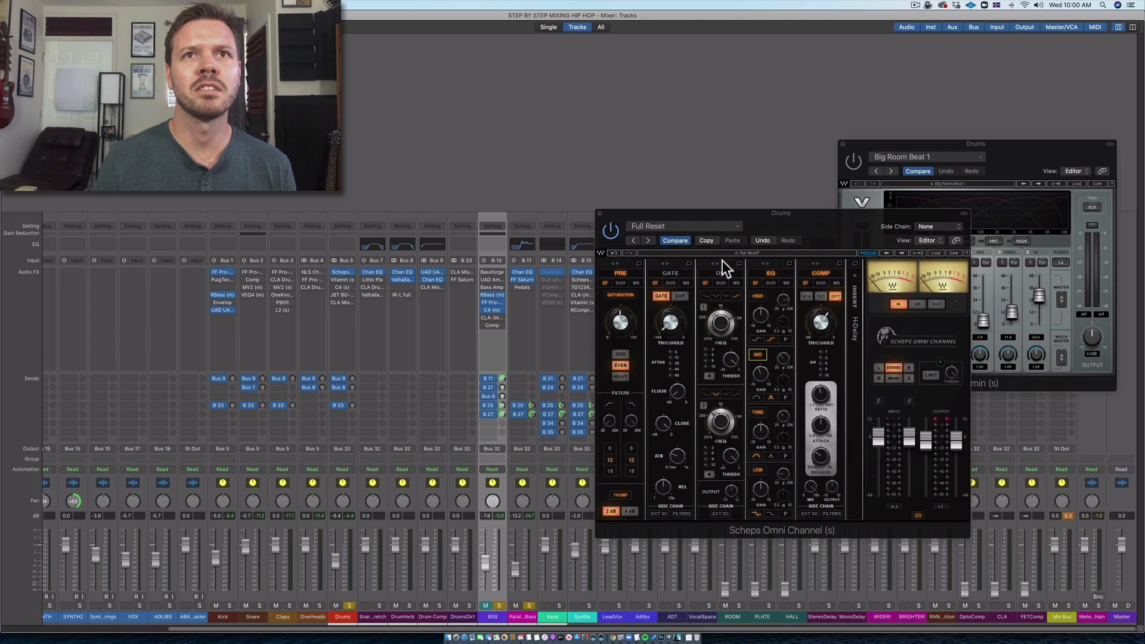
{"action": "left_click_drag", "start_coordinate": [798, 217], "coordinate": [653, 136]}
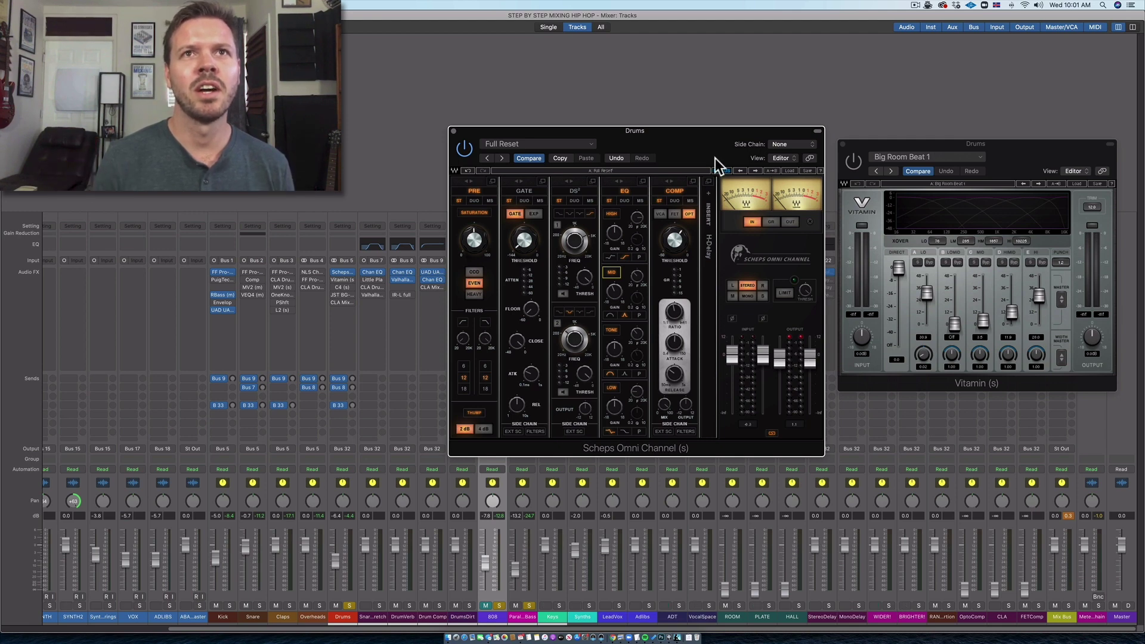
{"action": "left_click_drag", "start_coordinate": [715, 159], "coordinate": [814, 210]}
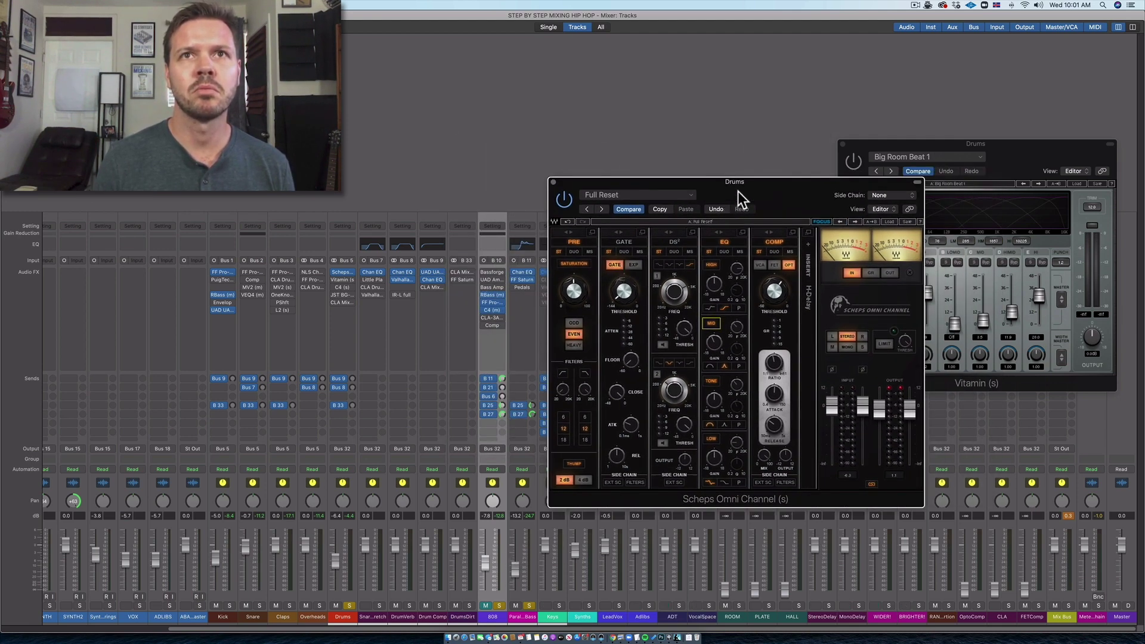
{"action": "left_click_drag", "start_coordinate": [738, 192], "coordinate": [654, 185]}
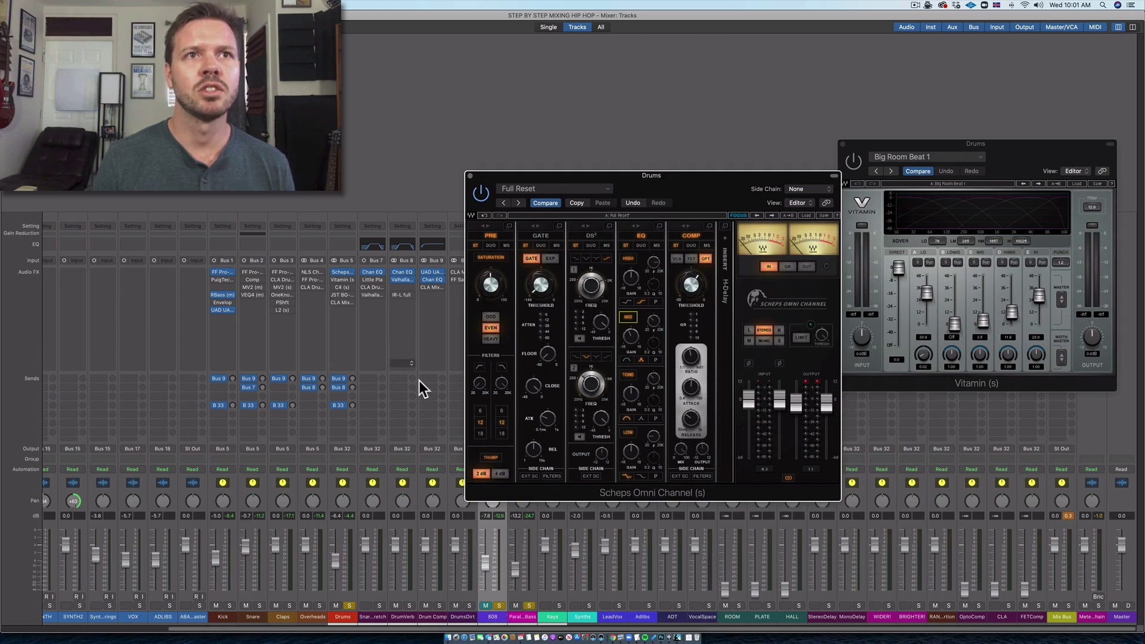
Step: Play the drums and cut the mid band gain in the Omni Channel EQ to about -3.7 dB
{"action": "left_click_drag", "start_coordinate": [330, 617], "coordinate": [243, 618]}
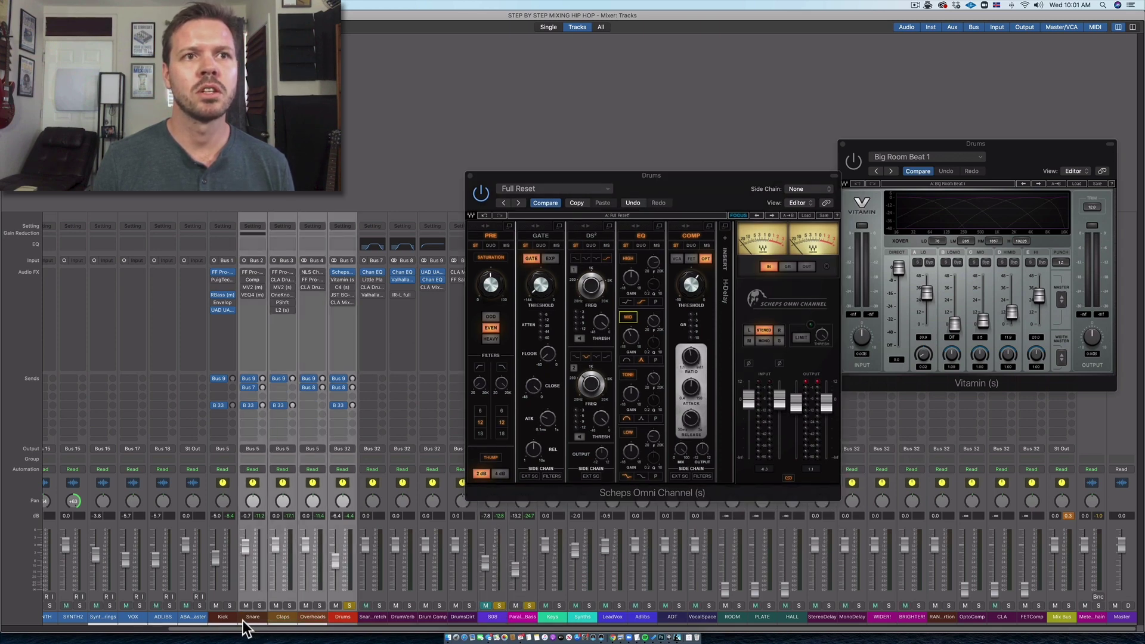
{"action": "left_click", "coordinate": [223, 618]}
{"action": "key", "text": "space"}
{"action": "left_click_drag", "start_coordinate": [674, 174], "coordinate": [614, 118]}
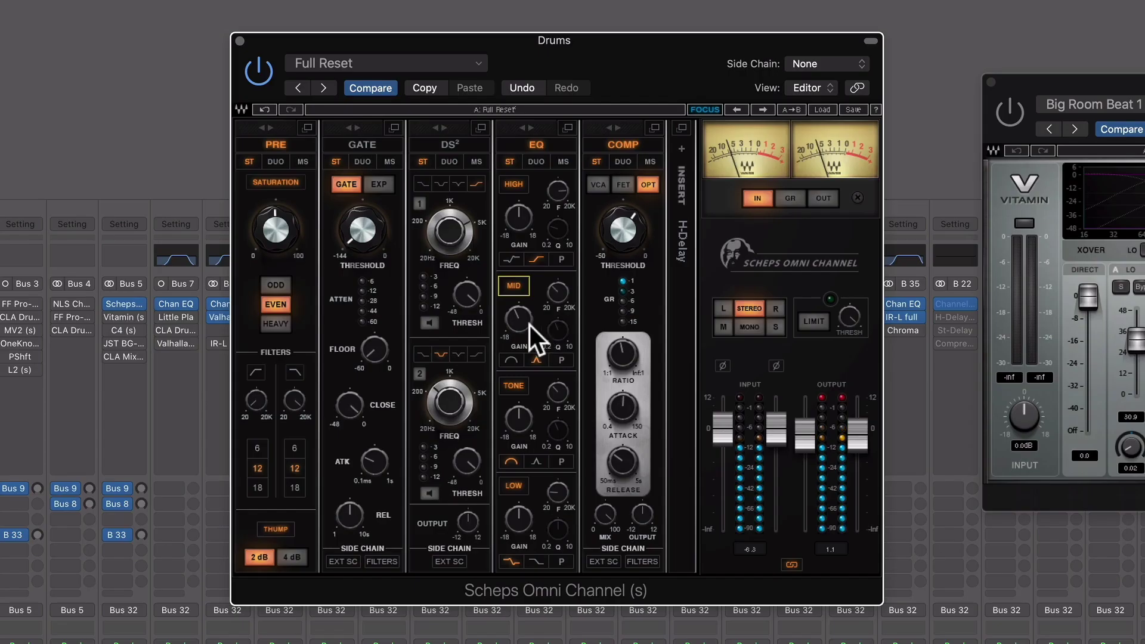
{"action": "left_click_drag", "start_coordinate": [573, 283], "coordinate": [573, 265]}
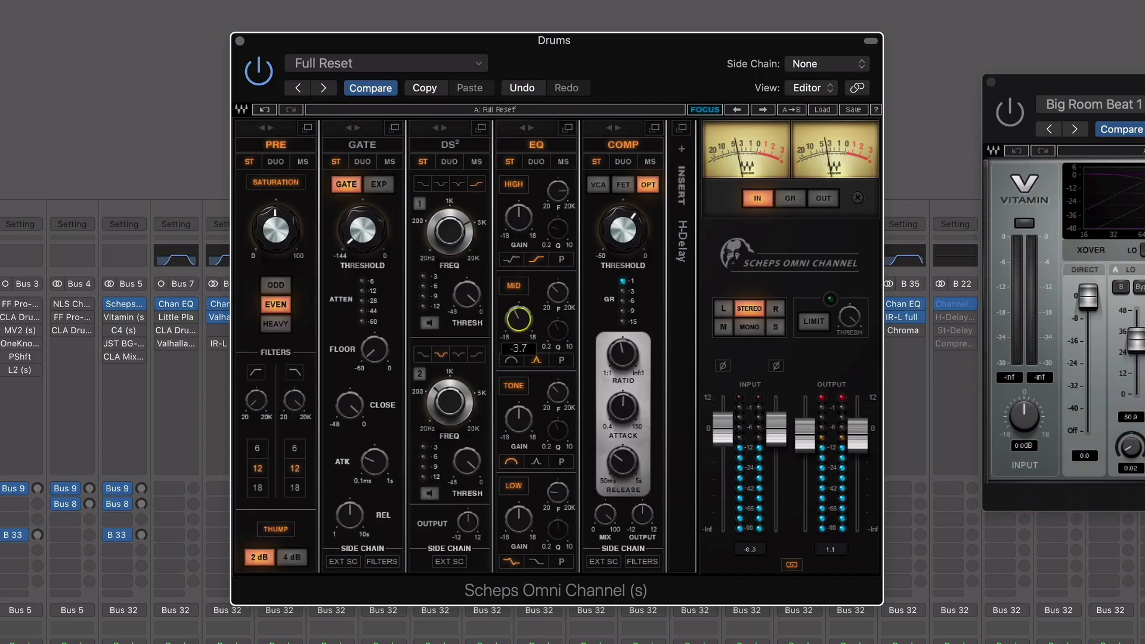
{"action": "mouse_move", "coordinate": [518, 319]}
{"action": "left_mouse_down"}
{"action": "mouse_move", "coordinate": [518, 341]}
{"action": "mouse_move", "coordinate": [511, 327]}
{"action": "left_mouse_up"}
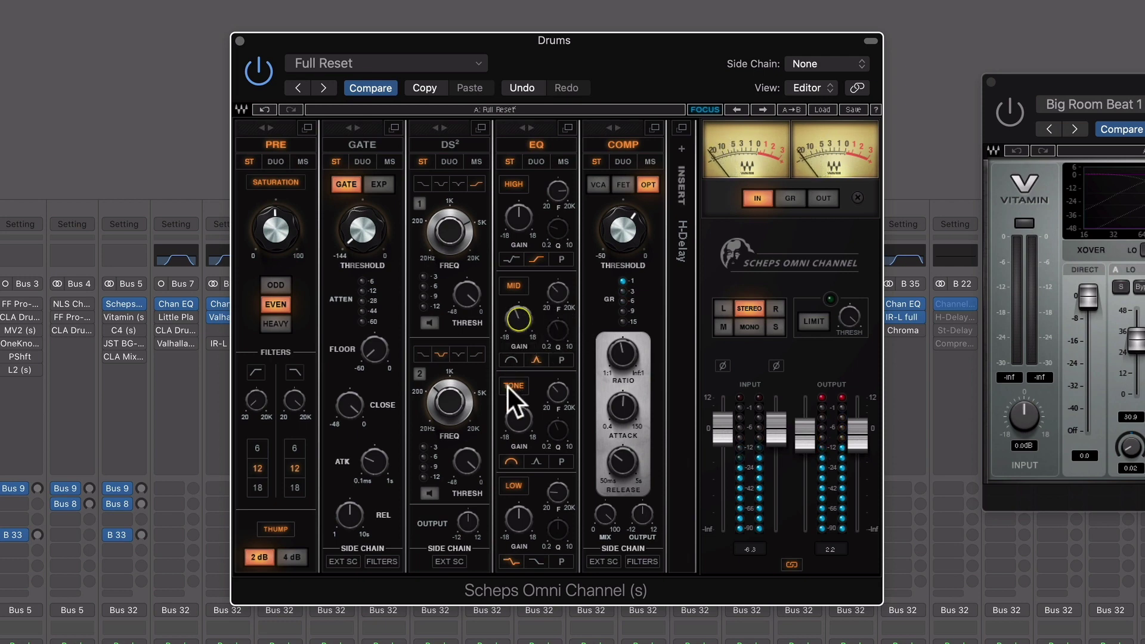
Step: Change the high band's filter shape in the Omni Channel EQ, boost its gain to about 7.0 dB and adjust its frequency
{"action": "left_click", "coordinate": [512, 259]}
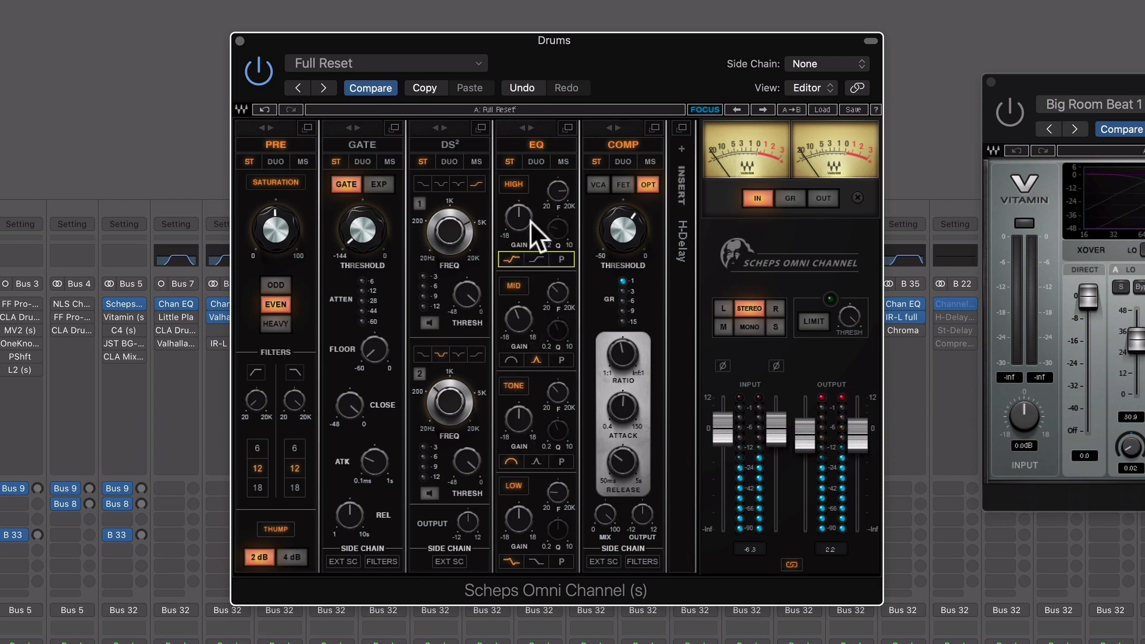
{"action": "left_click", "coordinate": [519, 218]}
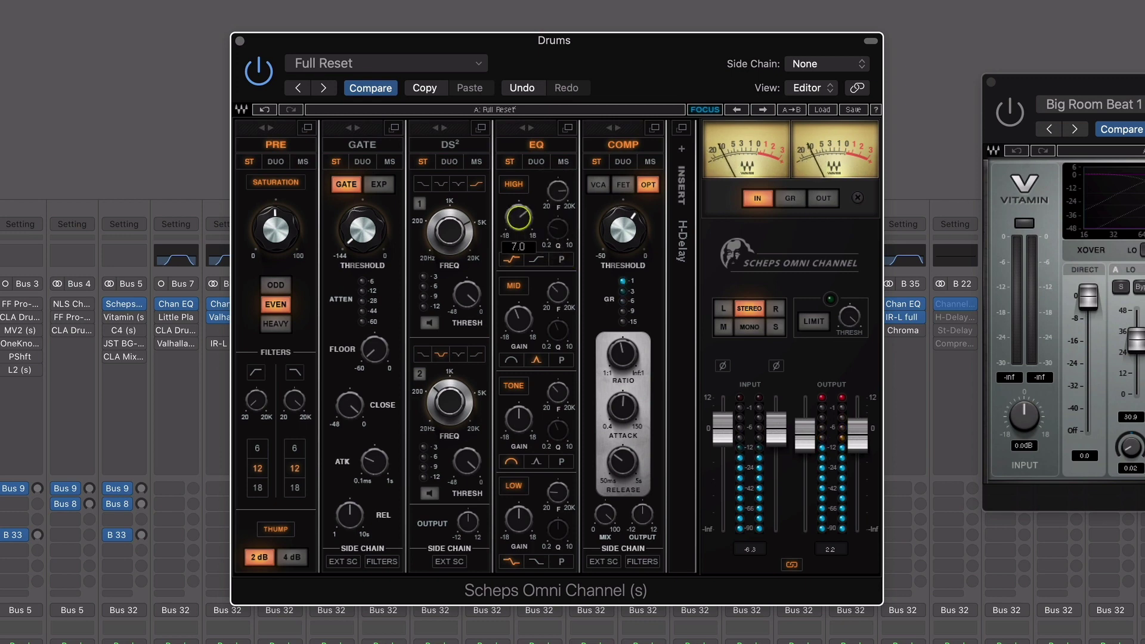
{"action": "left_click_drag", "start_coordinate": [558, 199], "coordinate": [558, 198]}
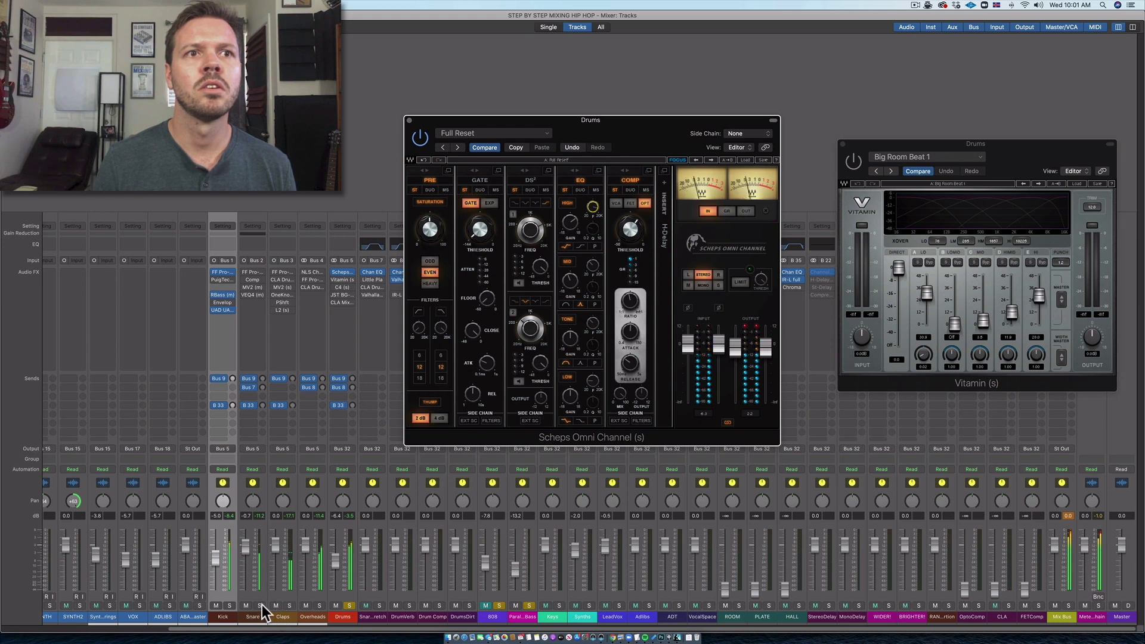
Step: Check the Overheads bus with a brief mute, then add a narrow FF Pro-Q 3 cut of about -3.9 dB near 7.3 kHz, Q about 7.7
{"action": "left_click", "coordinate": [307, 604]}
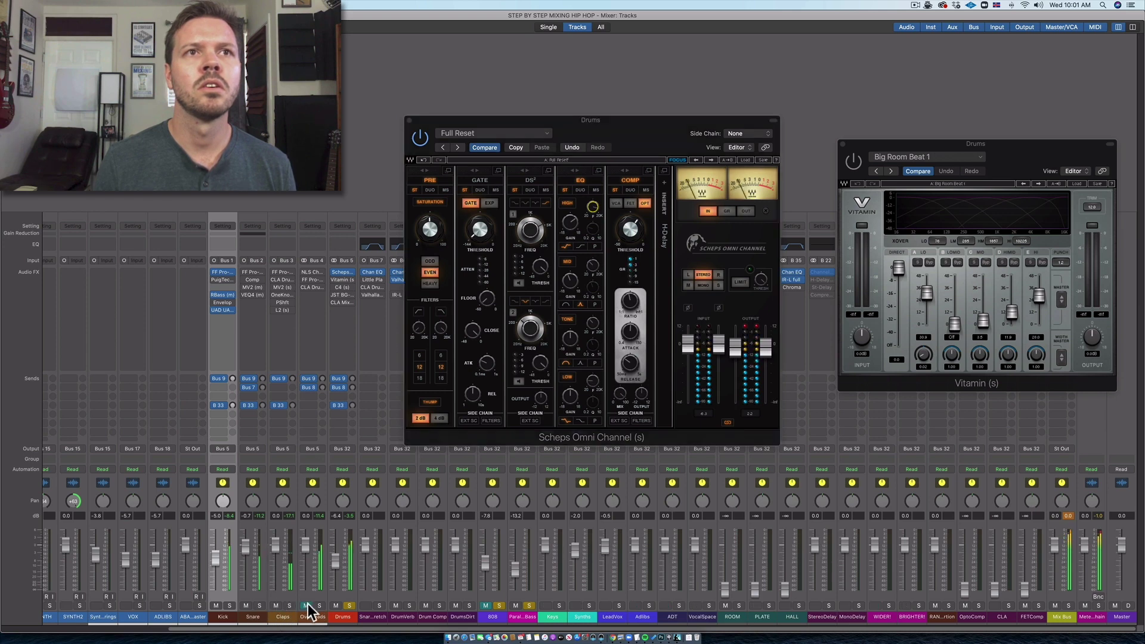
{"action": "left_click", "coordinate": [308, 604]}
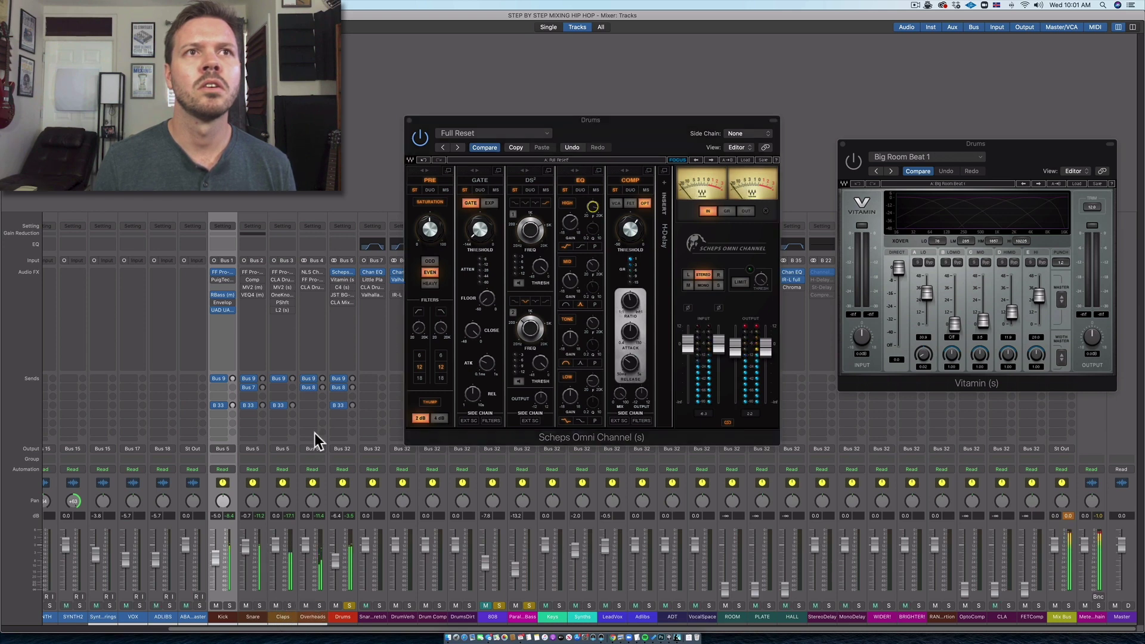
{"action": "left_click", "coordinate": [313, 279]}
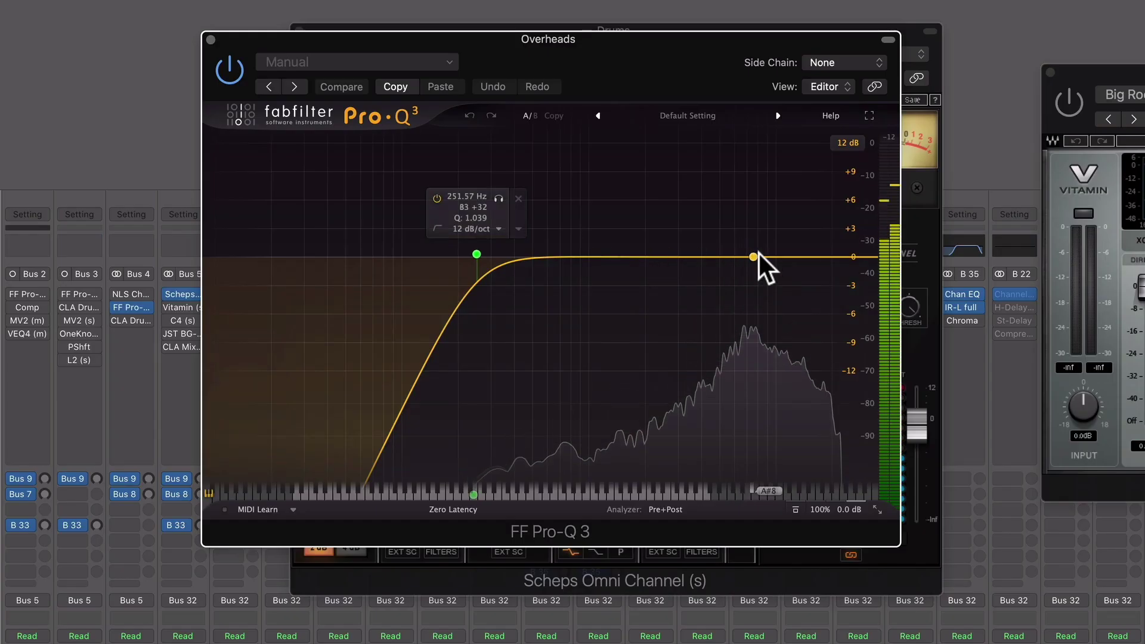
{"action": "left_click_drag", "start_coordinate": [673, 250], "coordinate": [665, 199]}
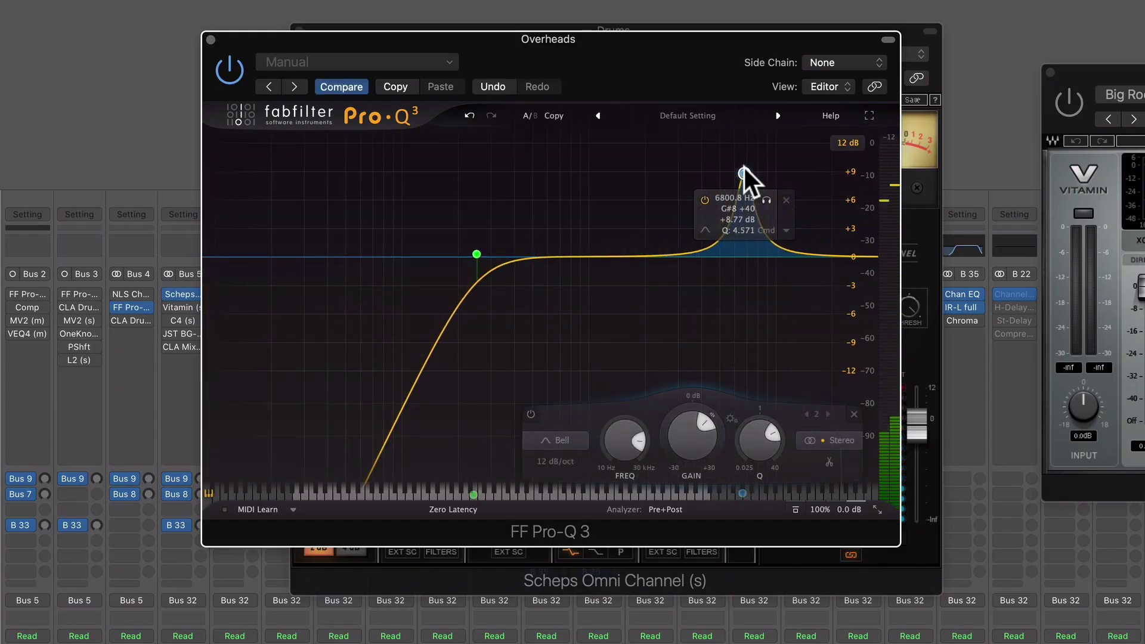
{"action": "left_click_drag", "start_coordinate": [742, 166], "coordinate": [748, 285]}
{"action": "scroll", "coordinate": [748, 277], "scroll_direction": "up", "scroll_amount": 3}
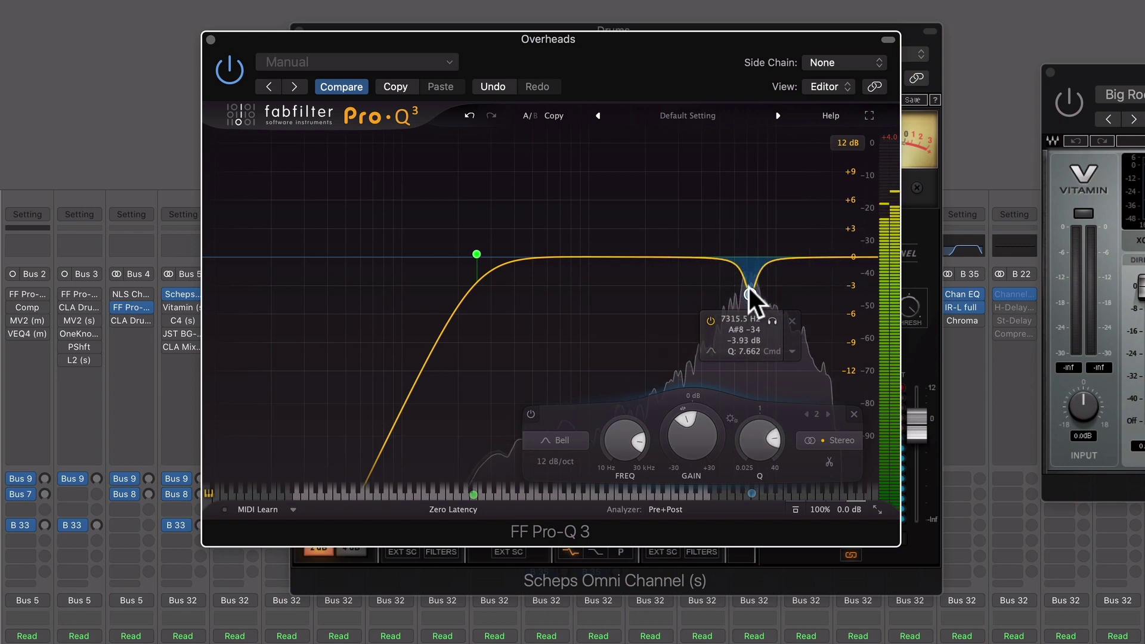
Step: Compare the overheads with FF Pro-Q 3 bypassed and enabled, and inspect the new high-frequency cut
{"action": "left_click", "coordinate": [218, 72]}
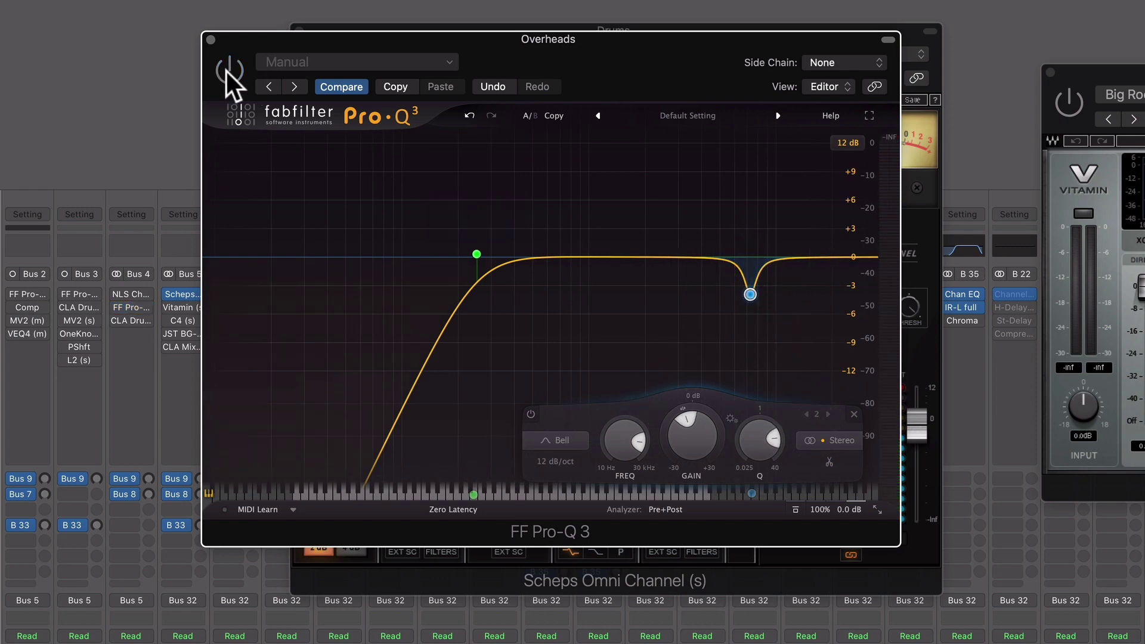
{"action": "left_click", "coordinate": [227, 72]}
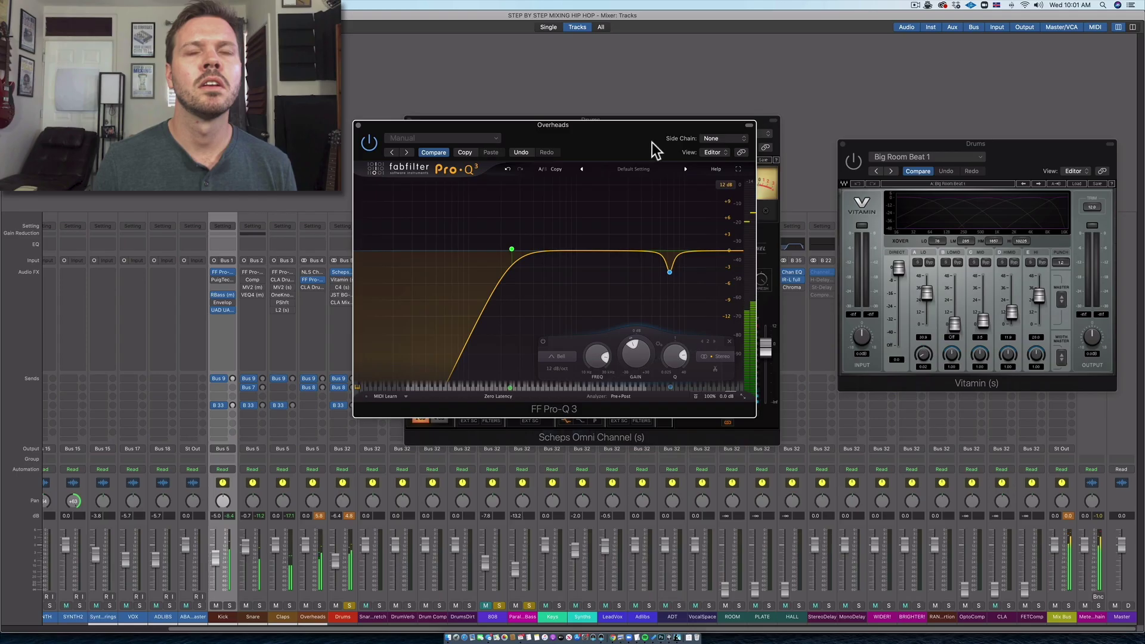
{"action": "left_click", "coordinate": [669, 272]}
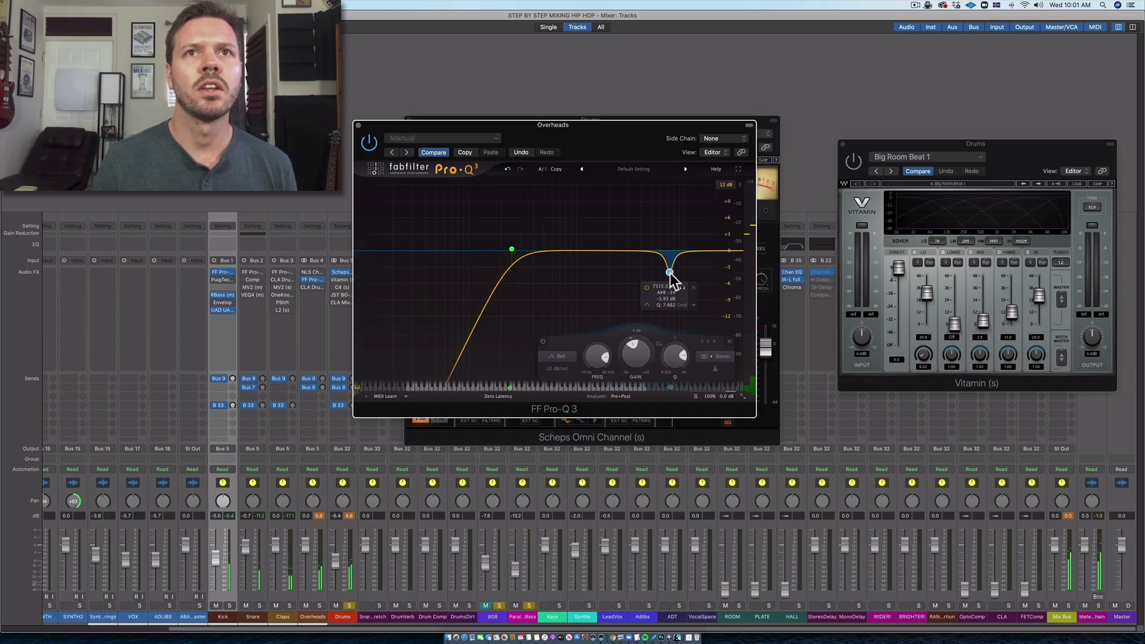
Step: Move the Omni Channel window clear of the overheads' FF Pro-Q 3 and close that EQ
{"action": "left_click_drag", "start_coordinate": [629, 137], "coordinate": [687, 259]}
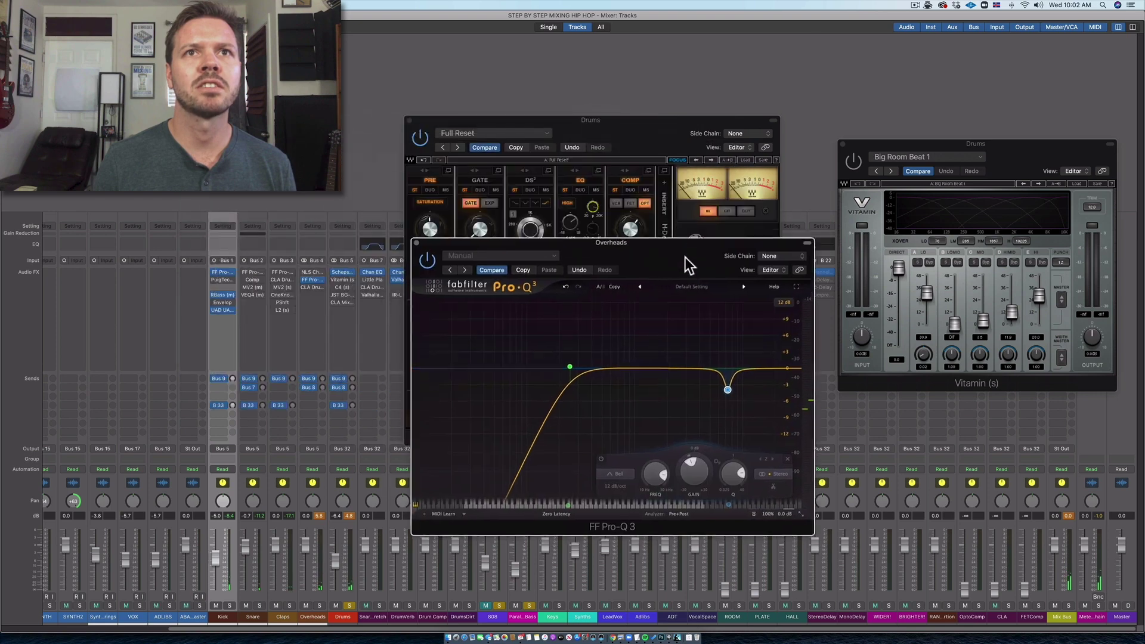
{"action": "left_click_drag", "start_coordinate": [606, 246], "coordinate": [314, 220]}
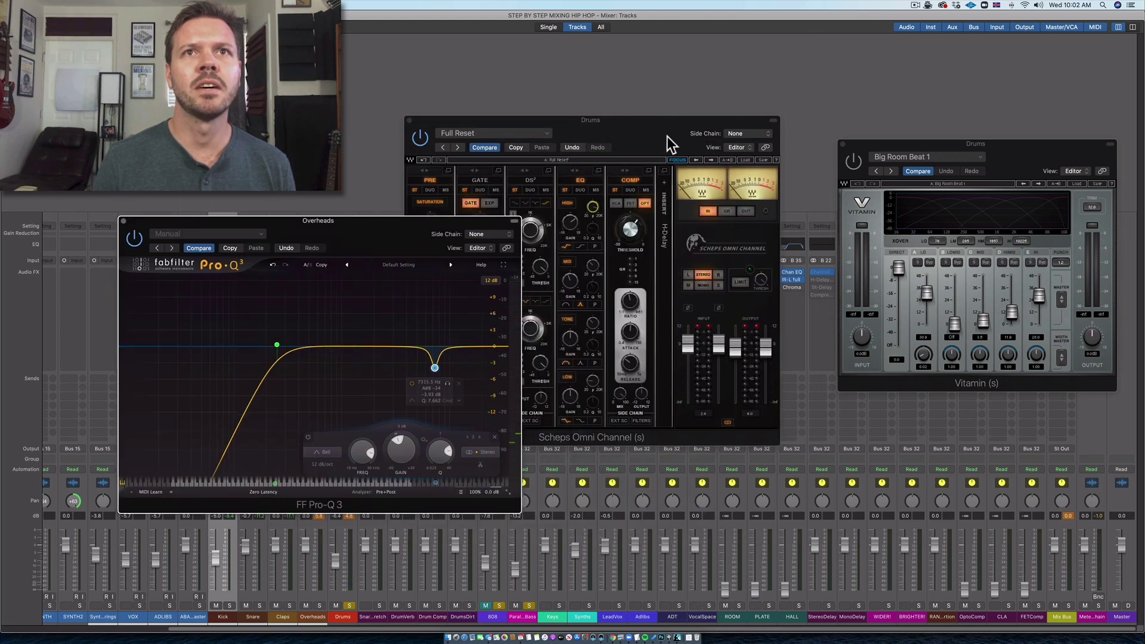
{"action": "left_click_drag", "start_coordinate": [668, 137], "coordinate": [748, 135]}
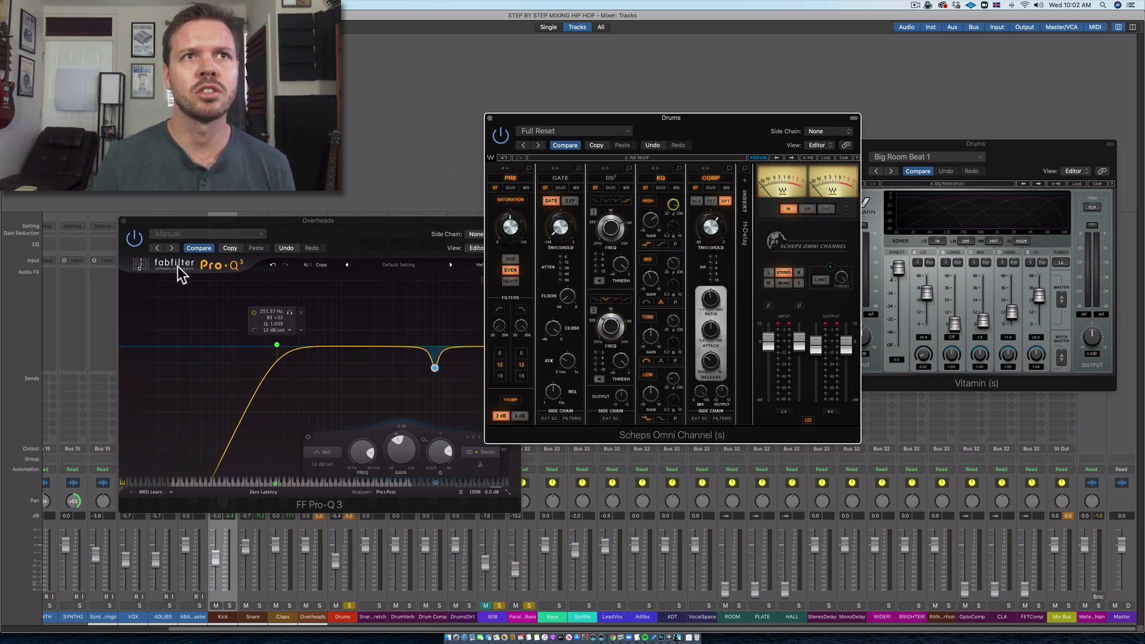
{"action": "left_click", "coordinate": [123, 221]}
Step: Rename the Overheads bus to Hats
{"action": "left_click", "coordinate": [309, 617]}
{"action": "double_click", "coordinate": [309, 617]}
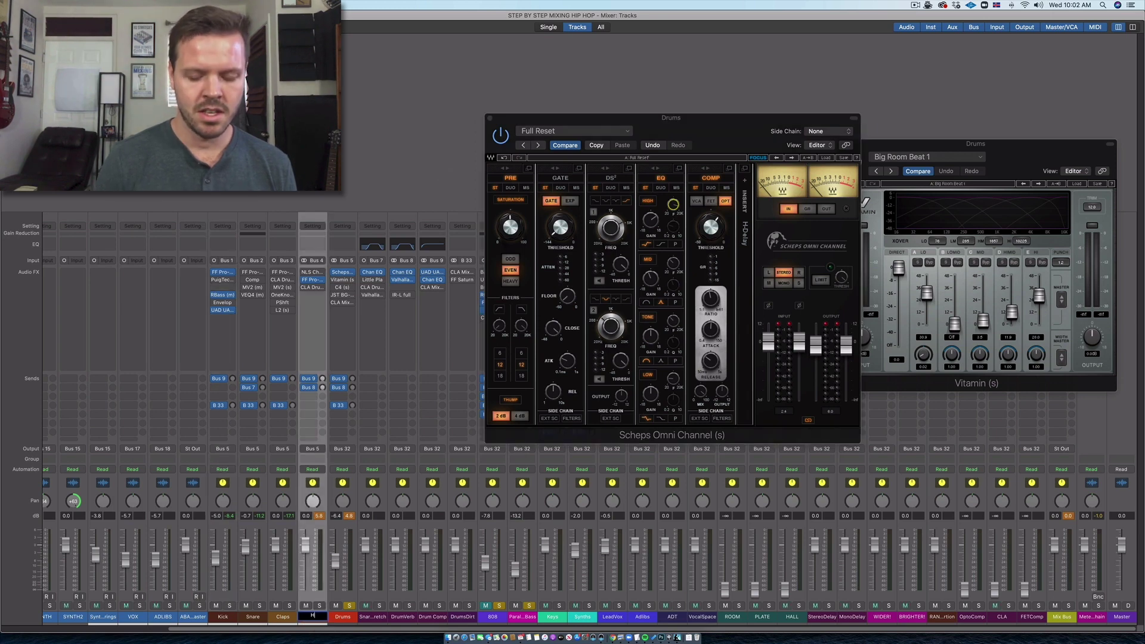
{"action": "type", "text": "Hats"}
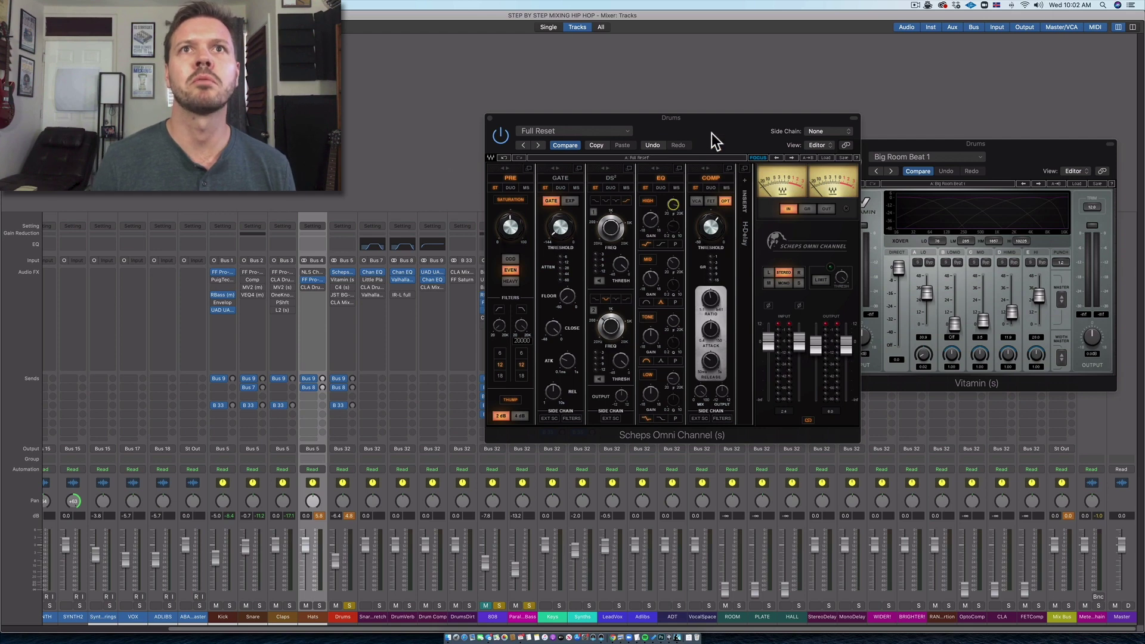
Step: With the drums playing, open the kick's FF Pro-Q 3 and adjust its low bell near 59 Hz to about +0.7 dB
{"action": "left_click_drag", "start_coordinate": [711, 133], "coordinate": [684, 145]}
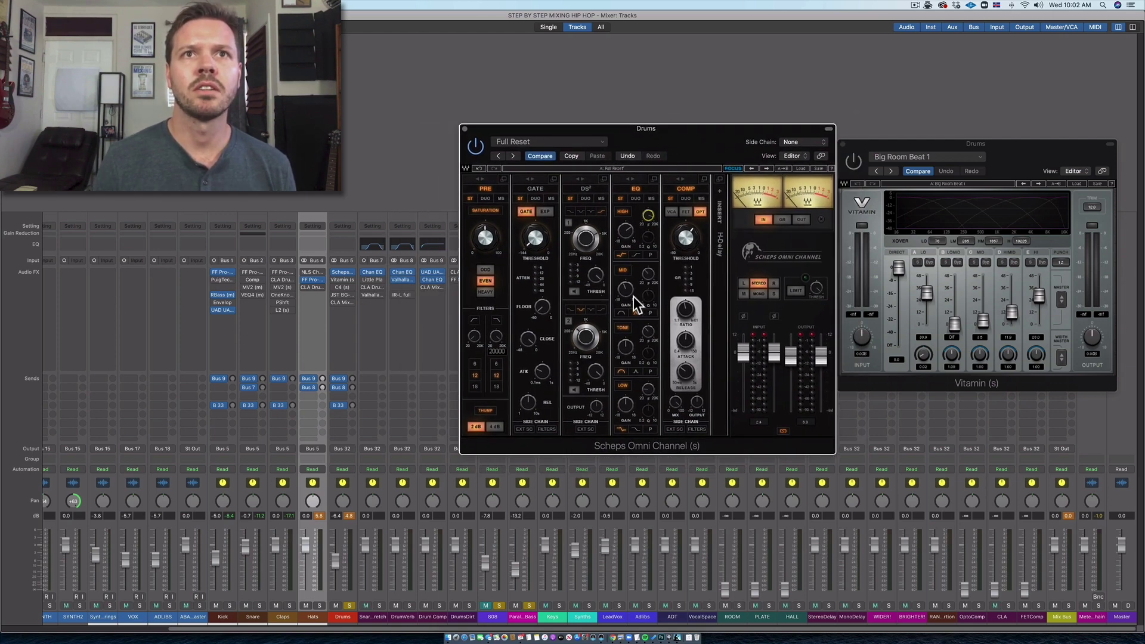
{"action": "key", "text": "space"}
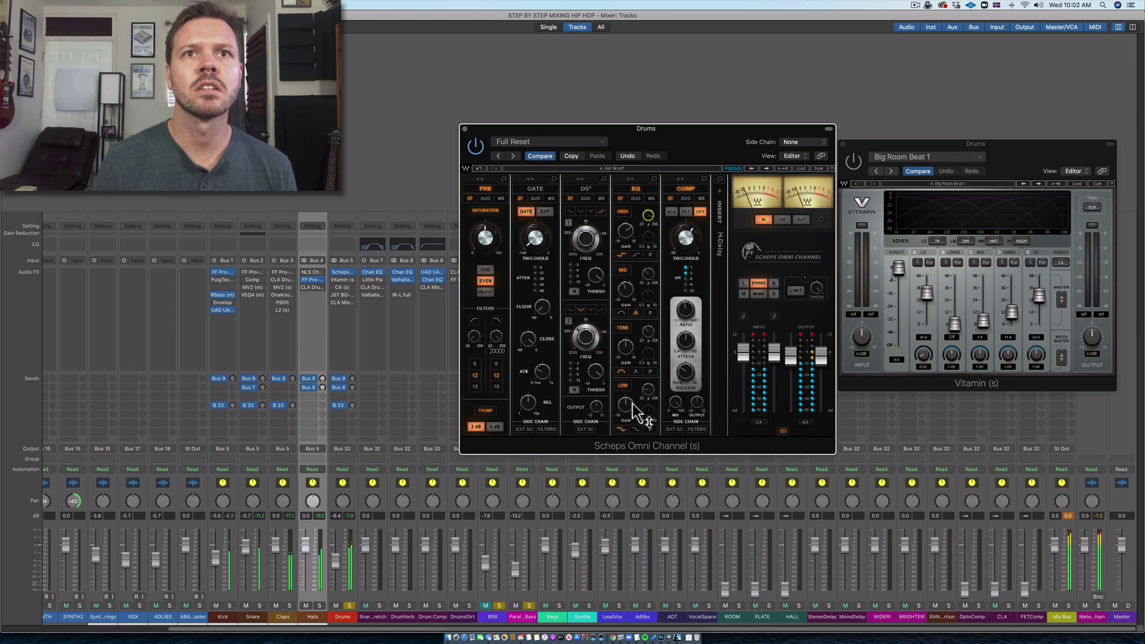
{"action": "left_click", "coordinate": [226, 272]}
{"action": "left_click_drag", "start_coordinate": [532, 238], "coordinate": [313, 252]}
{"action": "scroll", "coordinate": [490, 171], "scroll_direction": "up", "scroll_amount": 5}
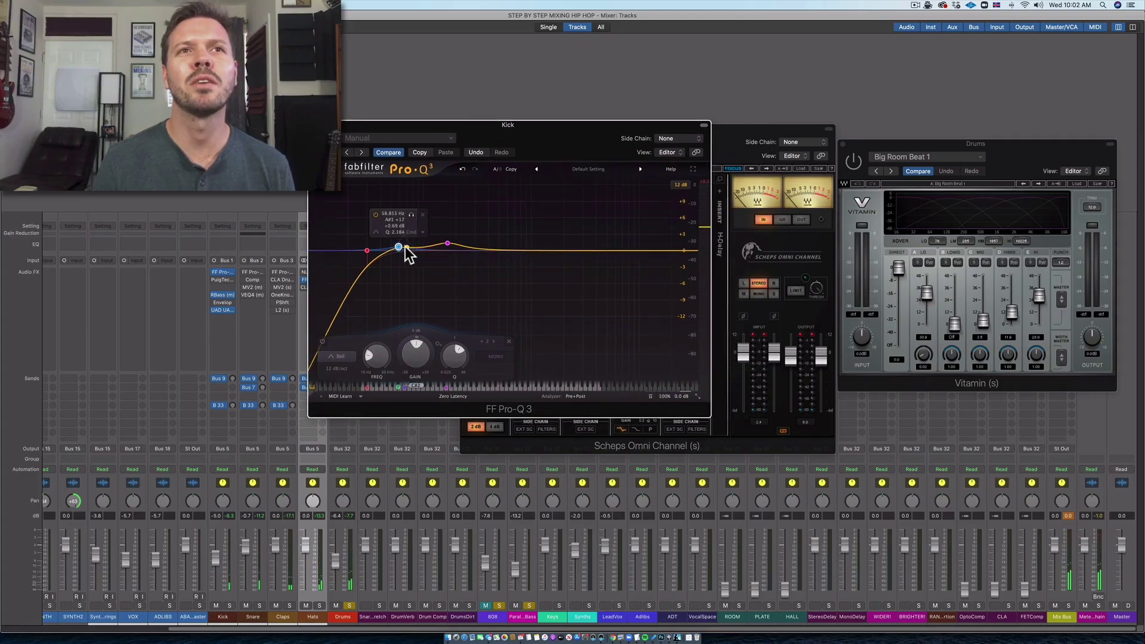
Step: Close the kick's FF Pro-Q 3 and reposition the Omni Channel window over the middle of the mixer
{"action": "left_click_drag", "start_coordinate": [536, 136], "coordinate": [424, 121]}
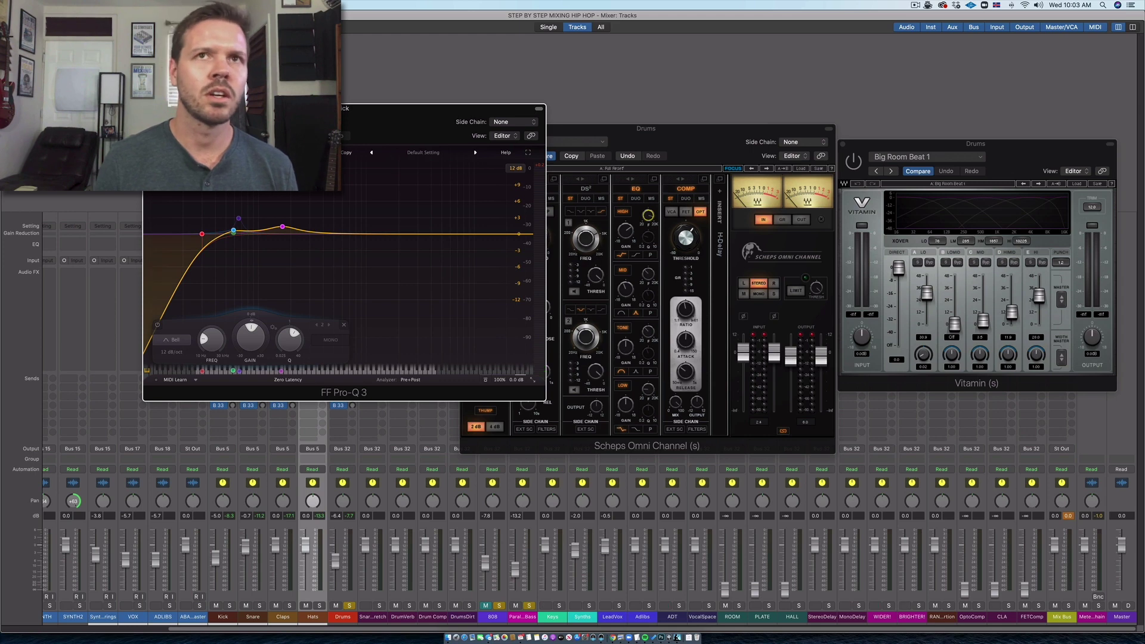
{"action": "left_click", "coordinate": [149, 109]}
{"action": "left_click_drag", "start_coordinate": [686, 146], "coordinate": [627, 142]}
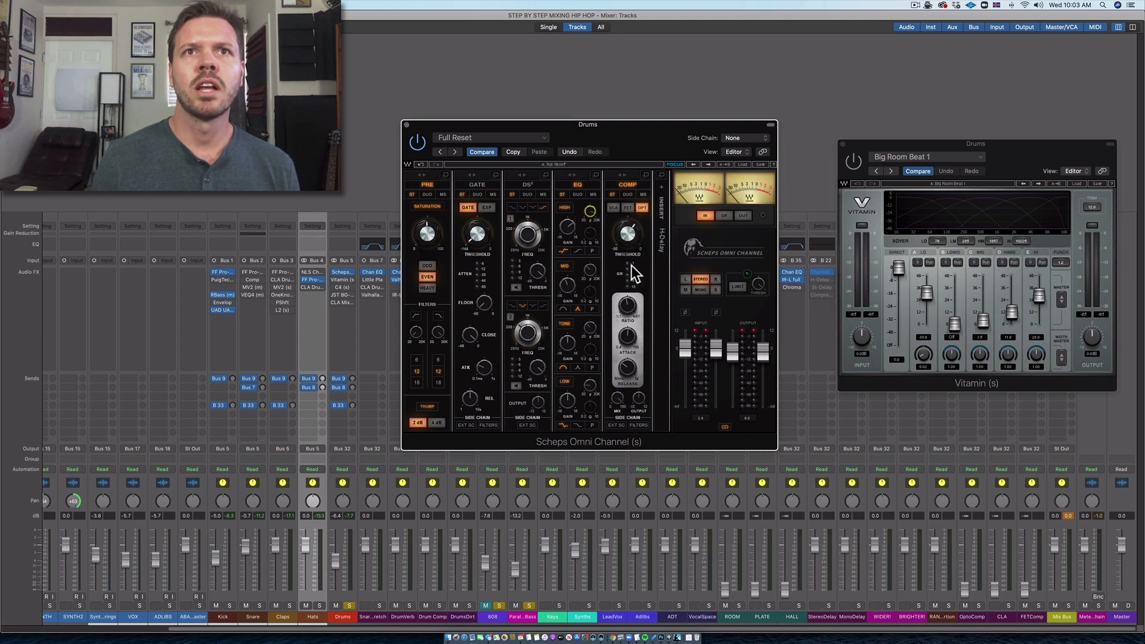
{"action": "left_click_drag", "start_coordinate": [637, 142], "coordinate": [645, 132]}
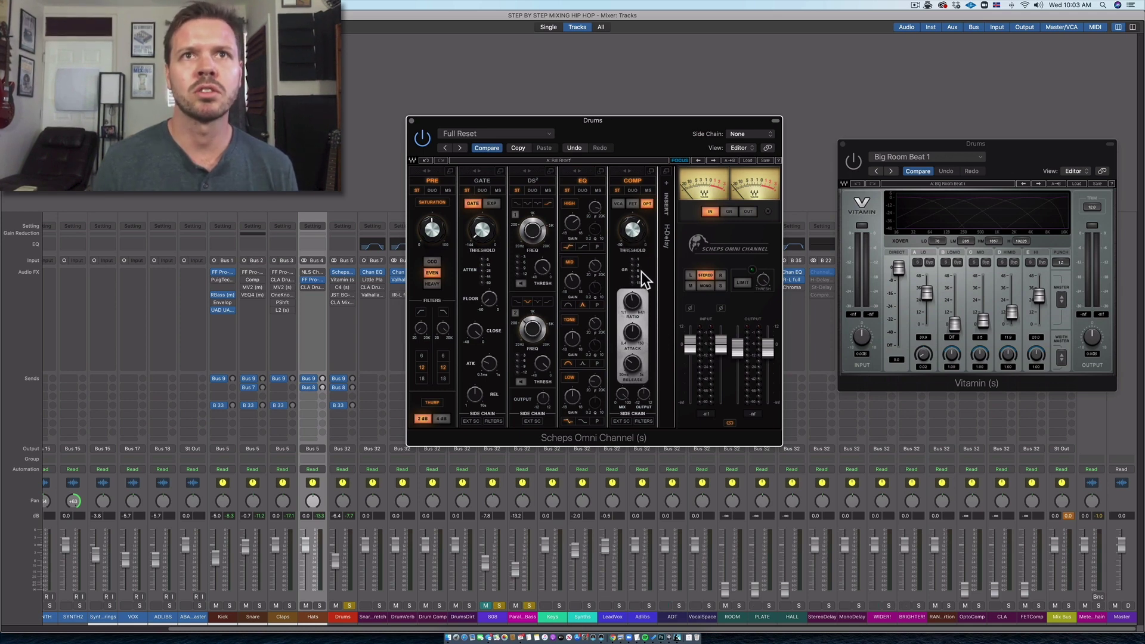
Step: Play the drums, set the Omni Channel compressor threshold to about -20.3, adjust its release and slightly lower the output
{"action": "key", "text": "space"}
{"action": "left_click_drag", "start_coordinate": [633, 229], "coordinate": [686, 222]}
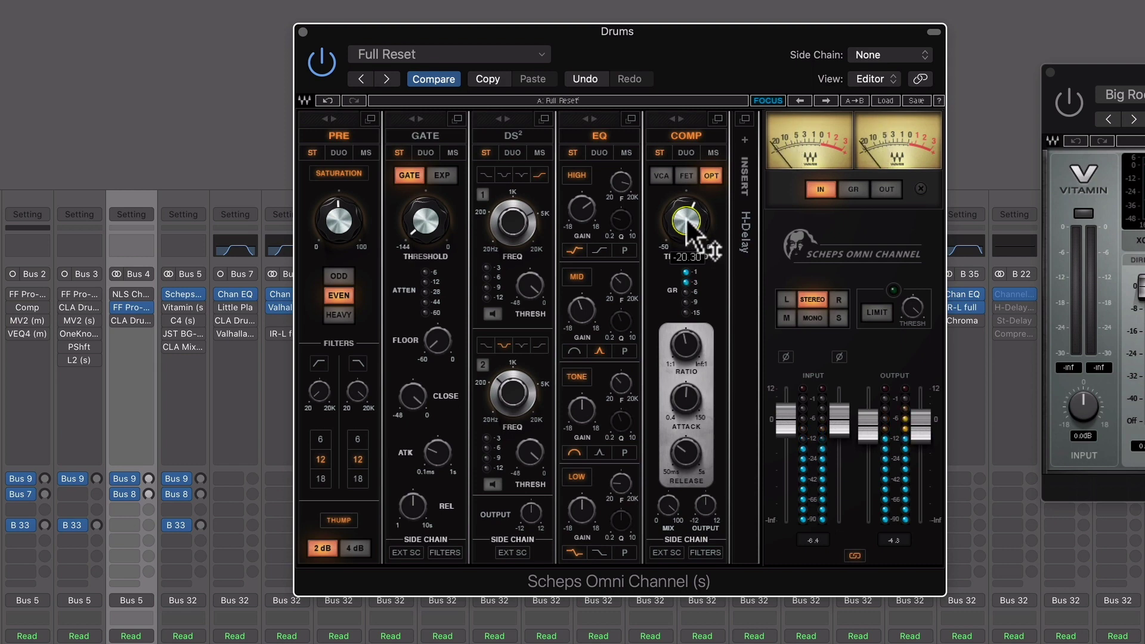
{"action": "mouse_move", "coordinate": [686, 460]}
{"action": "left_mouse_down"}
{"action": "mouse_move", "coordinate": [685, 473]}
{"action": "mouse_move", "coordinate": [686, 450]}
{"action": "left_mouse_up"}
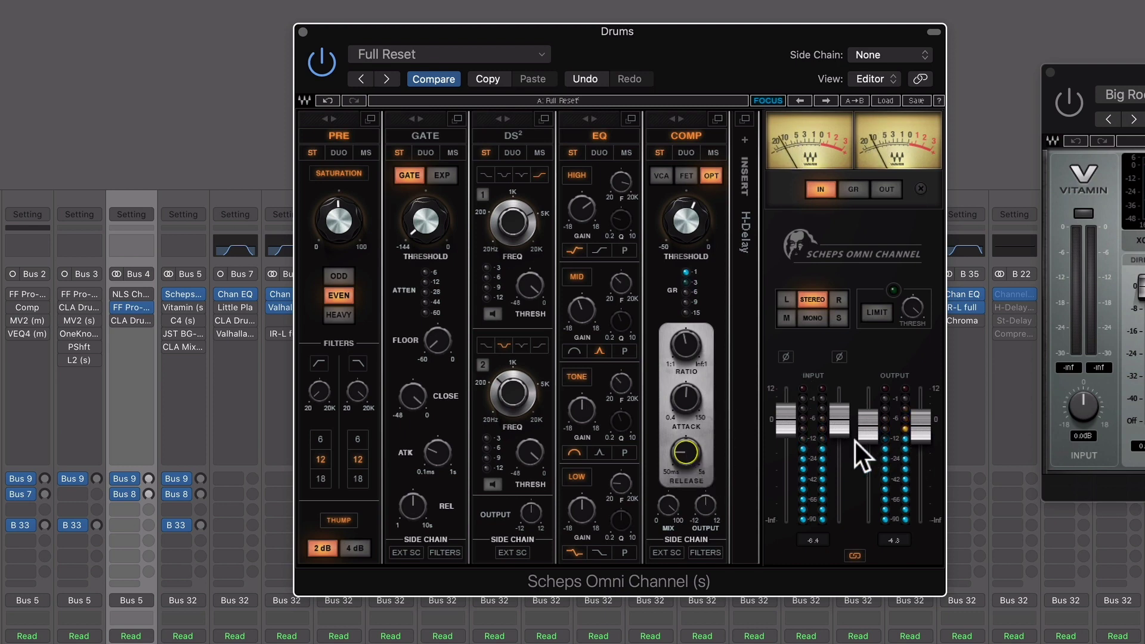
{"action": "left_click_drag", "start_coordinate": [867, 426], "coordinate": [868, 428]}
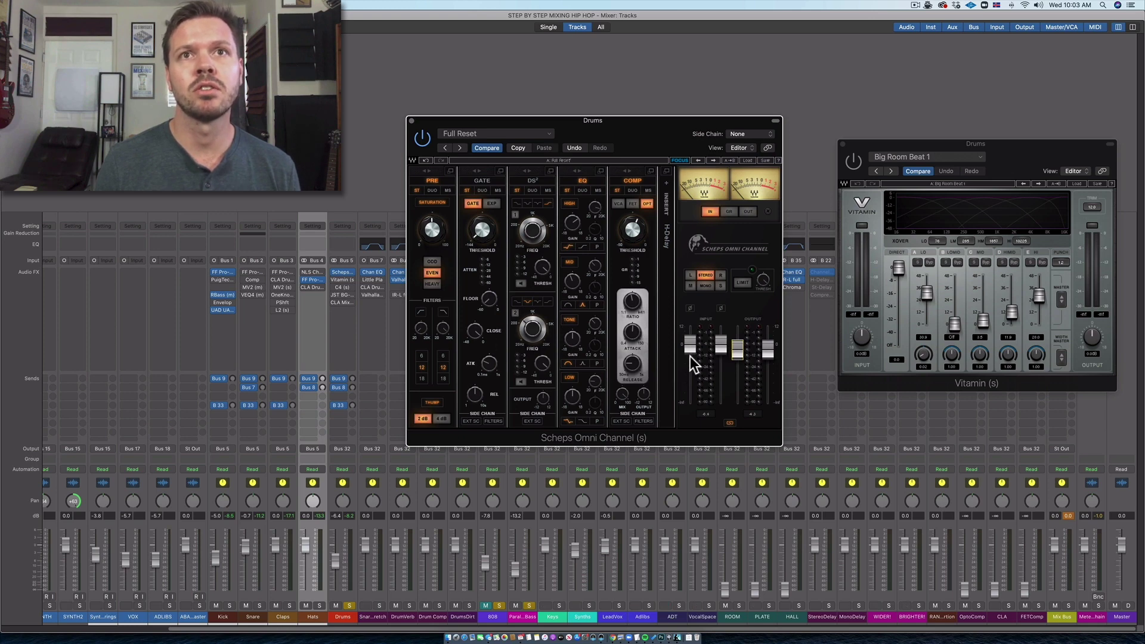
{"action": "left_click", "coordinate": [738, 355]}
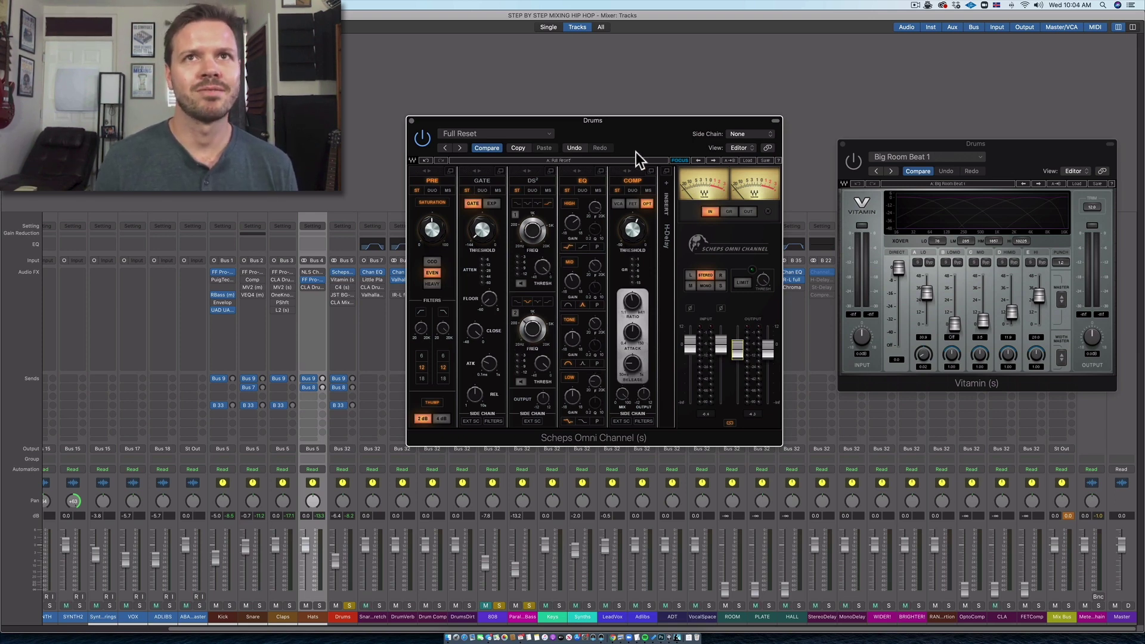
Step: Arrange the plugin windows so that Vitamin sits directly below Scheps Omni Channel
{"action": "left_click_drag", "start_coordinate": [653, 141], "coordinate": [708, 82]}
{"action": "left_click", "coordinate": [1029, 142]}
{"action": "left_click_drag", "start_coordinate": [1008, 146], "coordinate": [682, 231]}
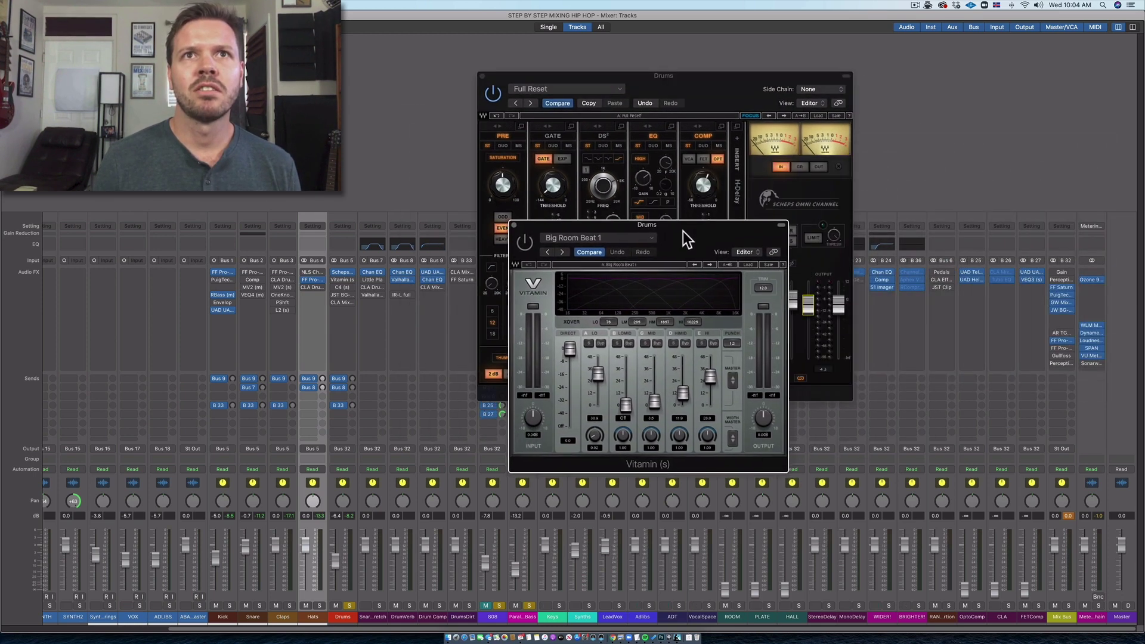
{"action": "left_click_drag", "start_coordinate": [711, 91], "coordinate": [699, 36]}
{"action": "left_click", "coordinate": [761, 459]}
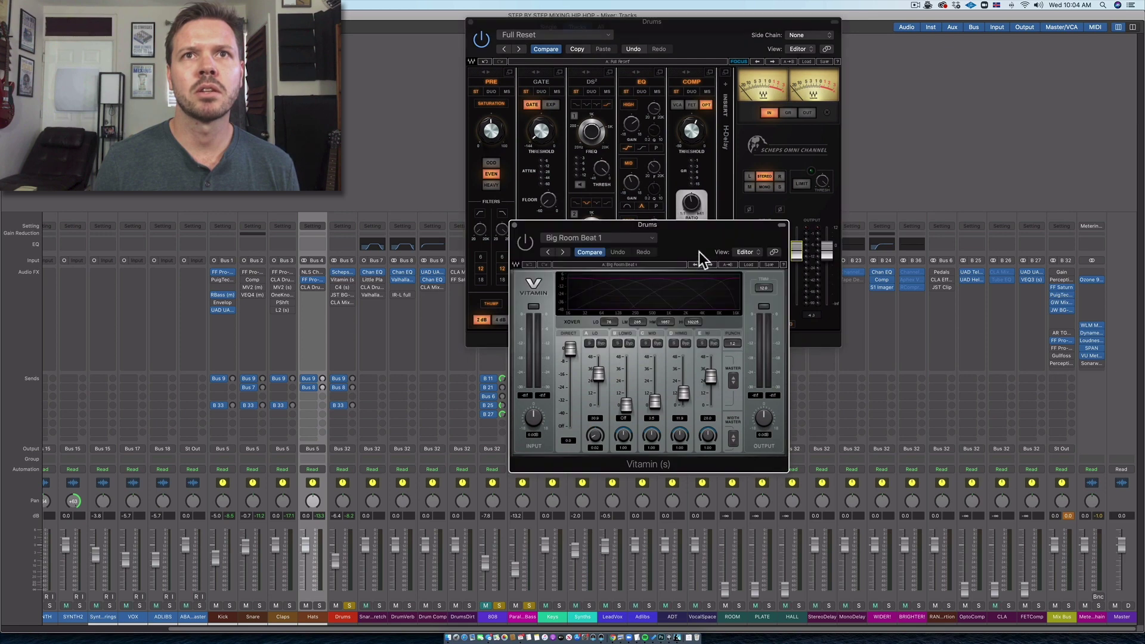
{"action": "left_click_drag", "start_coordinate": [699, 252], "coordinate": [668, 343]}
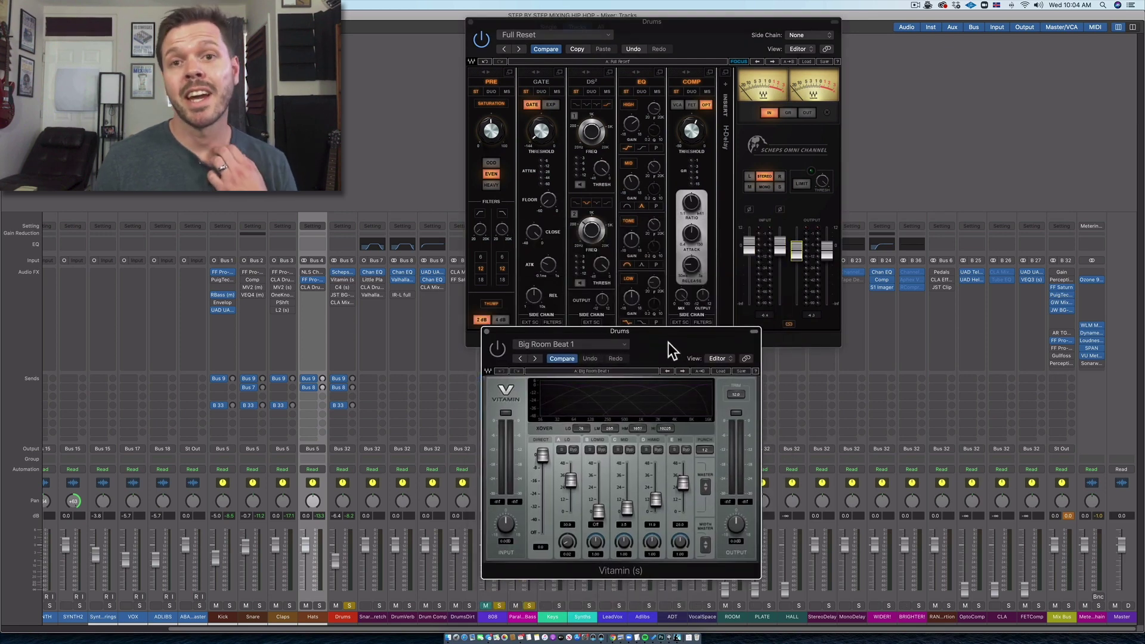
Step: Widen Vitamin's Hi band by raising its stereo width to 2.66
{"action": "left_click_drag", "start_coordinate": [653, 339], "coordinate": [647, 329]}
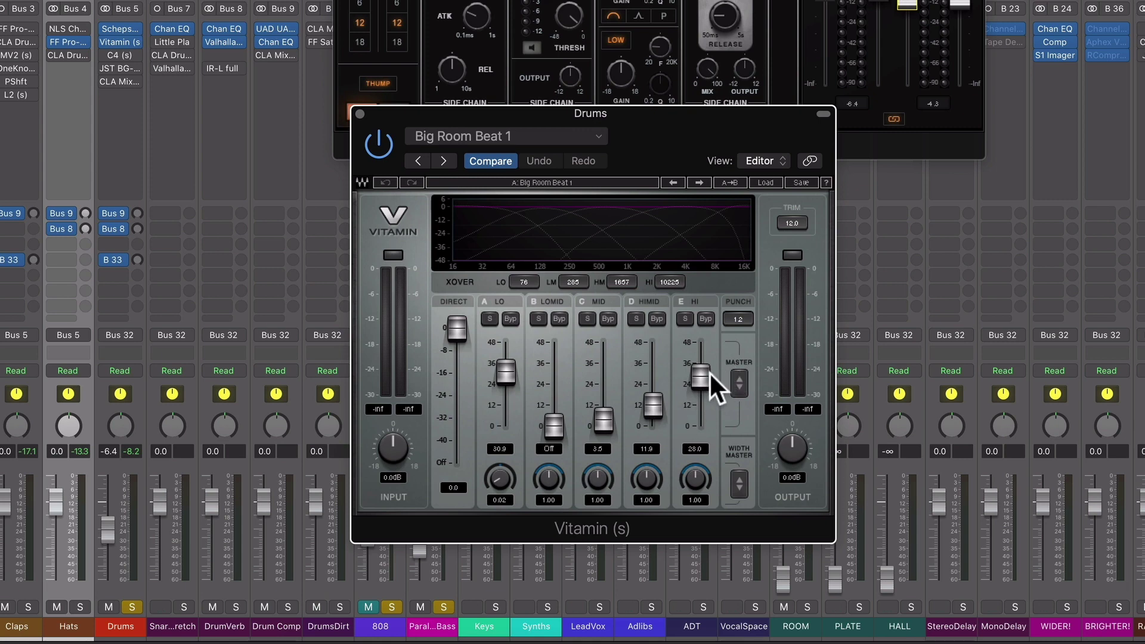
{"action": "left_click_drag", "start_coordinate": [707, 497], "coordinate": [706, 451]}
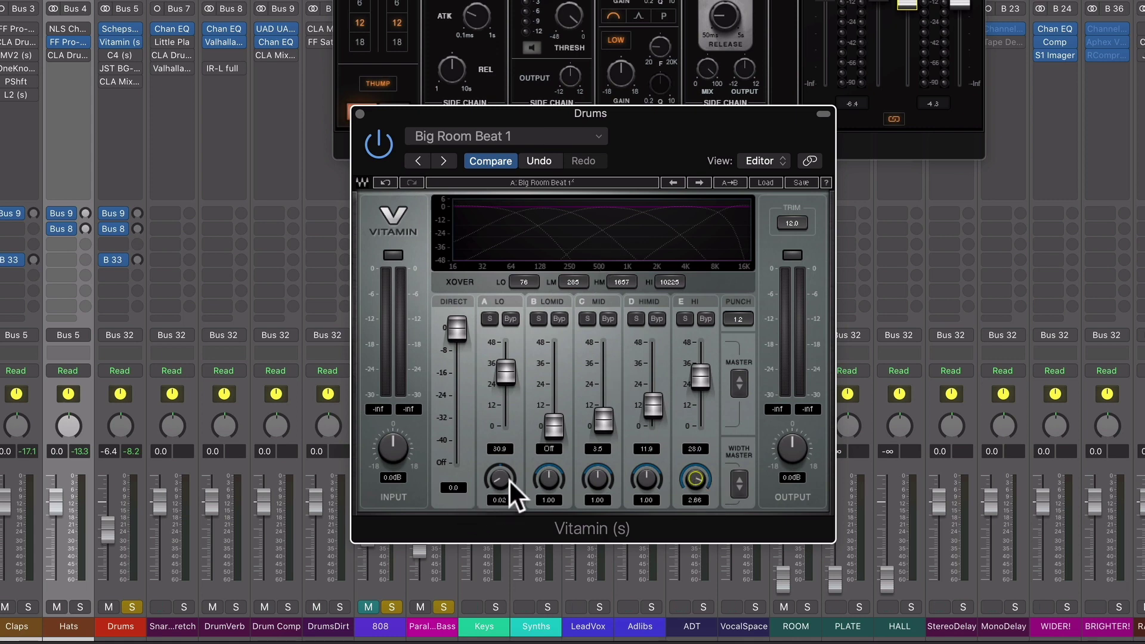
Step: Play the drums and compare the bus with Vitamin bypassed and re-enabled
{"action": "key", "text": "space"}
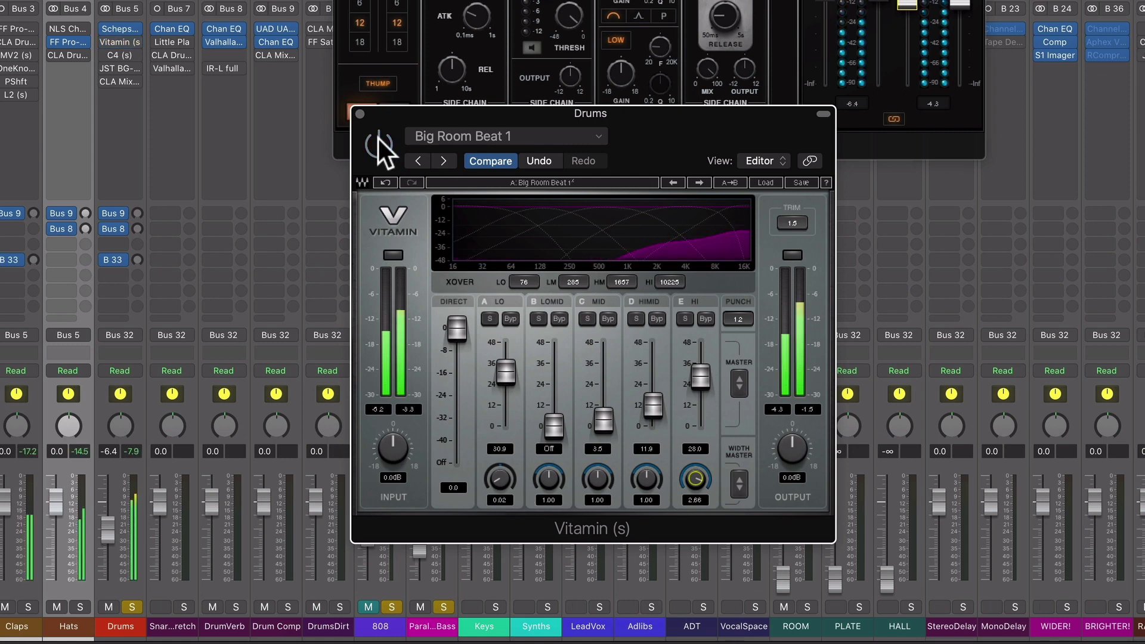
{"action": "left_click", "coordinate": [379, 144]}
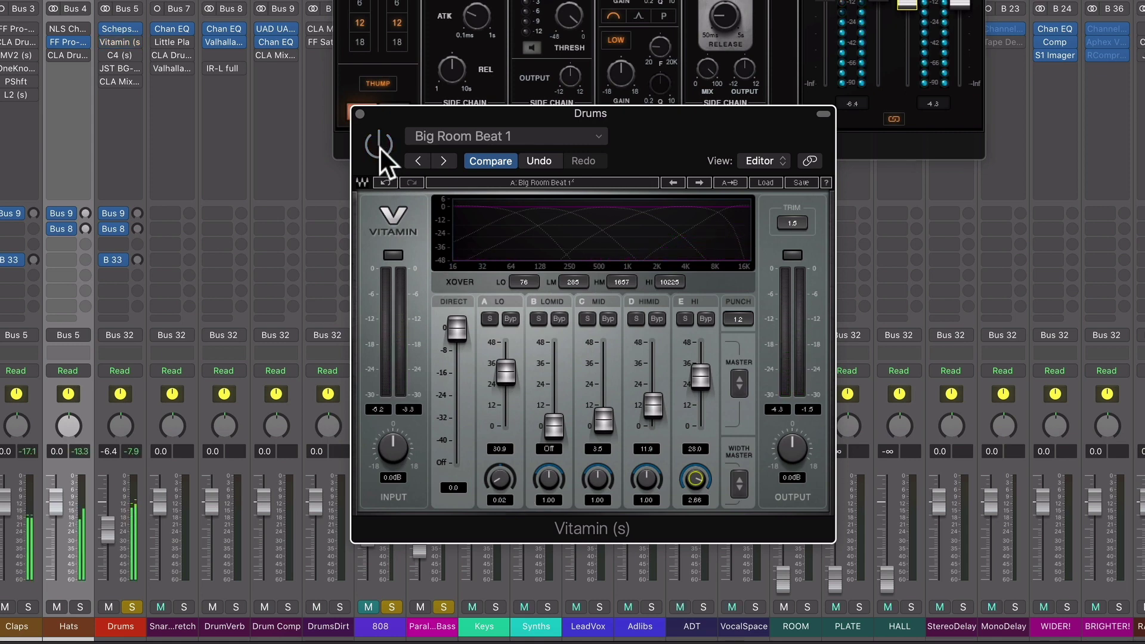
{"action": "left_click", "coordinate": [380, 146]}
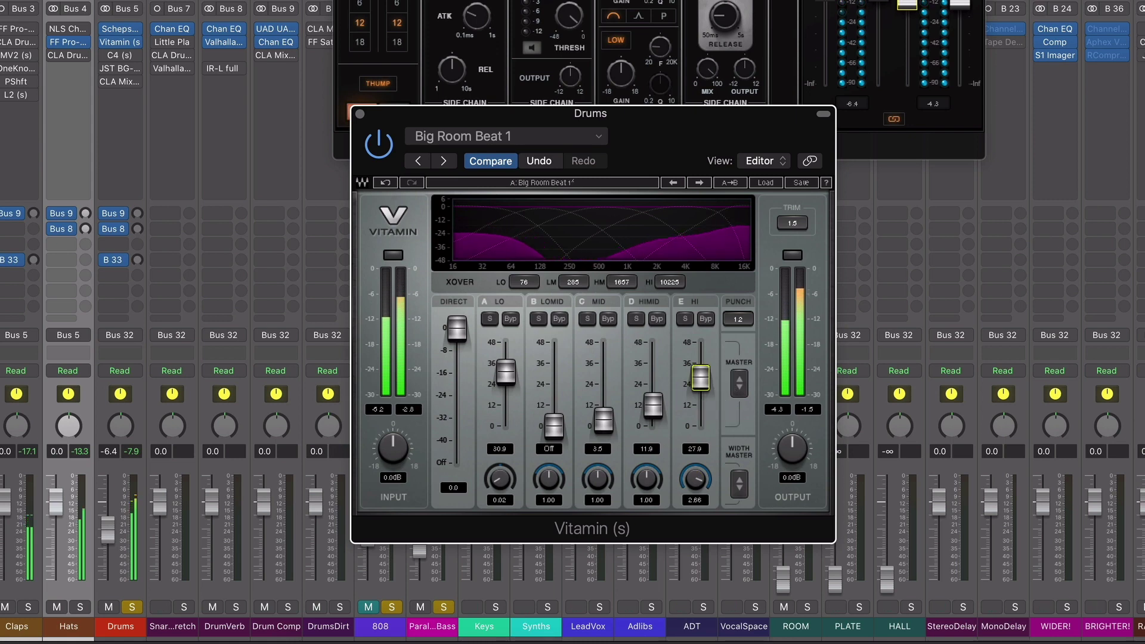
Step: Lower Vitamin's Hi band to 22.2, HiMid to 9.9 and Lo to about 28.8, with Punch at 5.0
{"action": "left_click_drag", "start_coordinate": [700, 376], "coordinate": [660, 435]}
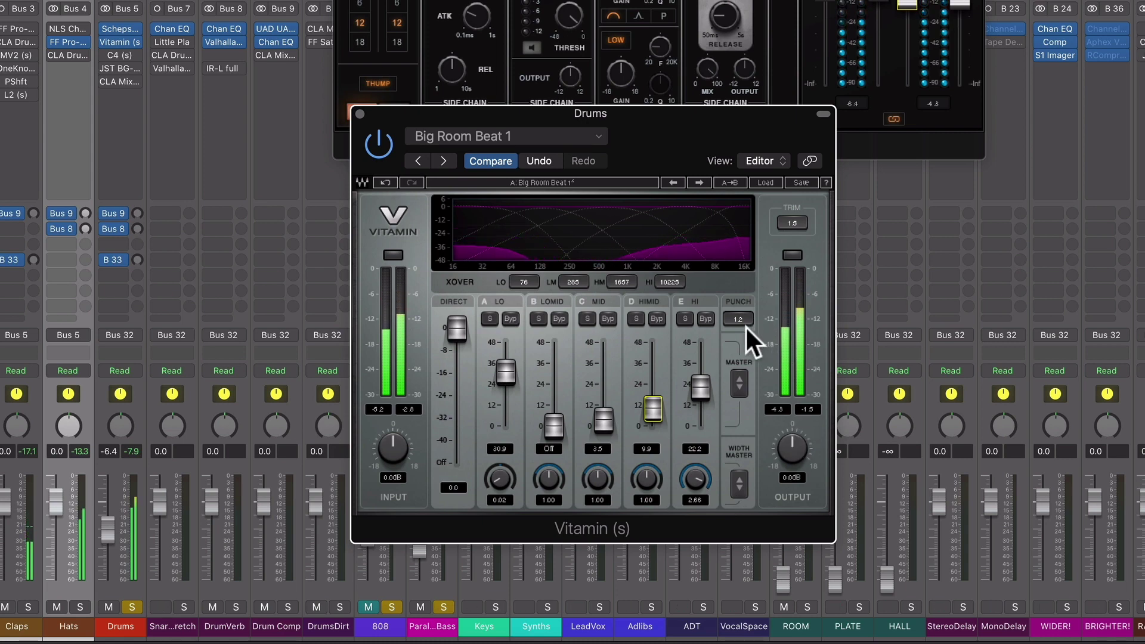
{"action": "left_click_drag", "start_coordinate": [740, 321], "coordinate": [740, 402]}
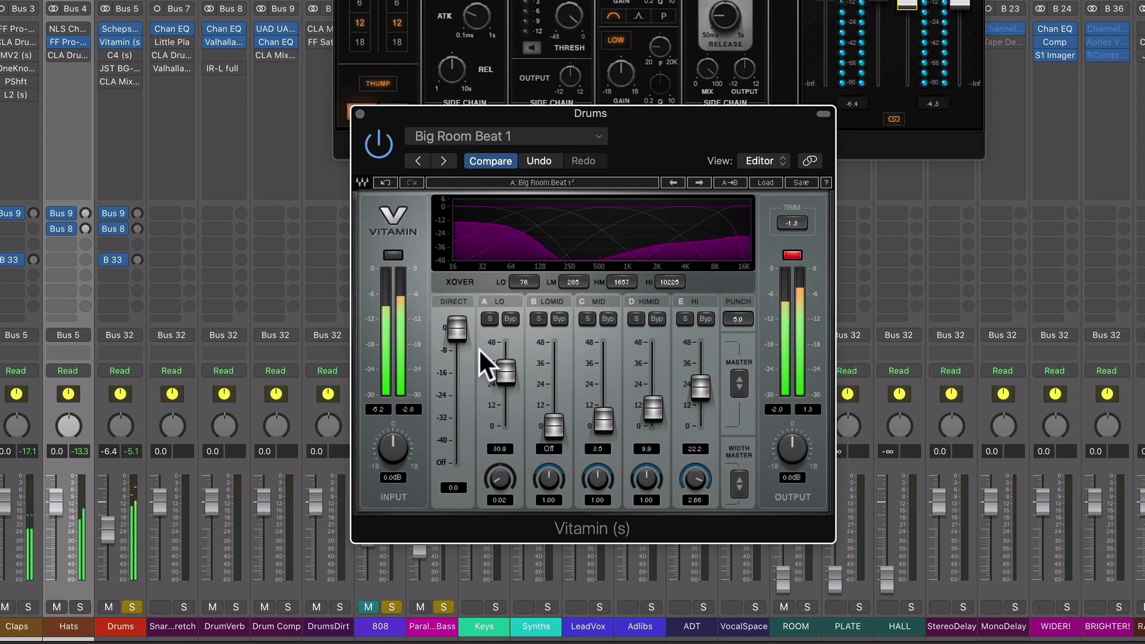
{"action": "left_click_drag", "start_coordinate": [506, 372], "coordinate": [506, 376]}
Step: Clear Vitamin's output clip indicator, slightly reduce its output level and close its window
{"action": "left_click", "coordinate": [783, 254]}
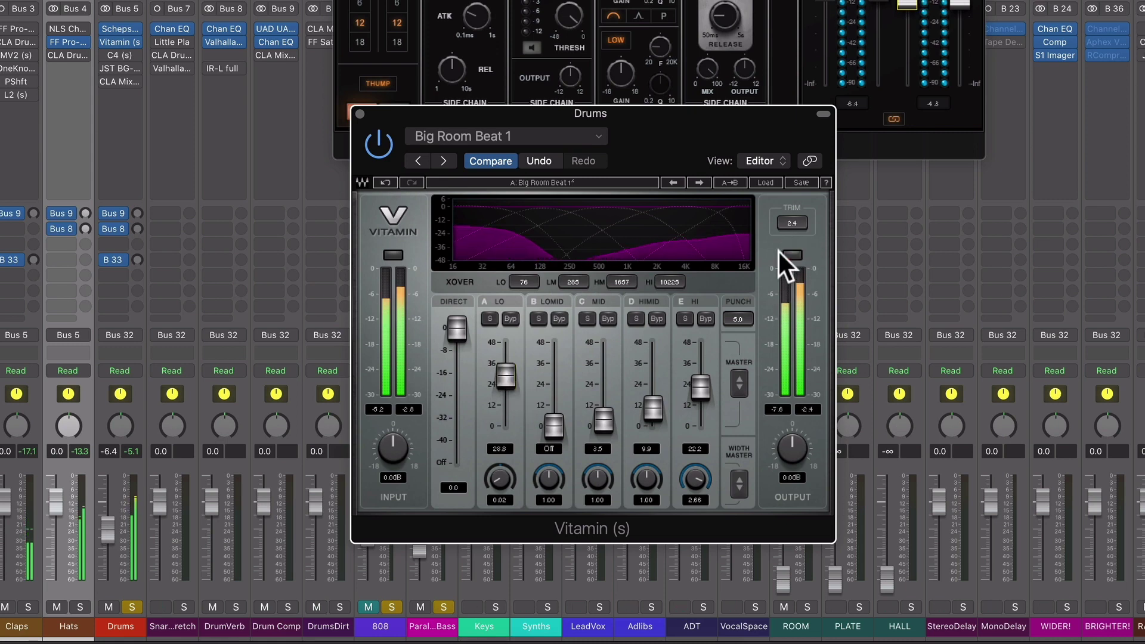
{"action": "left_click_drag", "start_coordinate": [794, 459], "coordinate": [794, 466]}
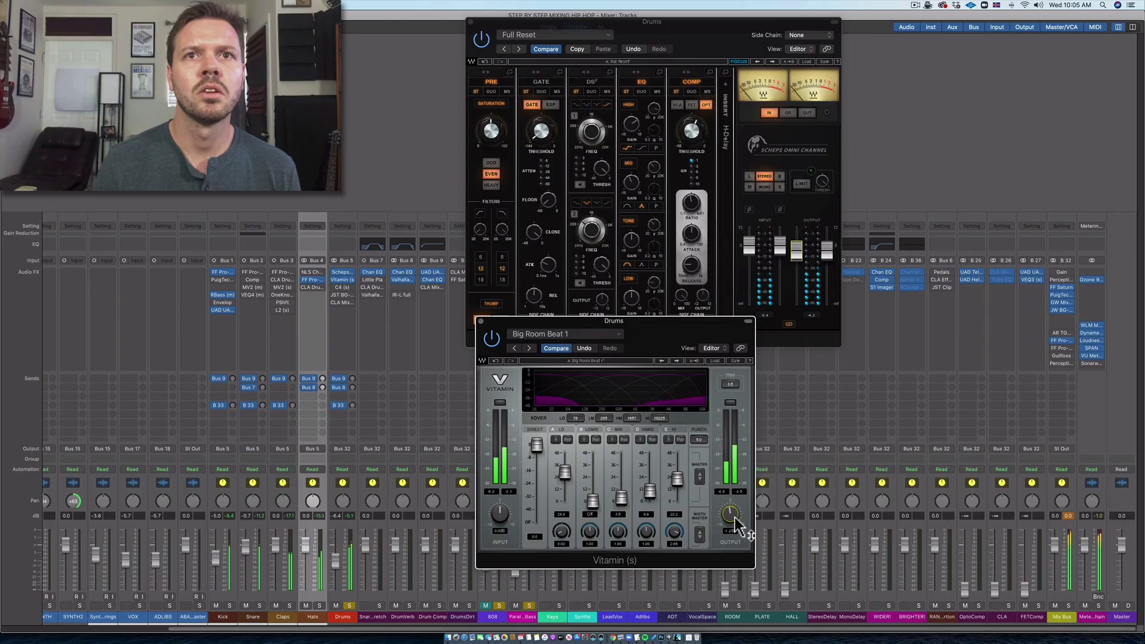
{"action": "left_click", "coordinate": [360, 113]}
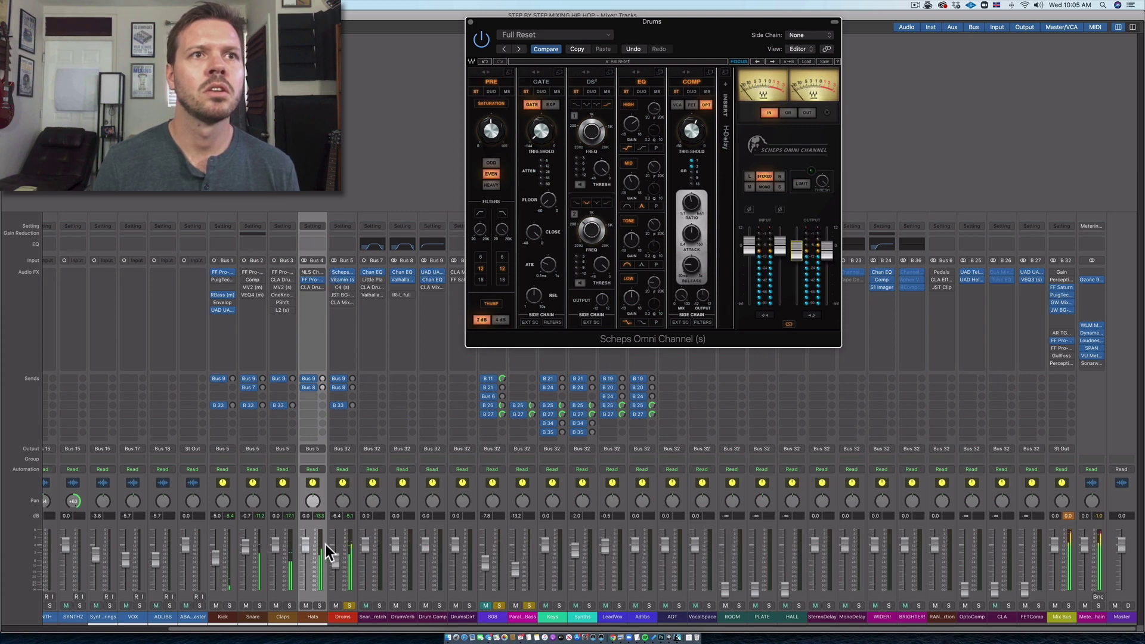
Step: Inspect the EQ curve in the snare's FF Pro-Q 2 and close both it and the Scheps Omni Channel window
{"action": "left_click", "coordinate": [252, 272]}
{"action": "left_click_drag", "start_coordinate": [561, 142], "coordinate": [624, 237]}
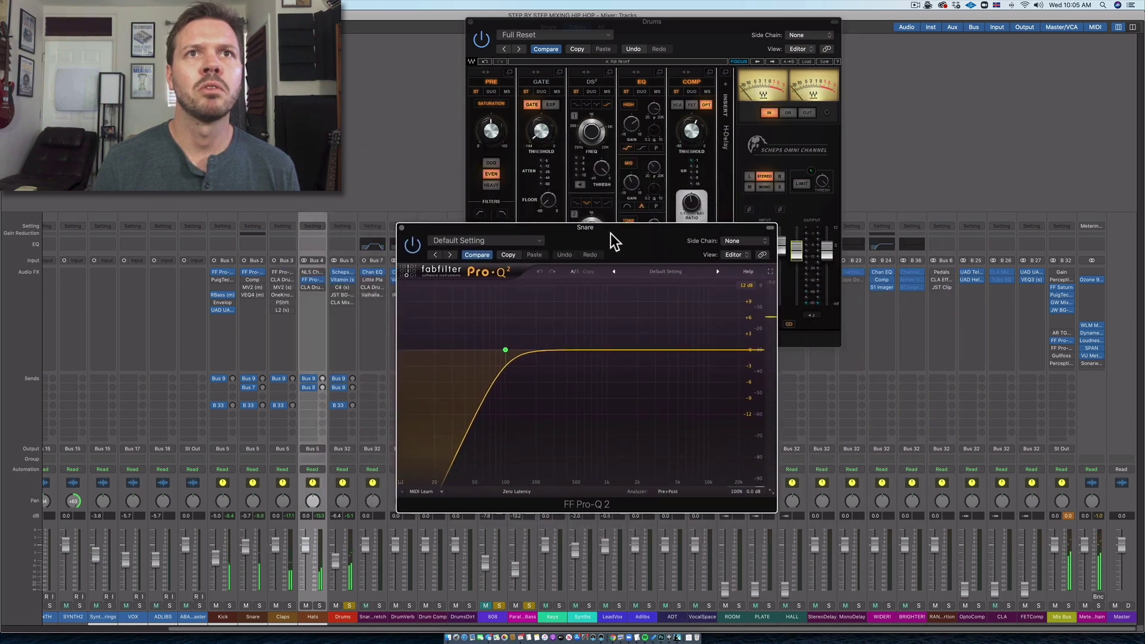
{"action": "left_click", "coordinate": [400, 229]}
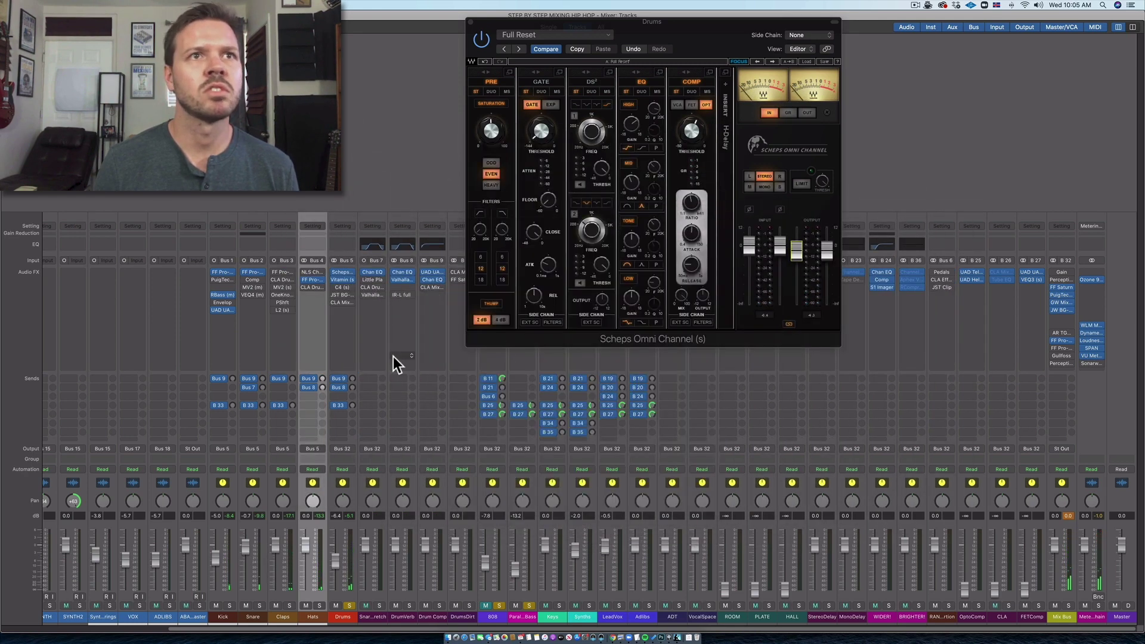
{"action": "left_click", "coordinate": [471, 22]}
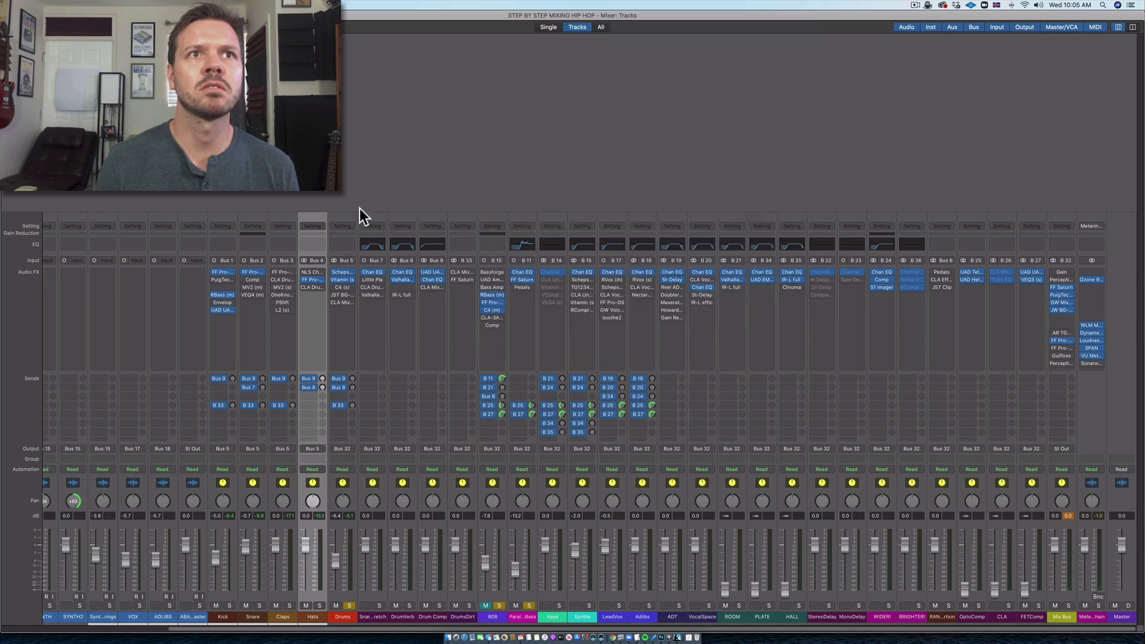
Step: Activate MV2 on the snare and raise its Low Level to 12.1 with the drums playing
{"action": "left_click", "coordinate": [247, 288]}
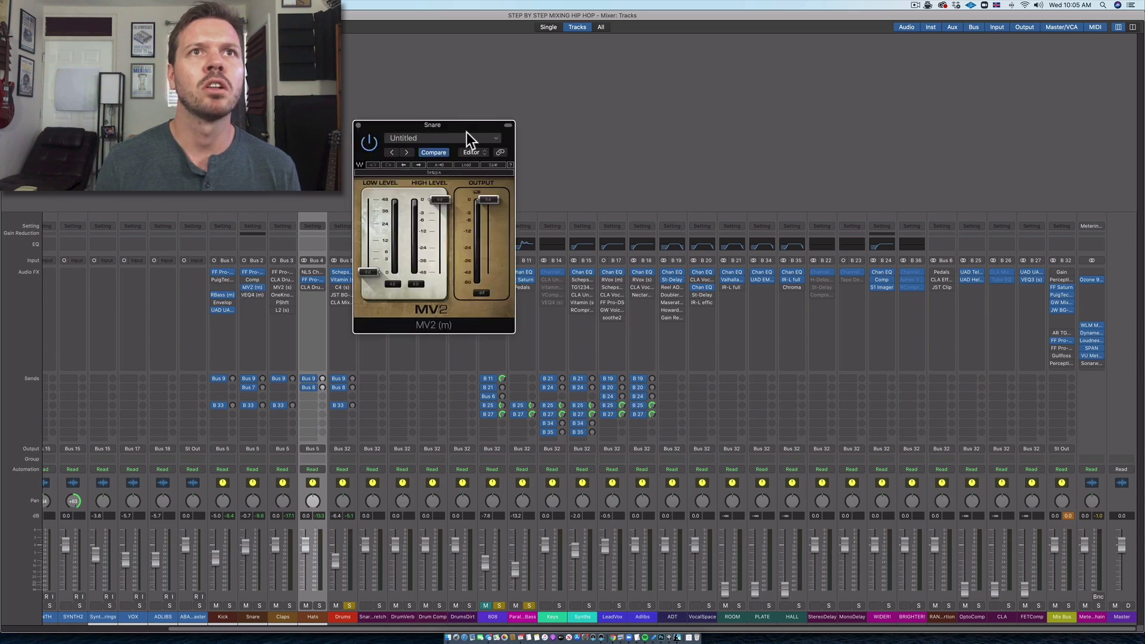
{"action": "left_click_drag", "start_coordinate": [467, 128], "coordinate": [651, 246]}
{"action": "key", "text": "space"}
{"action": "left_click_drag", "start_coordinate": [552, 391], "coordinate": [551, 358]}
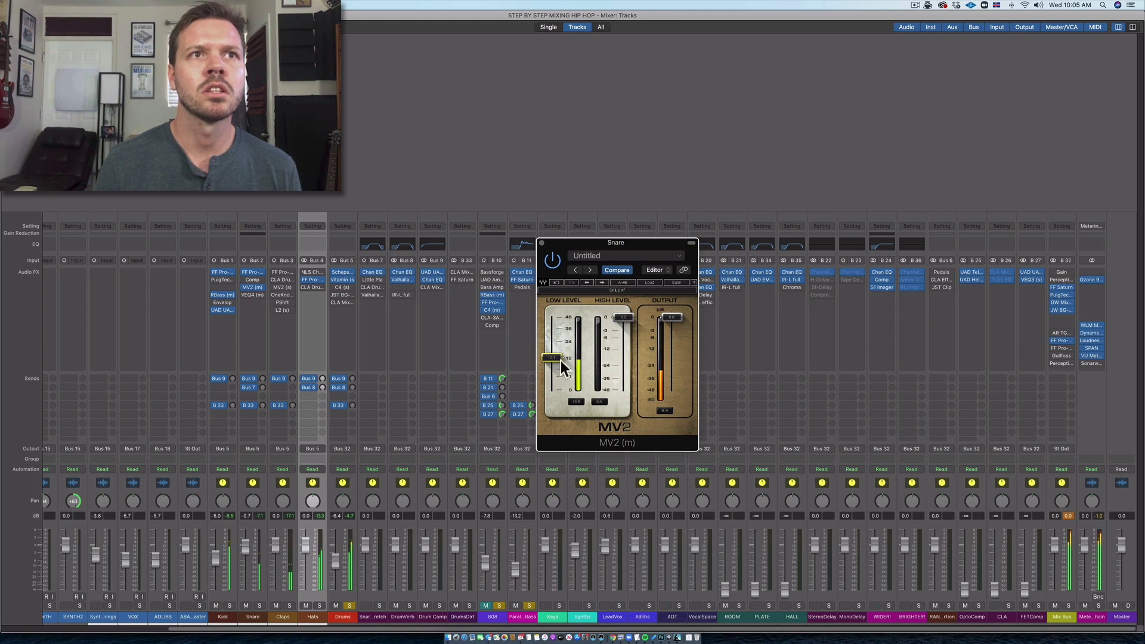
Step: Widen and deepen the hats' FF Pro-Q 3 bell cut to about -5.87 dB at 7507.5 Hz with Q 3.304, and close the EQ
{"action": "left_click", "coordinate": [311, 279]}
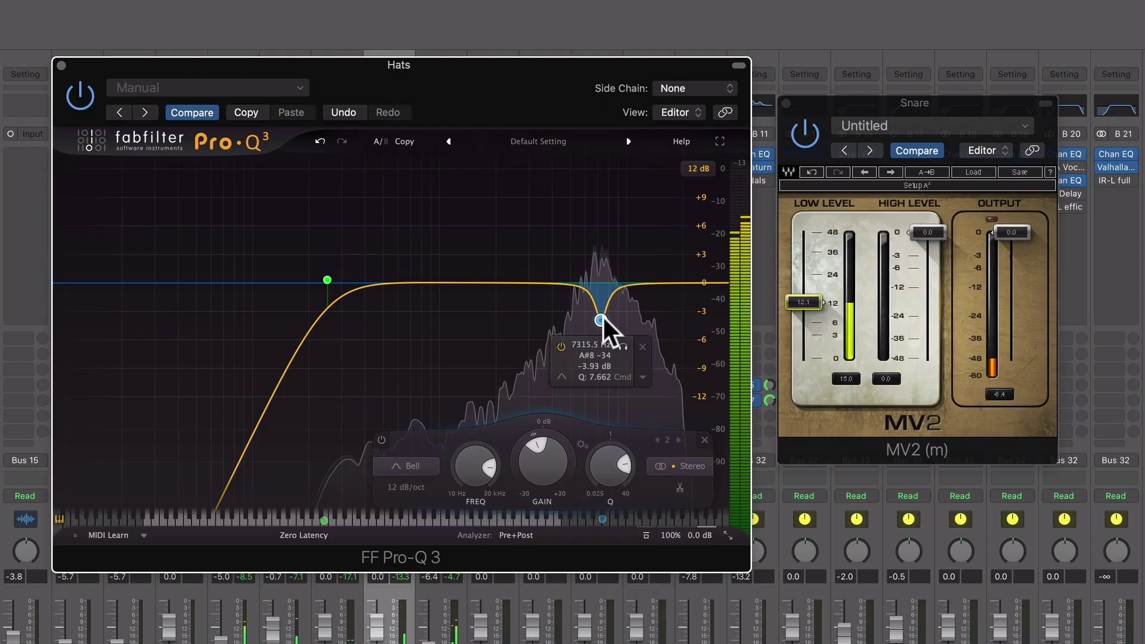
{"action": "scroll", "coordinate": [602, 316], "scroll_direction": "down", "scroll_amount": 4}
{"action": "left_click_drag", "start_coordinate": [603, 316], "coordinate": [602, 336]}
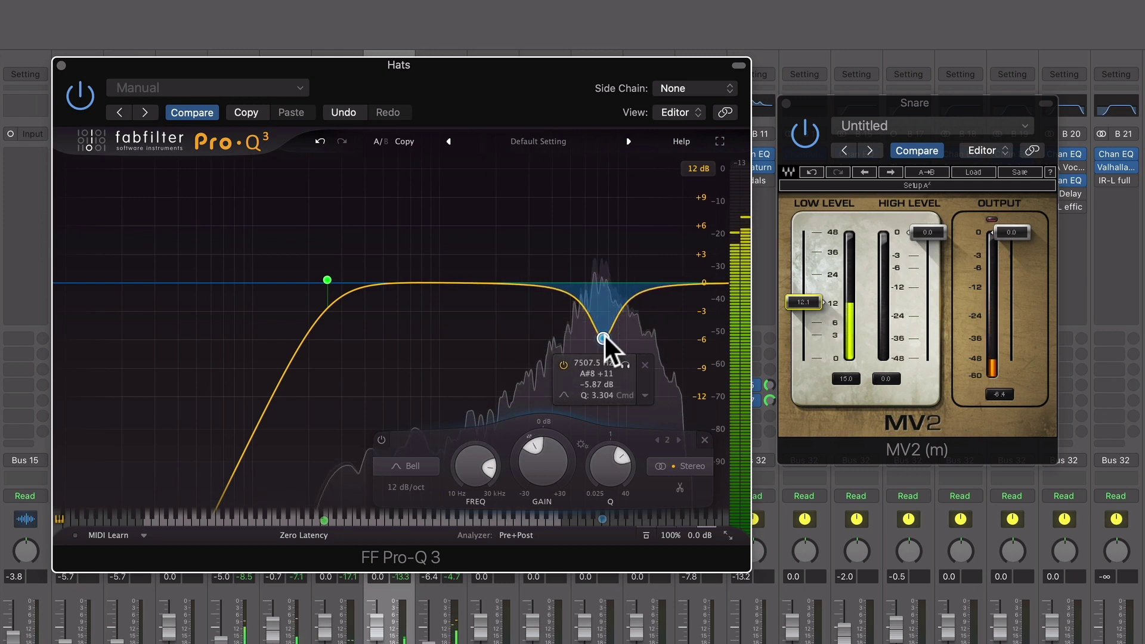
{"action": "left_click", "coordinate": [61, 65]}
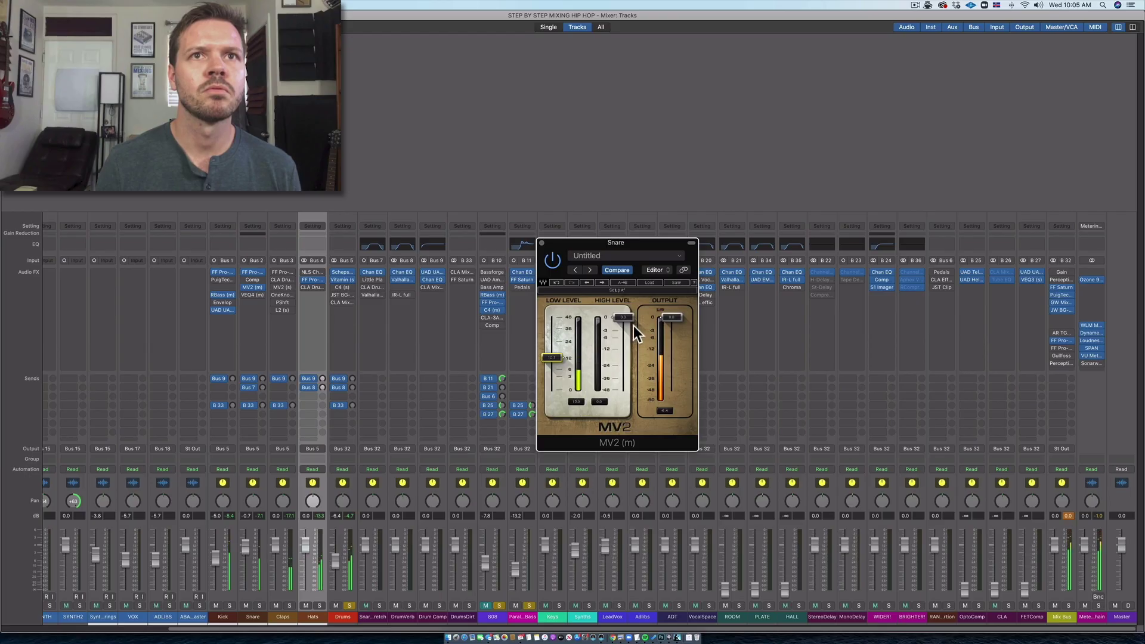
Step: Set the snare's Compressor to Studio VCA with Auto Gain off, a 3.2:1 ratio and a lower threshold
{"action": "left_click", "coordinate": [245, 279]}
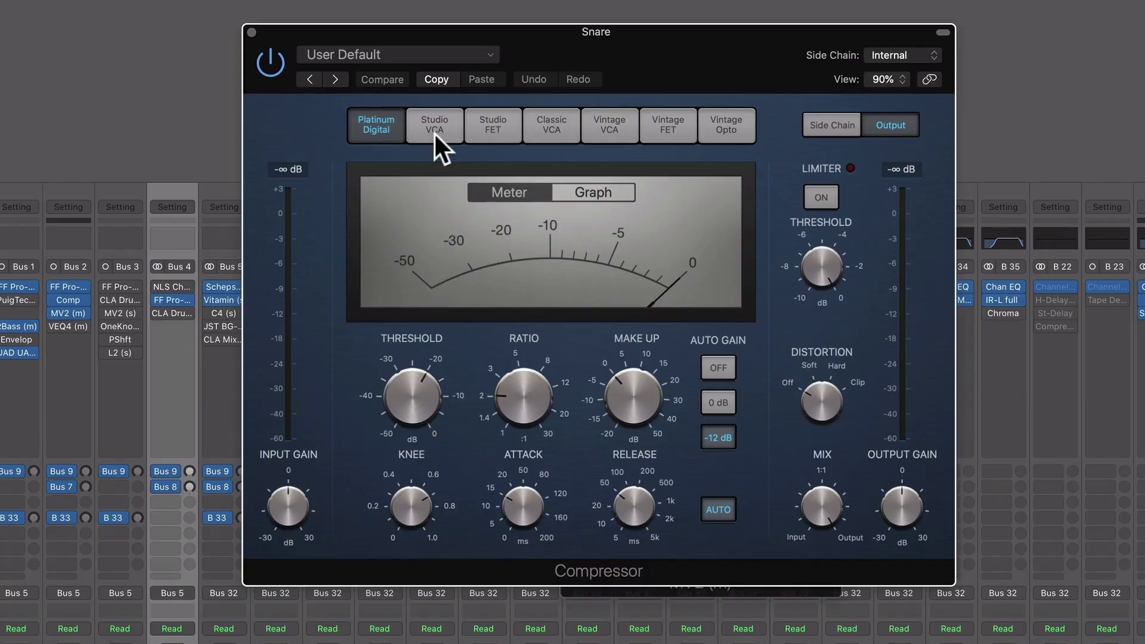
{"action": "left_click", "coordinate": [716, 363]}
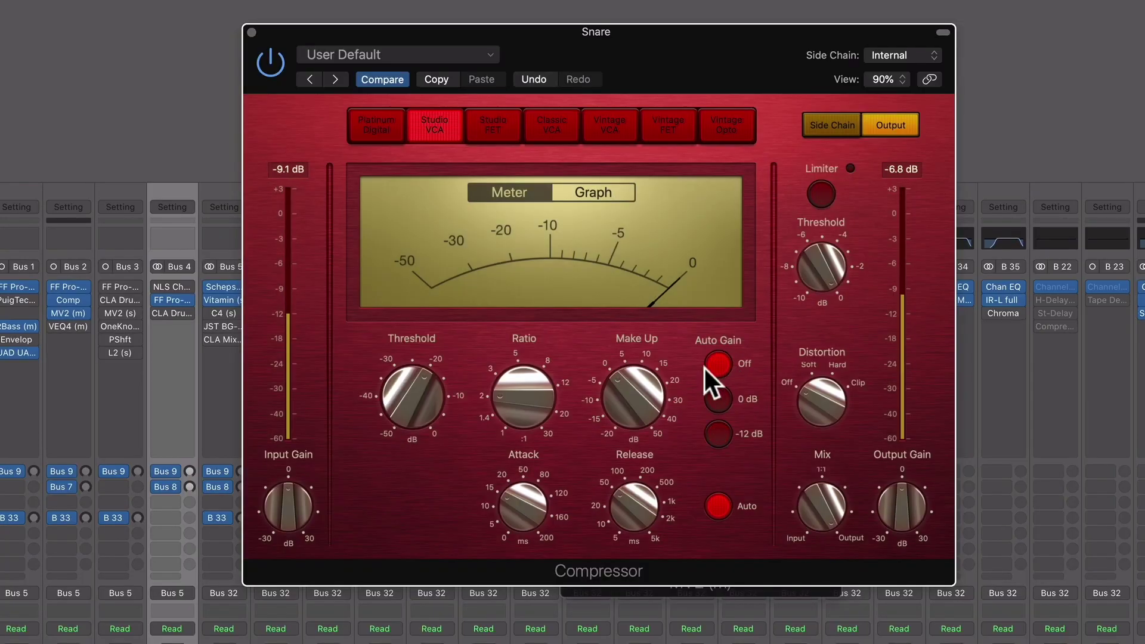
{"action": "left_click_drag", "start_coordinate": [506, 398], "coordinate": [513, 362]}
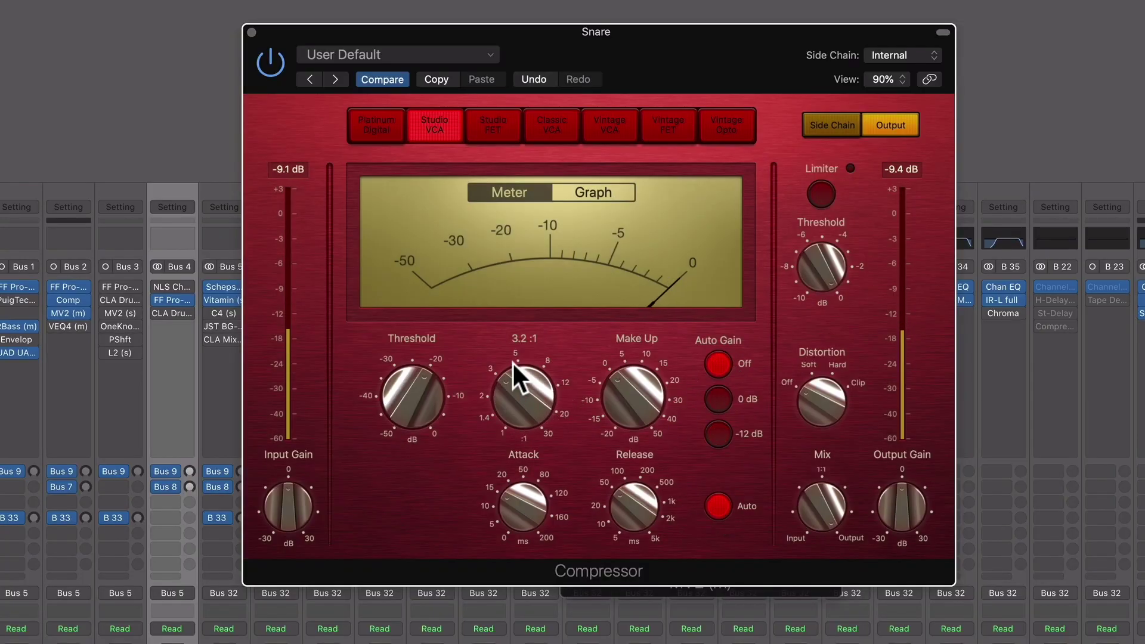
{"action": "left_click_drag", "start_coordinate": [418, 395], "coordinate": [402, 407]}
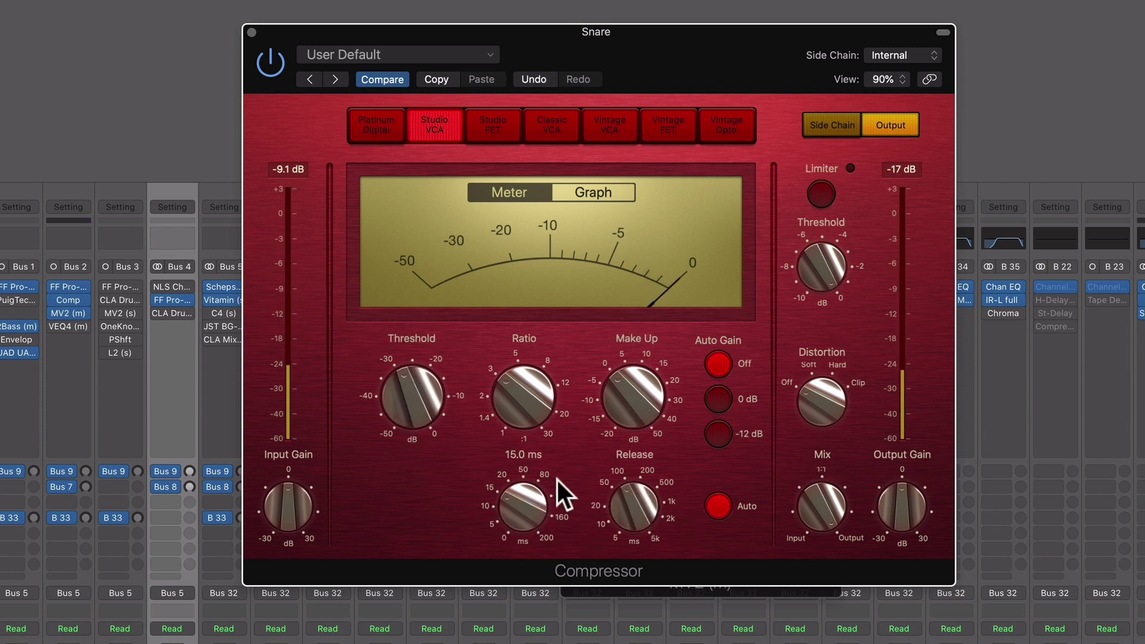
Step: Turn off the snare compressor's auto release, lengthen the release, shorten the attack, slightly raise the make-up gain and close it
{"action": "left_click_drag", "start_coordinate": [649, 484], "coordinate": [650, 465]}
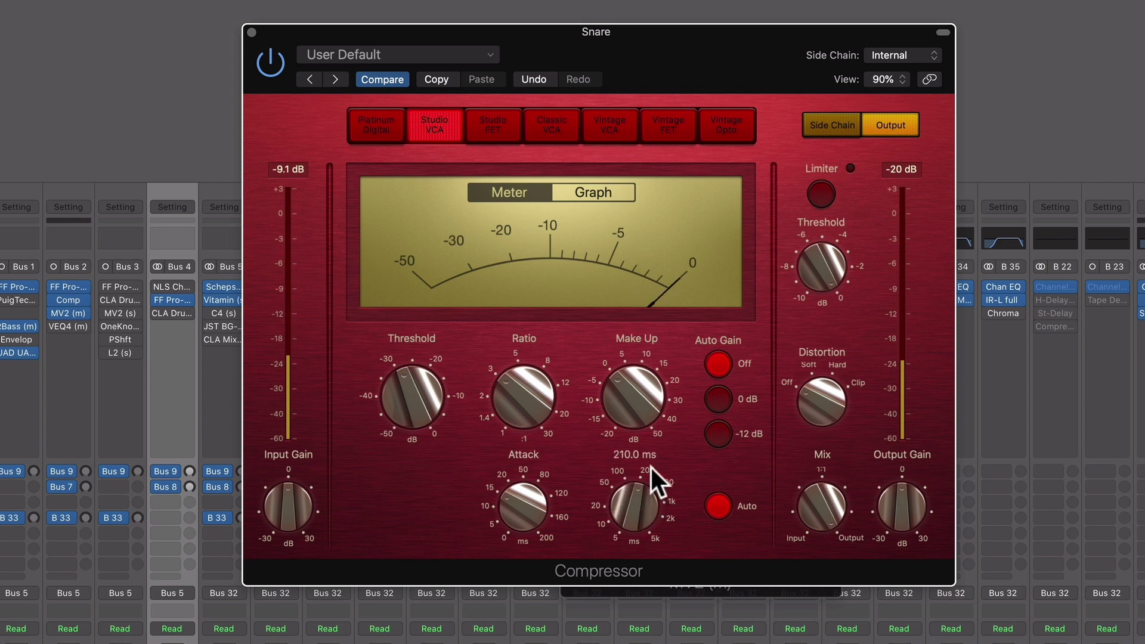
{"action": "left_click", "coordinate": [716, 507]}
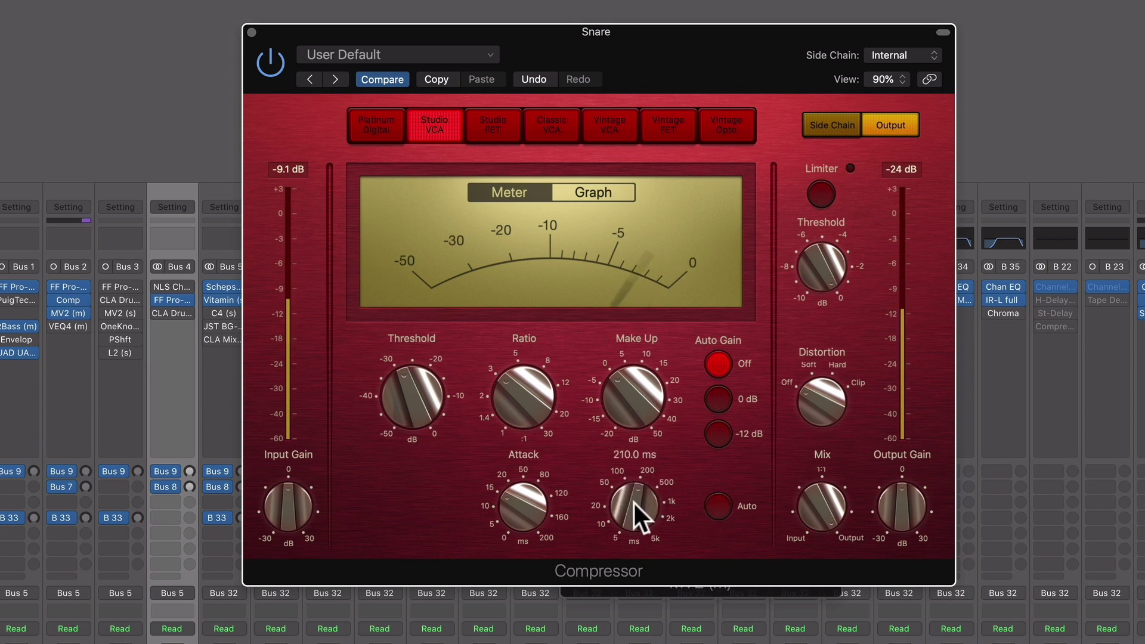
{"action": "left_click_drag", "start_coordinate": [632, 501], "coordinate": [638, 482]}
{"action": "left_click_drag", "start_coordinate": [521, 505], "coordinate": [523, 515]}
{"action": "left_click", "coordinate": [508, 392]}
{"action": "left_click", "coordinate": [645, 395]}
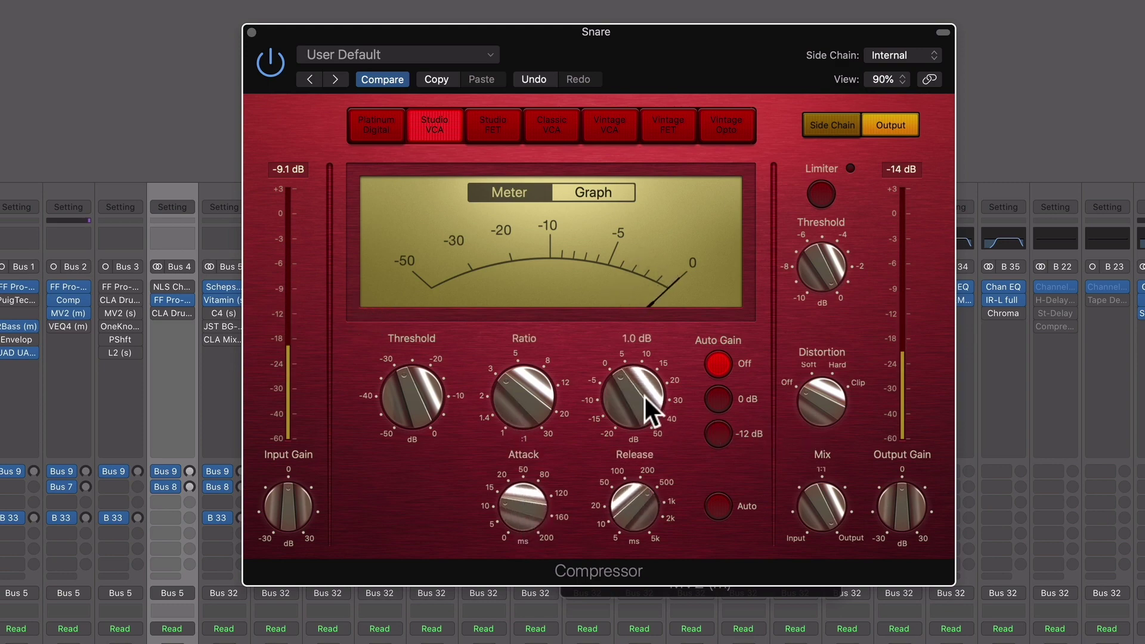
{"action": "left_click_drag", "start_coordinate": [645, 388], "coordinate": [645, 385]}
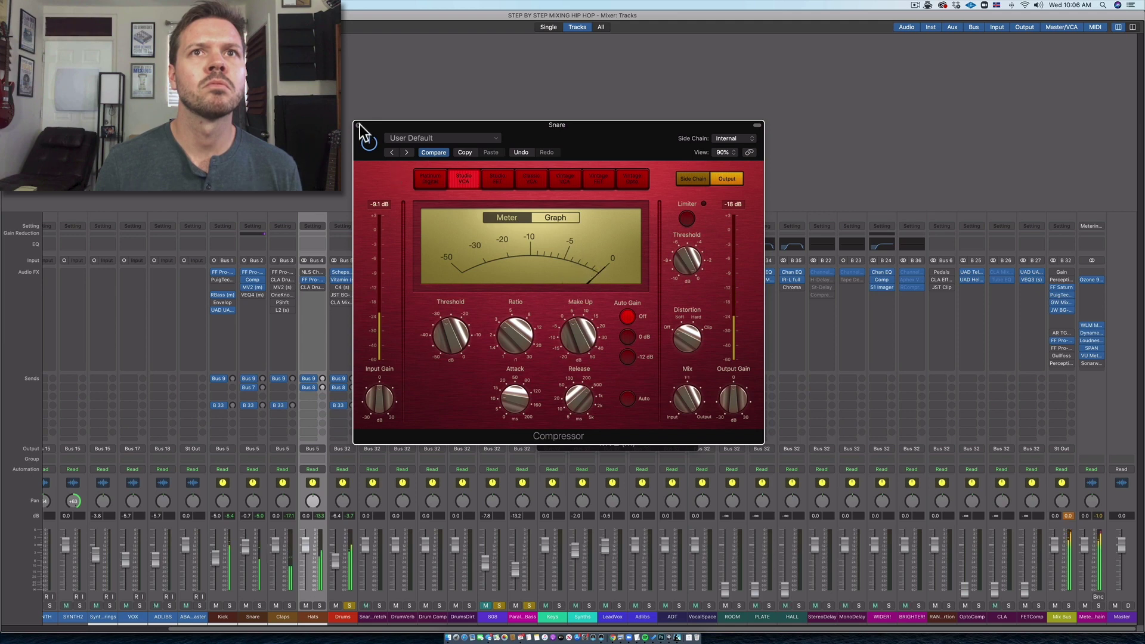
{"action": "left_click", "coordinate": [359, 126]}
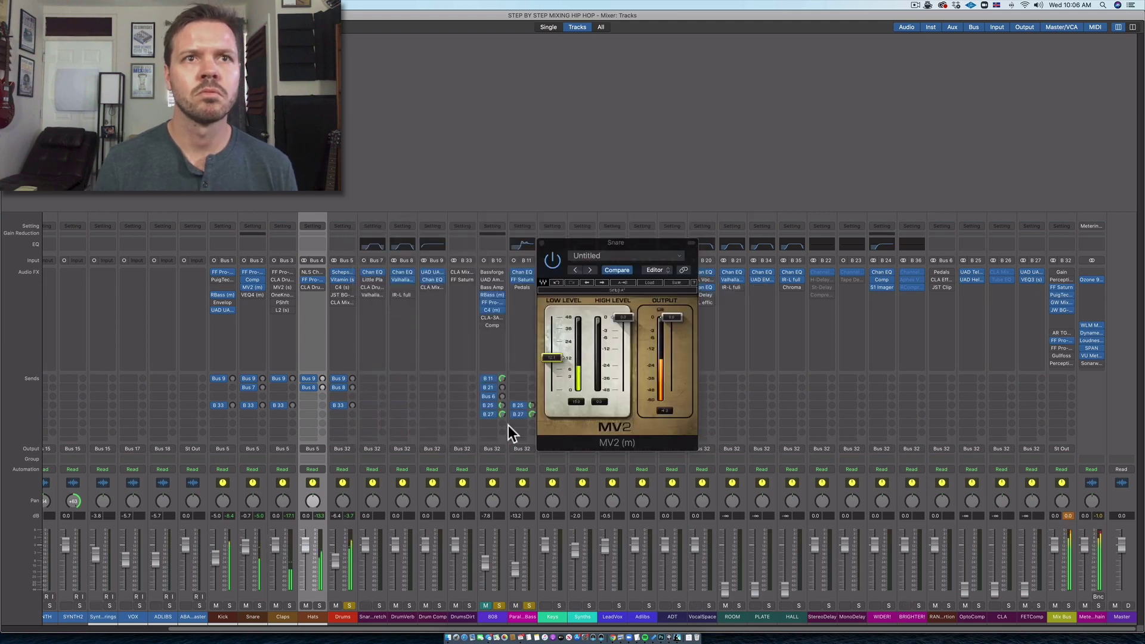
Step: Lower the Hats bus fader to -5.1 dB and close the snare's MV2 window
{"action": "left_click_drag", "start_coordinate": [306, 547], "coordinate": [306, 563]}
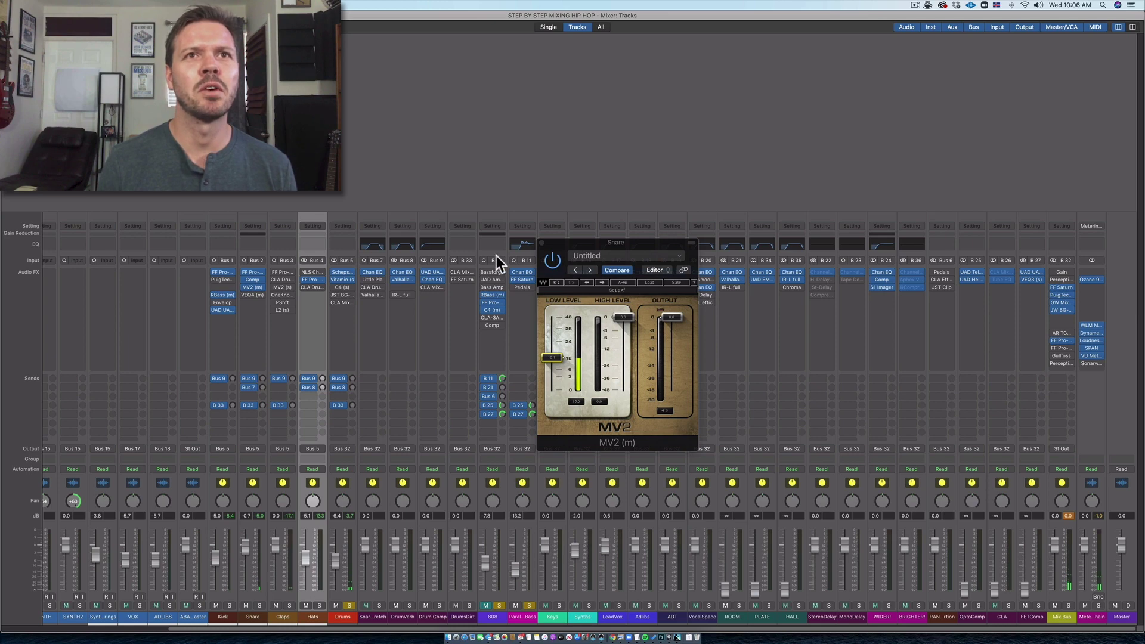
{"action": "left_click_drag", "start_coordinate": [552, 243], "coordinate": [524, 244]}
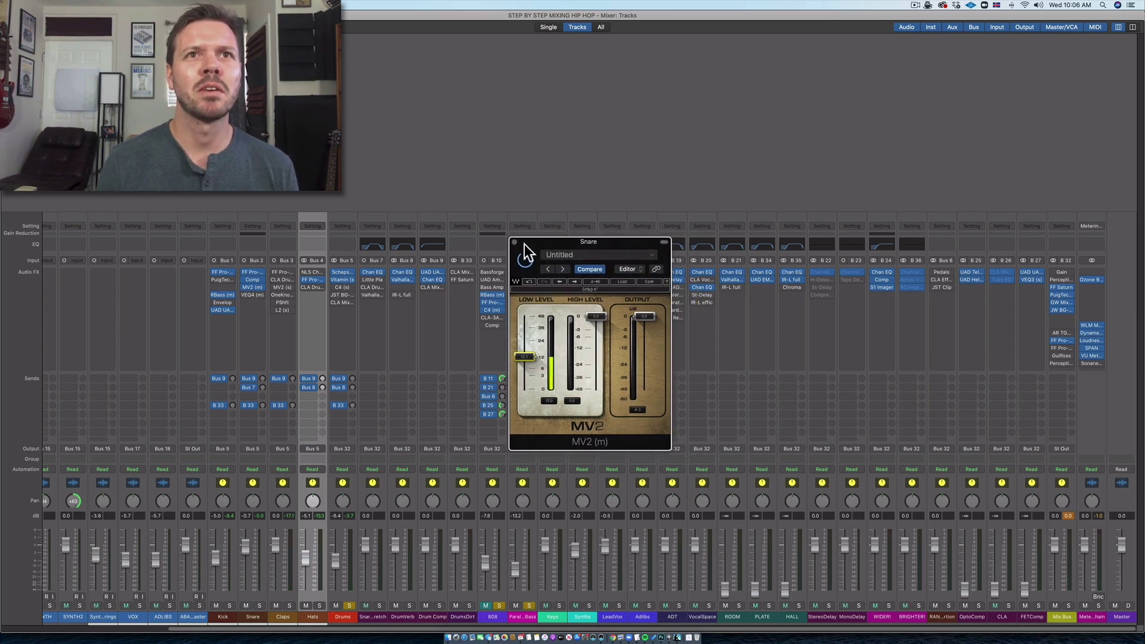
{"action": "left_click", "coordinate": [515, 244]}
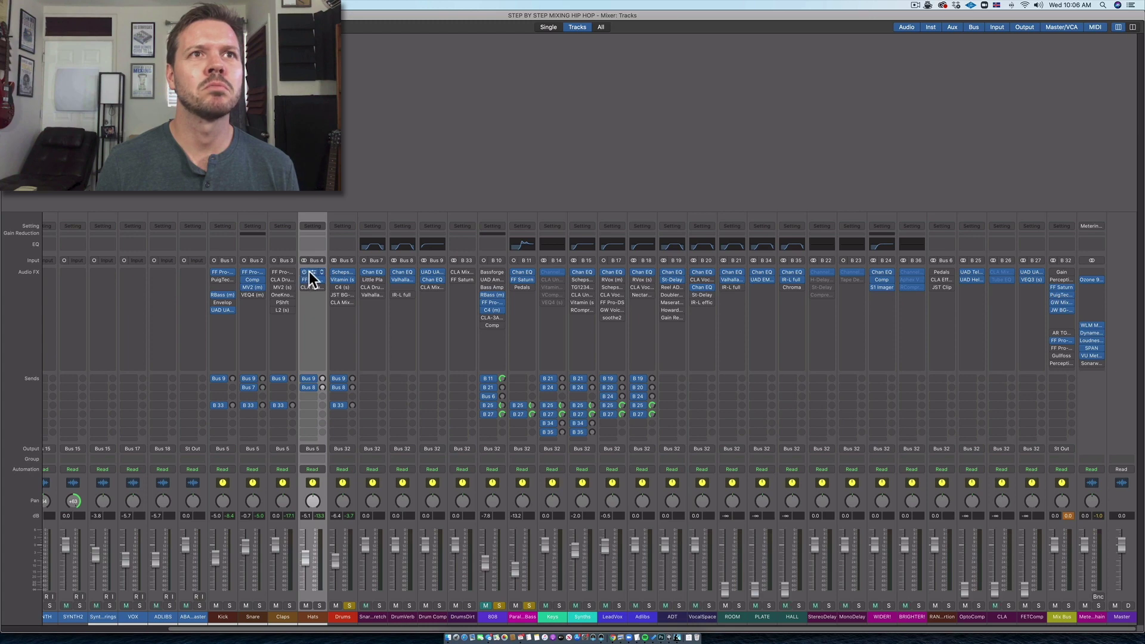
Step: Play the drums, activate MV2 on the Claps bus, raise its Low Level and close its window
{"action": "key", "text": "space"}
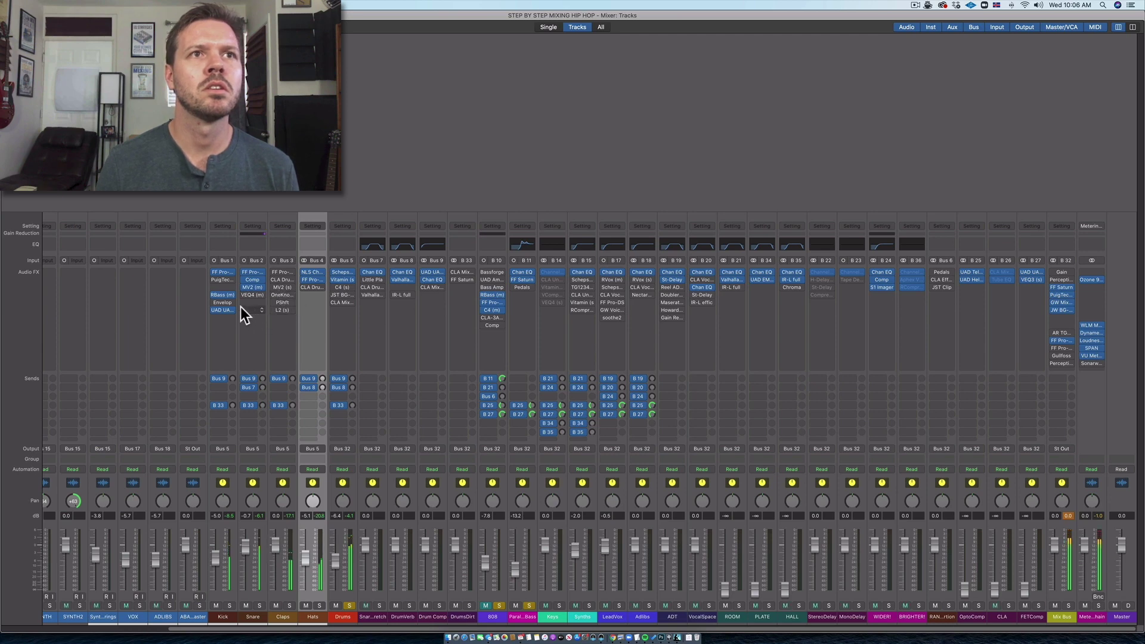
{"action": "left_click", "coordinate": [282, 287]}
{"action": "left_click_drag", "start_coordinate": [368, 272], "coordinate": [372, 241]}
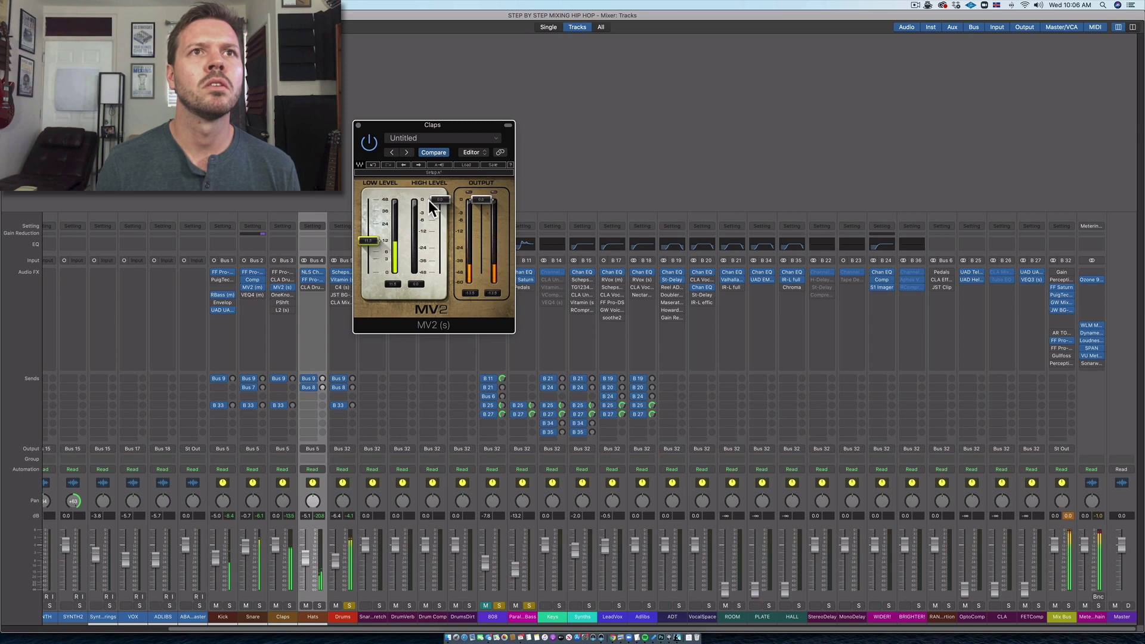
{"action": "left_click", "coordinate": [358, 125]}
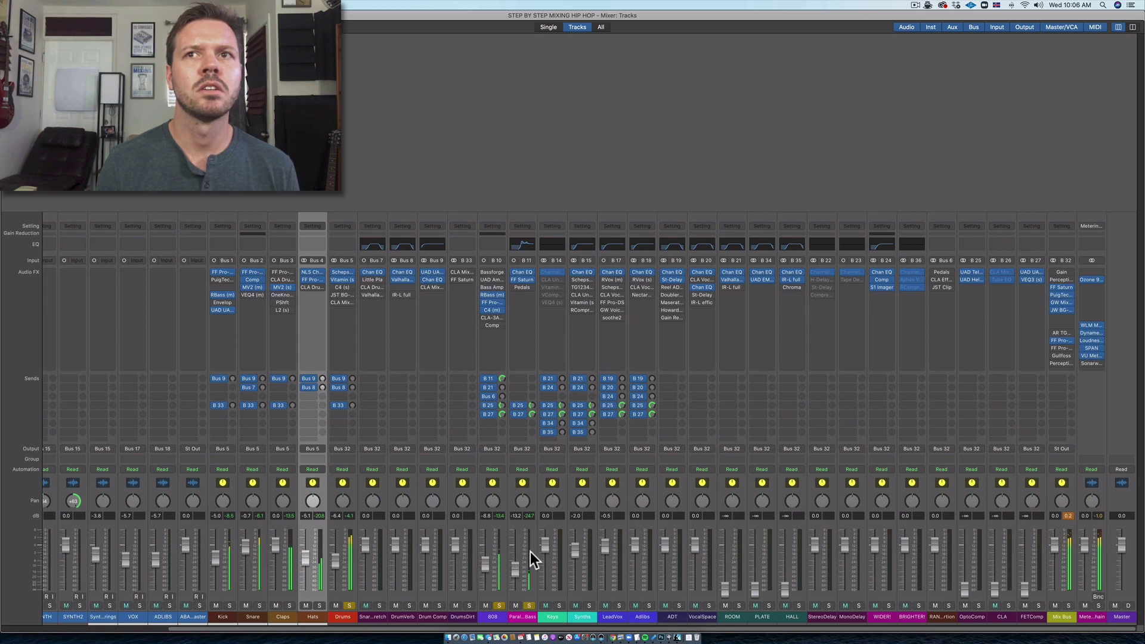
Step: Open SPAN and Sonarworks Reference 4 on the Metering Chain and toggle the Sonarworks bypass to check the low end
{"action": "left_click", "coordinate": [1091, 348]}
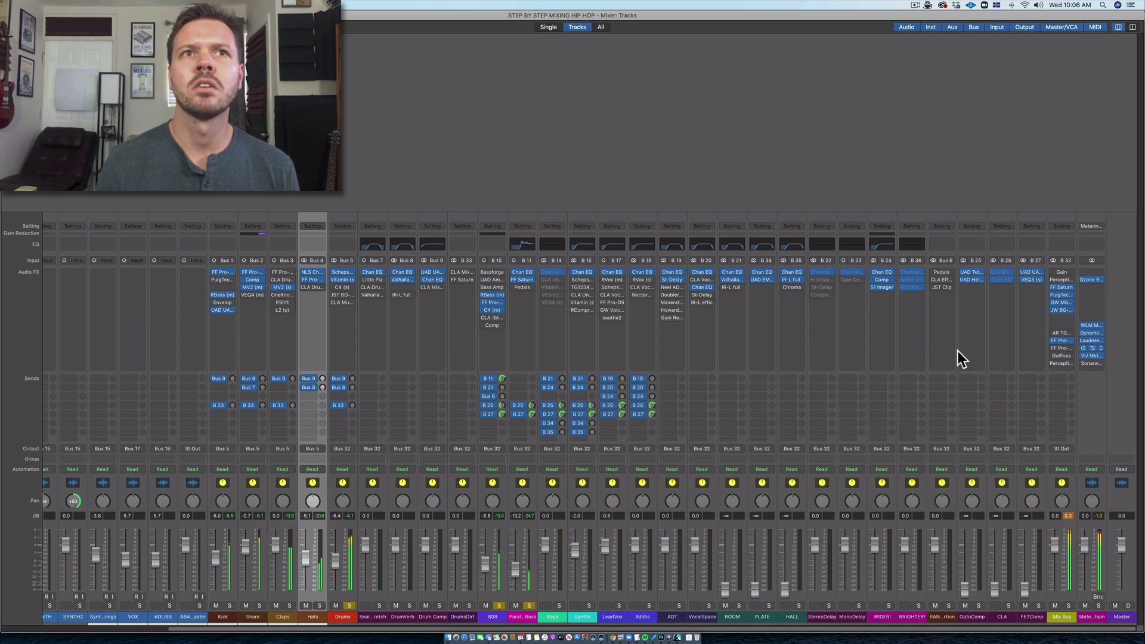
{"action": "left_click_drag", "start_coordinate": [741, 147], "coordinate": [933, 156]}
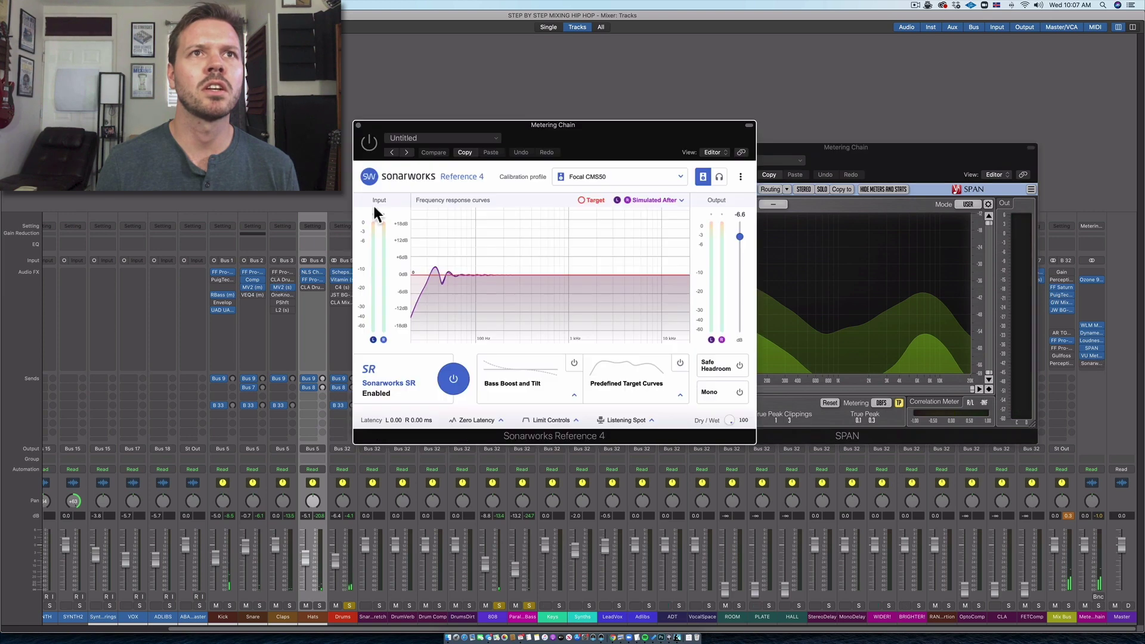
{"action": "key", "text": "space"}
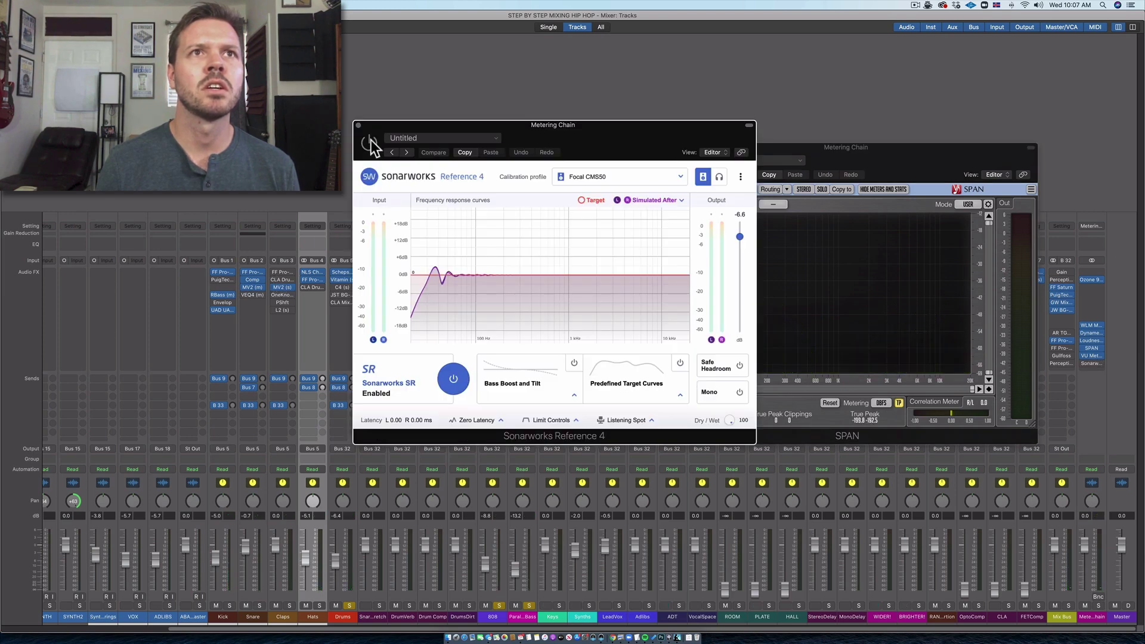
{"action": "left_click", "coordinate": [371, 144]}
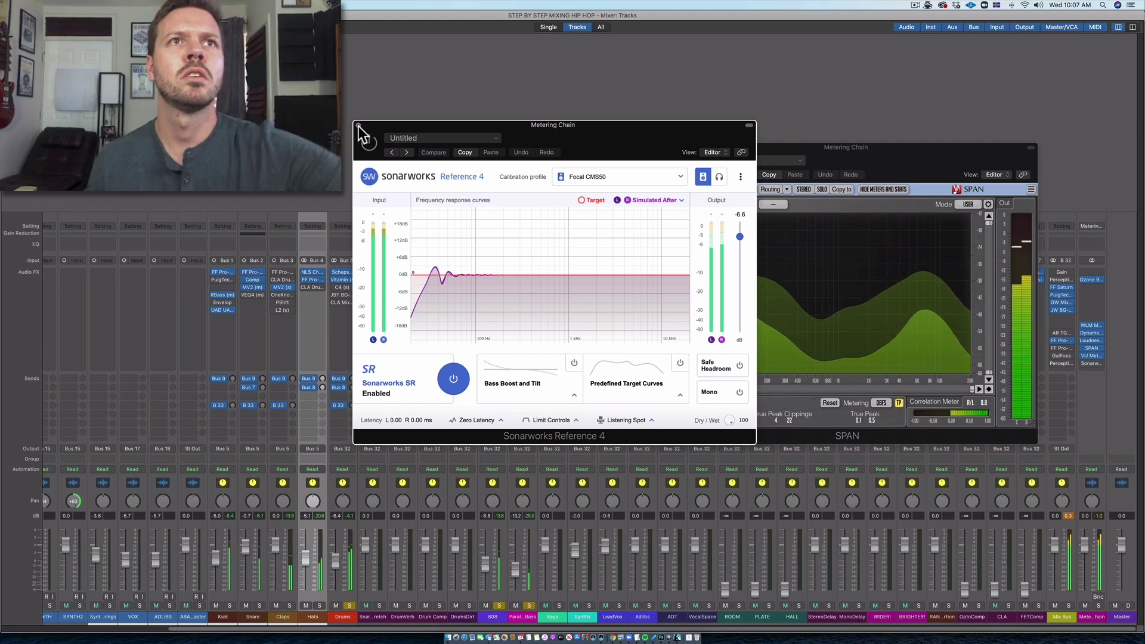
Step: Close the Sonarworks Reference 4 and SPAN windows of the Metering Chain
{"action": "left_click", "coordinate": [358, 126]}
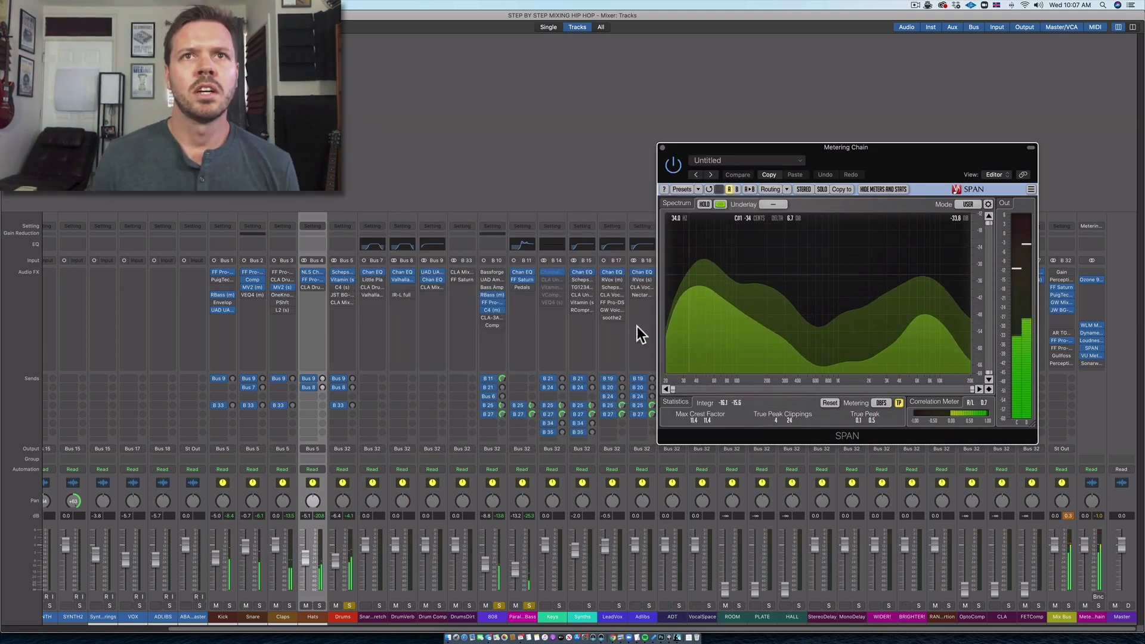
{"action": "left_click", "coordinate": [660, 148]}
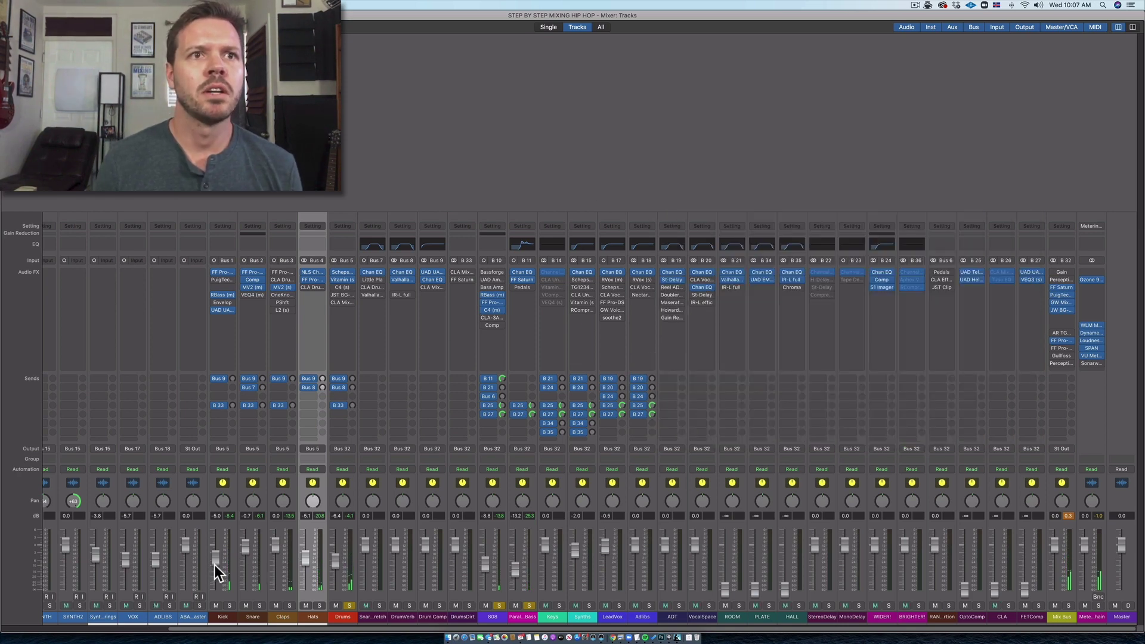
{"action": "scroll", "coordinate": [350, 581], "scroll_direction": "left", "scroll_amount": 2}
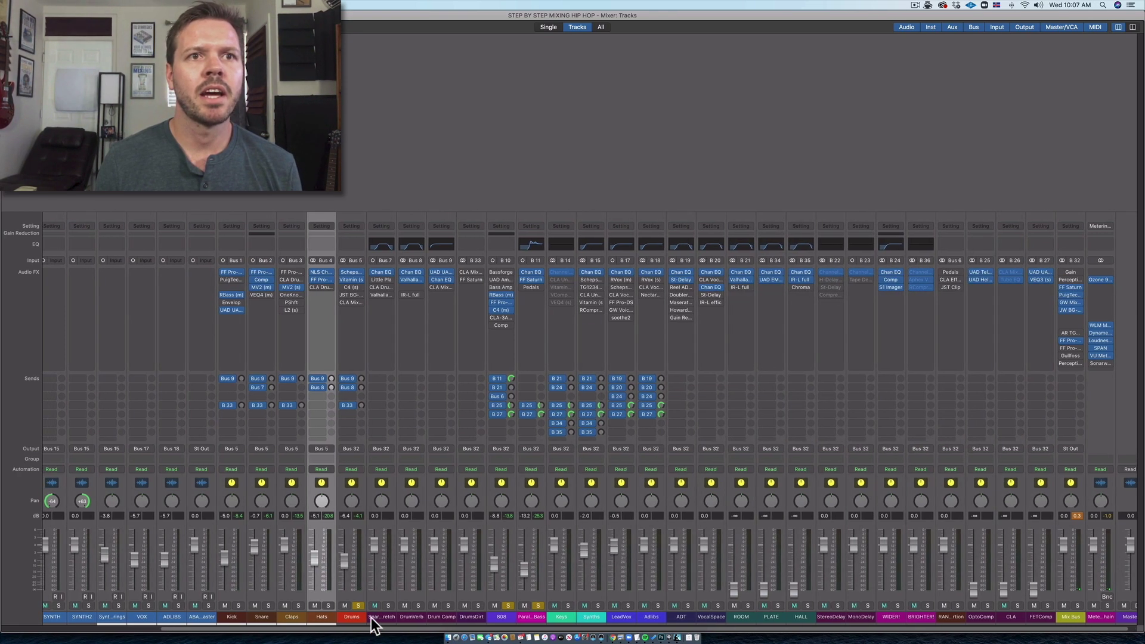
Step: Select the Snare bus and turn up its Bus 7 send to feed the Snare-Stretch reverb
{"action": "left_click", "coordinate": [257, 618]}
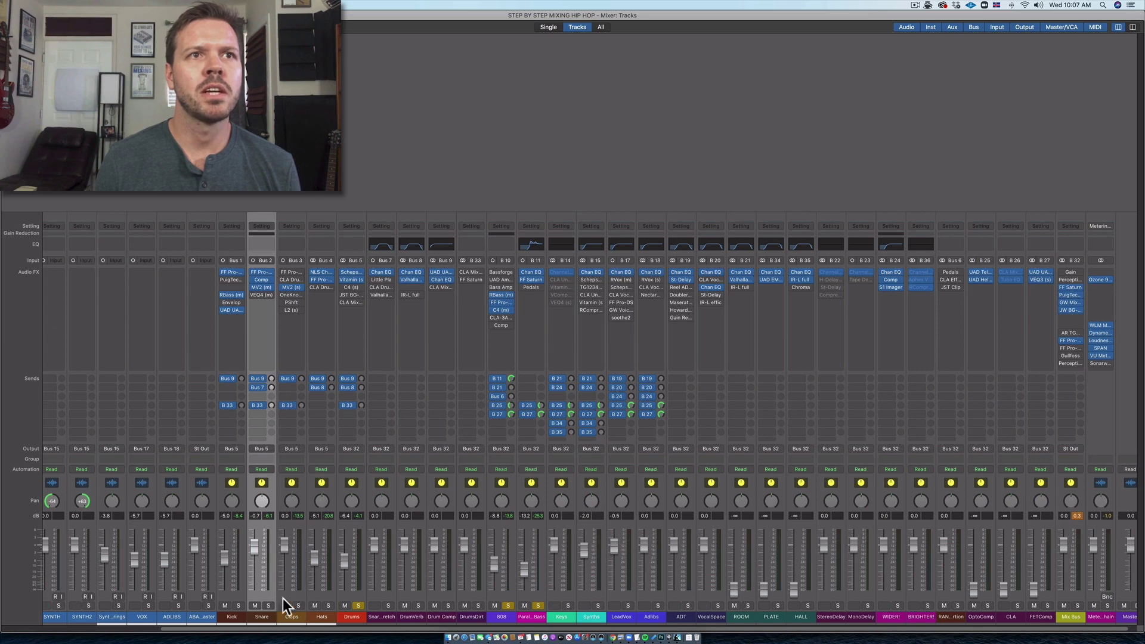
{"action": "left_click", "coordinate": [264, 378]}
{"action": "left_click", "coordinate": [264, 375]}
{"action": "left_click", "coordinate": [264, 388]}
{"action": "left_click", "coordinate": [267, 359]}
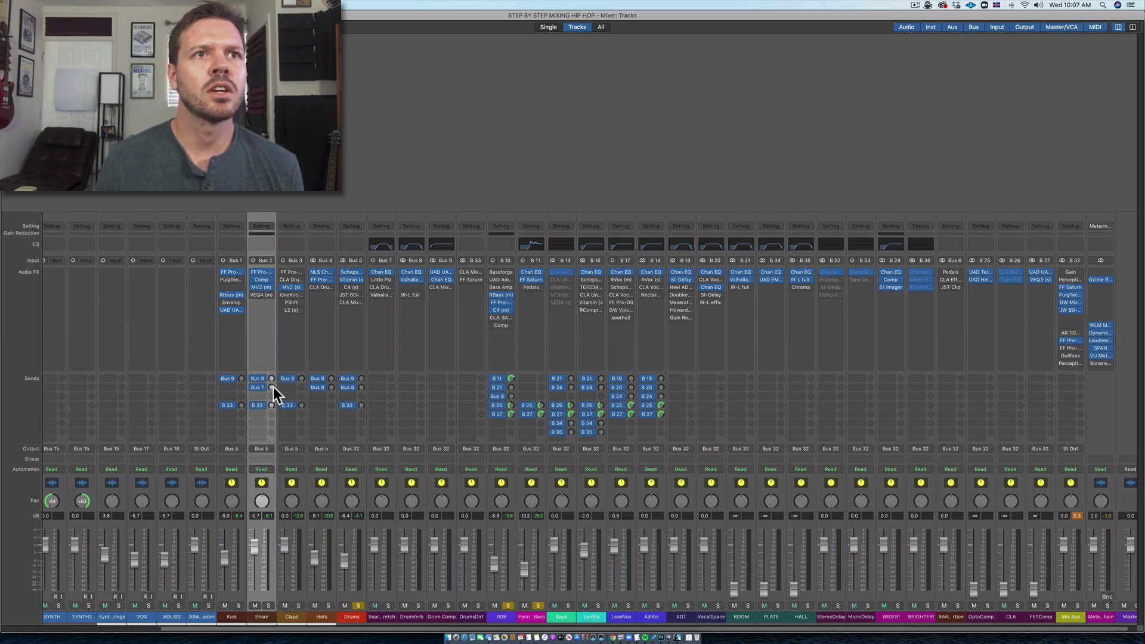
Step: Open Little Plate and ValhallaRoom on the Snare-Stretch channel, arrange their windows one above the other, and solo the channel during playback
{"action": "left_click", "coordinate": [387, 616]}
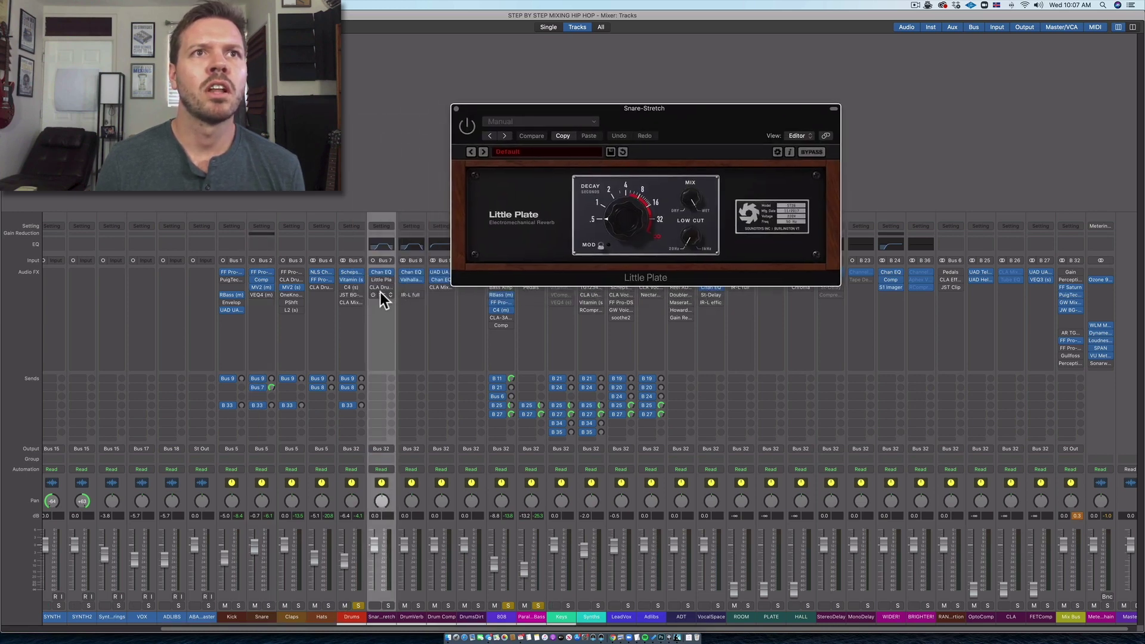
{"action": "left_click", "coordinate": [381, 295]}
{"action": "left_click_drag", "start_coordinate": [585, 127], "coordinate": [682, 312]}
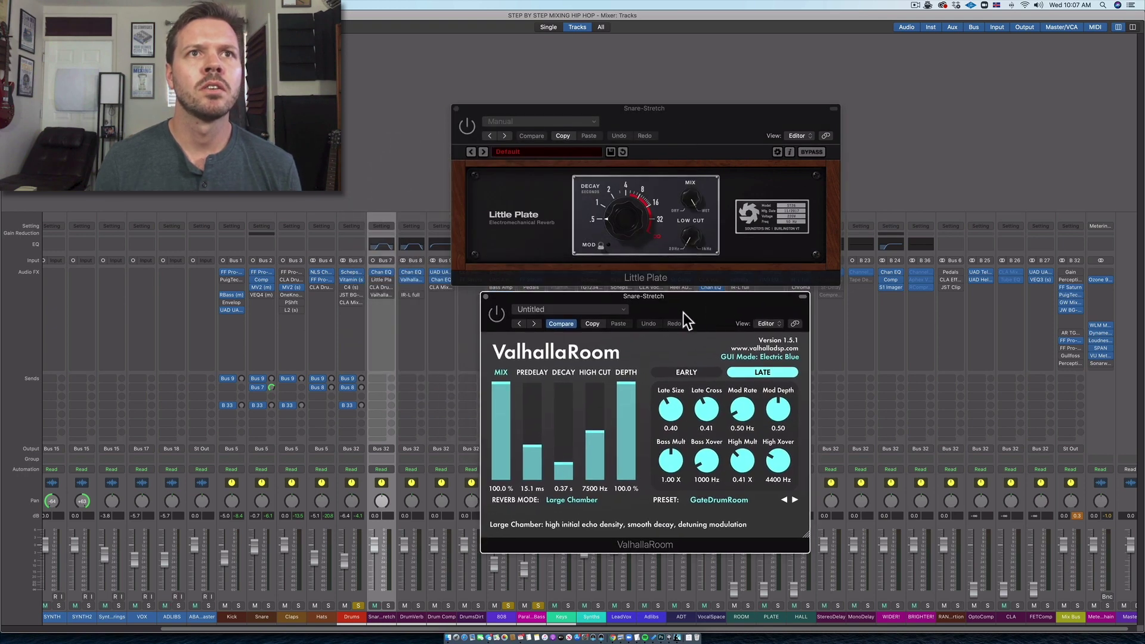
{"action": "key", "text": "space"}
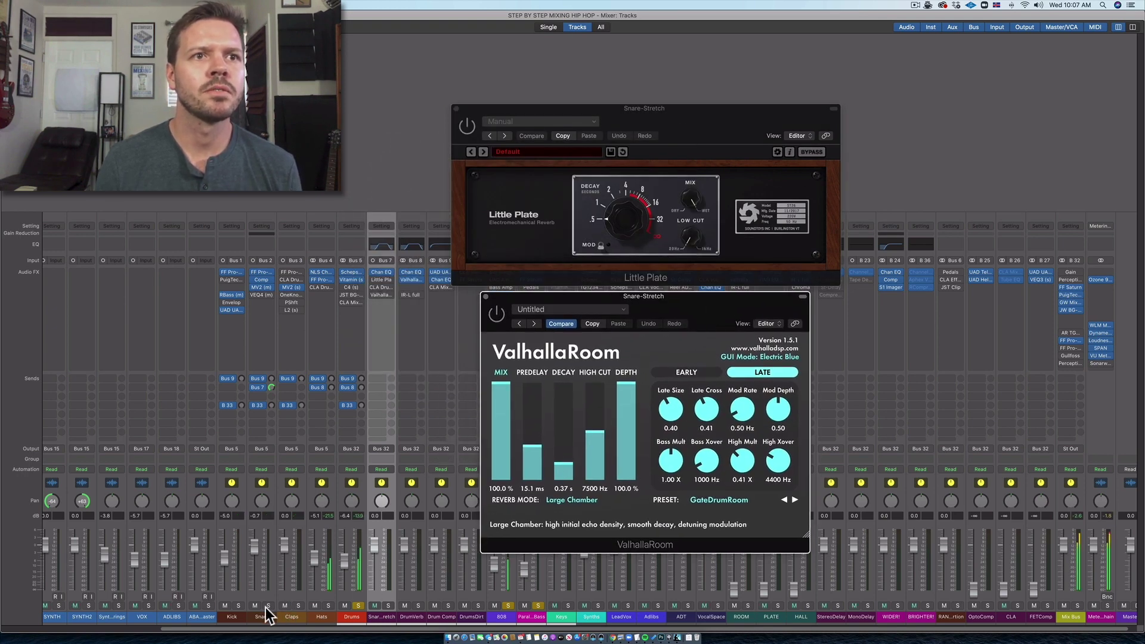
{"action": "left_click", "coordinate": [389, 603]}
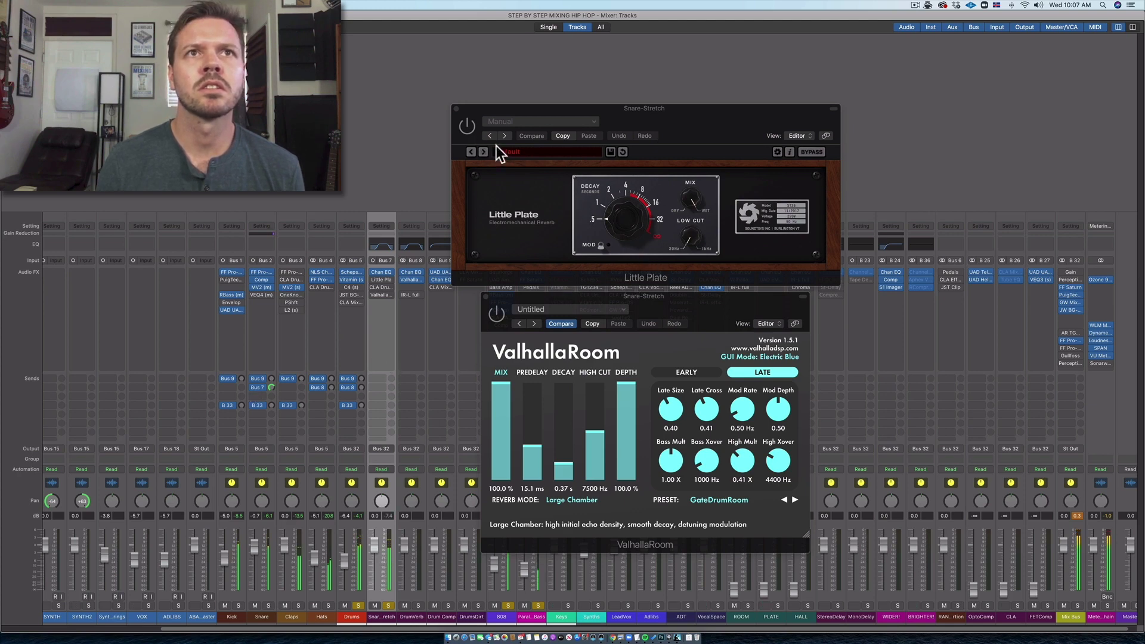
Step: Audition Little Plate on the Snare-Stretch channel with the fader lowered to -13.8 dB, then bypass the plug-in
{"action": "left_click", "coordinate": [473, 128]}
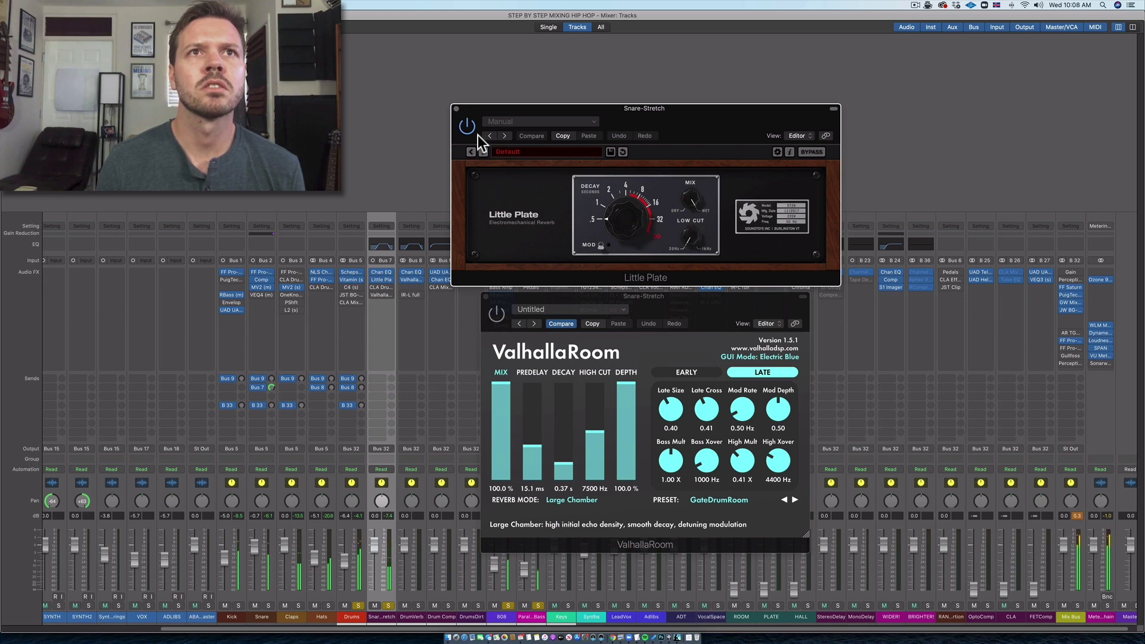
{"action": "left_click_drag", "start_coordinate": [374, 545], "coordinate": [375, 571]}
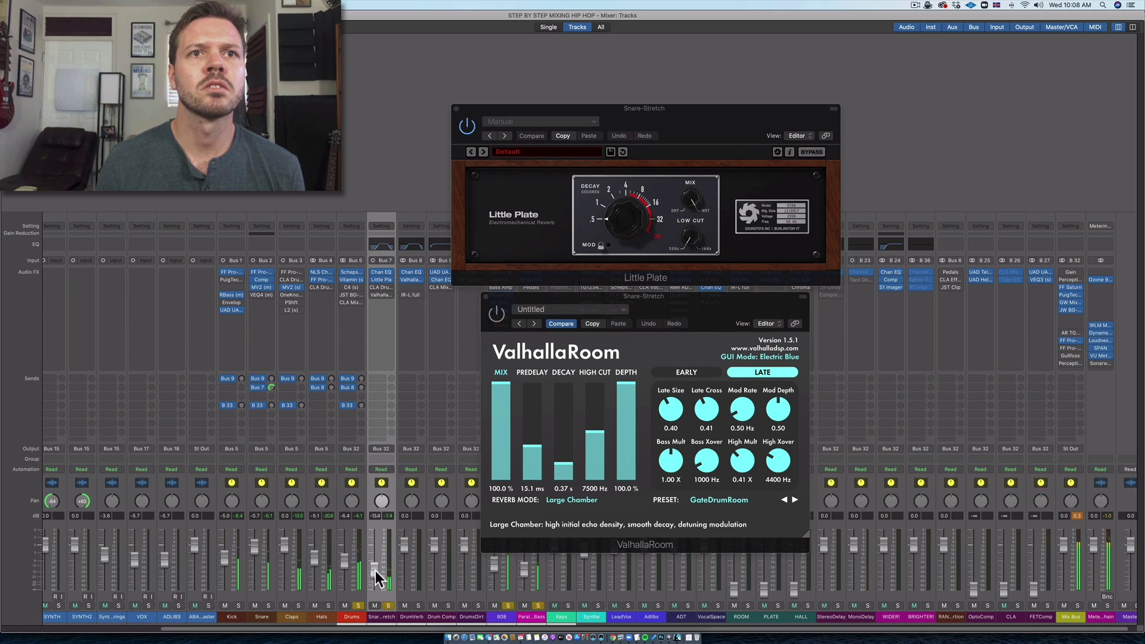
{"action": "left_click", "coordinate": [466, 128]}
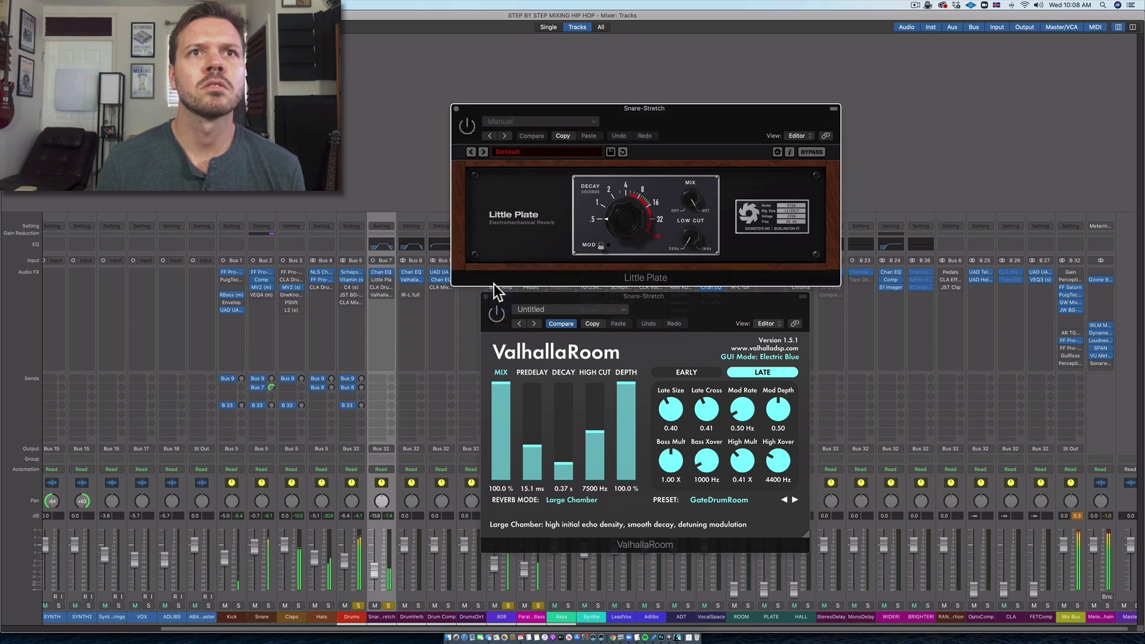
Step: Activate ValhallaRoom with the Bright Room mode and 50.7 % depth, and lower the Snare-Stretch fader to -16.0 dB
{"action": "left_click", "coordinate": [494, 318]}
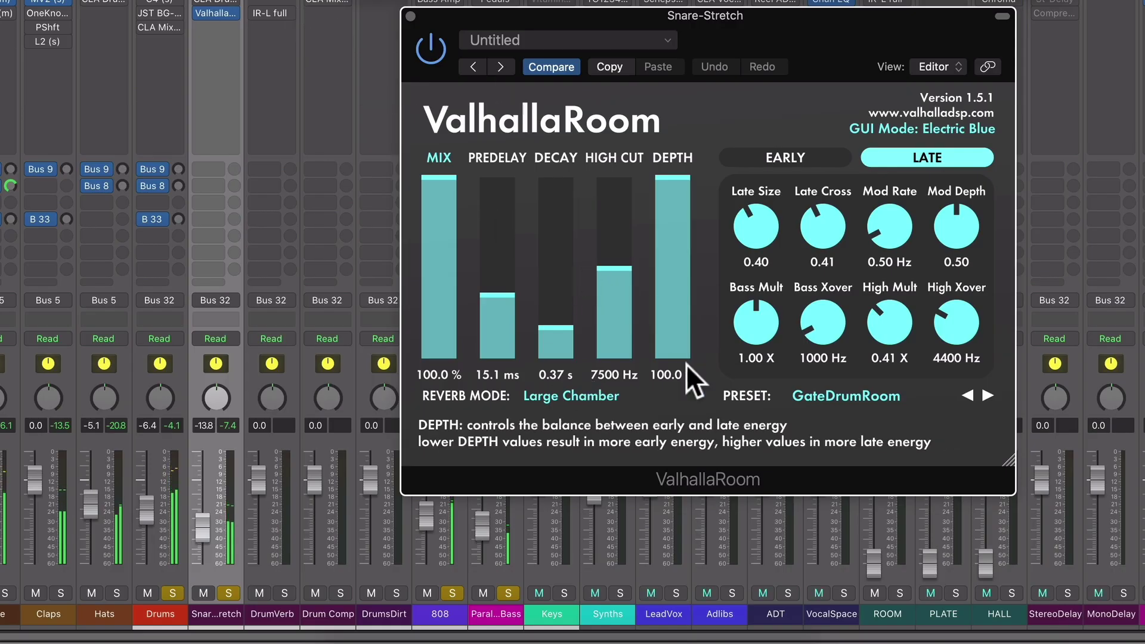
{"action": "left_click", "coordinate": [582, 392]}
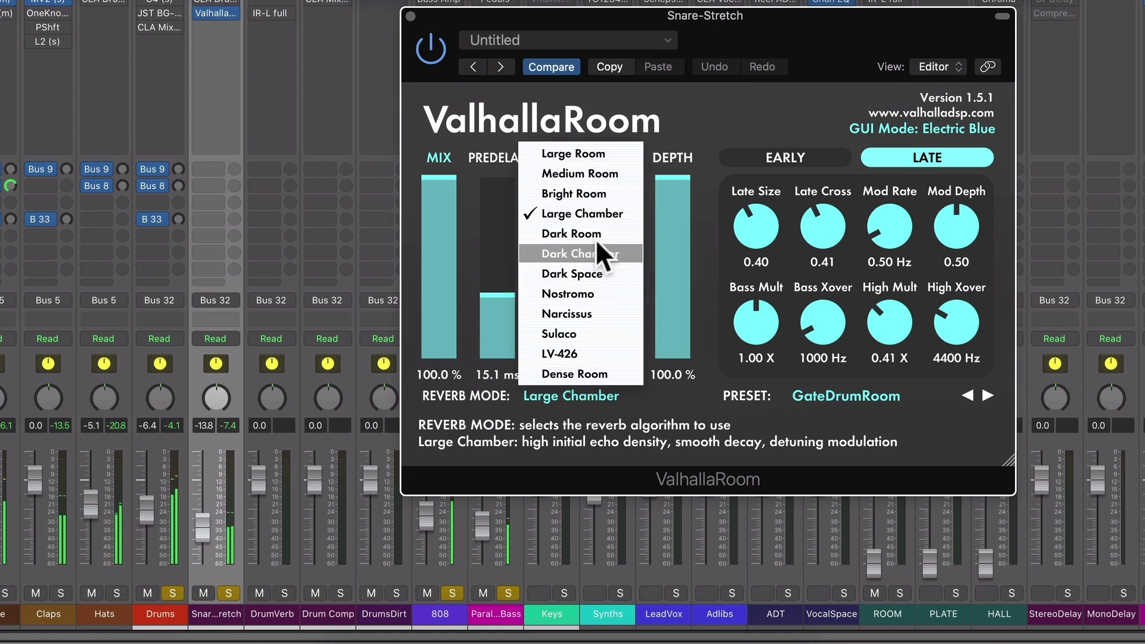
{"action": "left_click", "coordinate": [592, 191]}
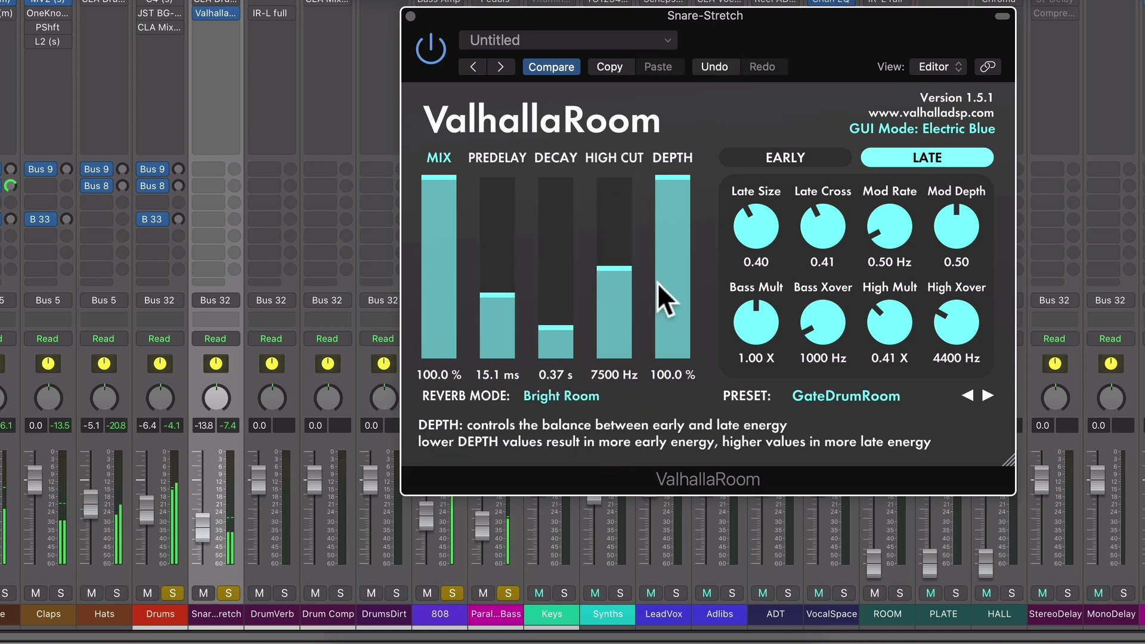
{"action": "left_click", "coordinate": [678, 268]}
{"action": "left_click_drag", "start_coordinate": [678, 267], "coordinate": [677, 263]}
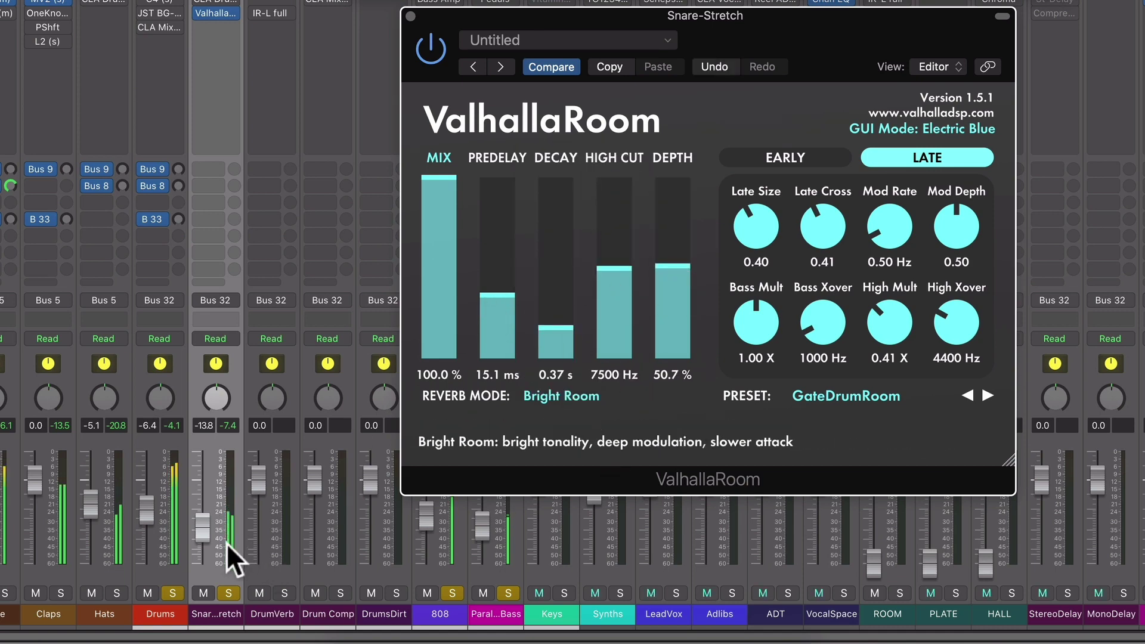
{"action": "mouse_move", "coordinate": [206, 539]}
{"action": "left_mouse_down"}
{"action": "mouse_move", "coordinate": [206, 551]}
{"action": "mouse_move", "coordinate": [205, 541]}
{"action": "left_mouse_up"}
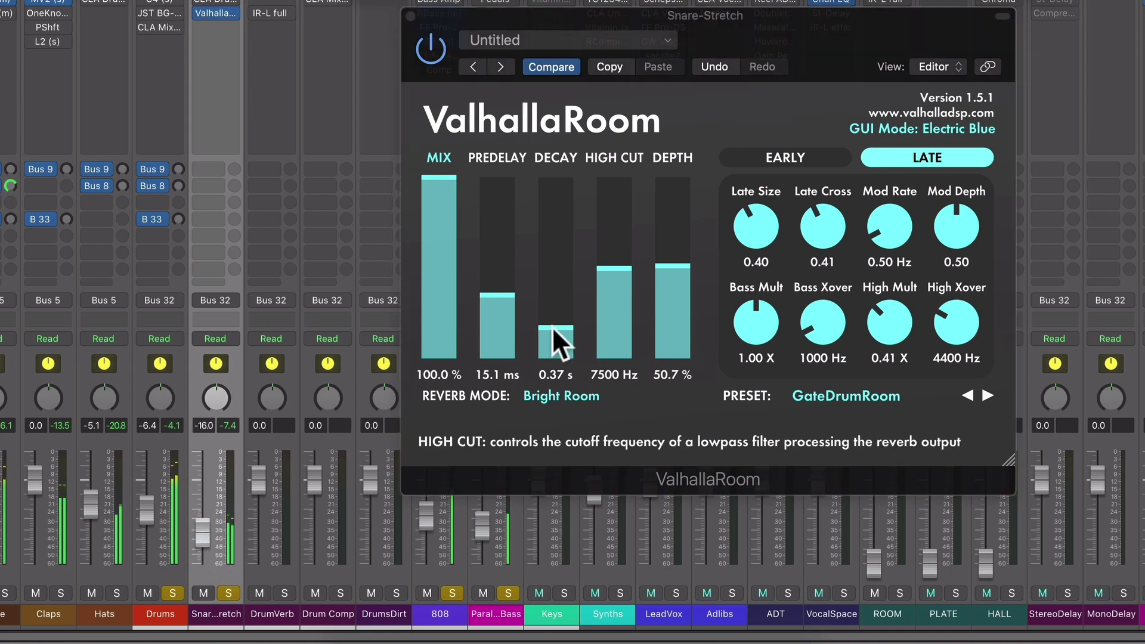
Step: Change ValhallaRoom's reverb mode to Dark Chamber and lower the Snare-Stretch fader to -17.6 dB
{"action": "left_click", "coordinate": [563, 395]}
{"action": "left_click", "coordinate": [598, 257]}
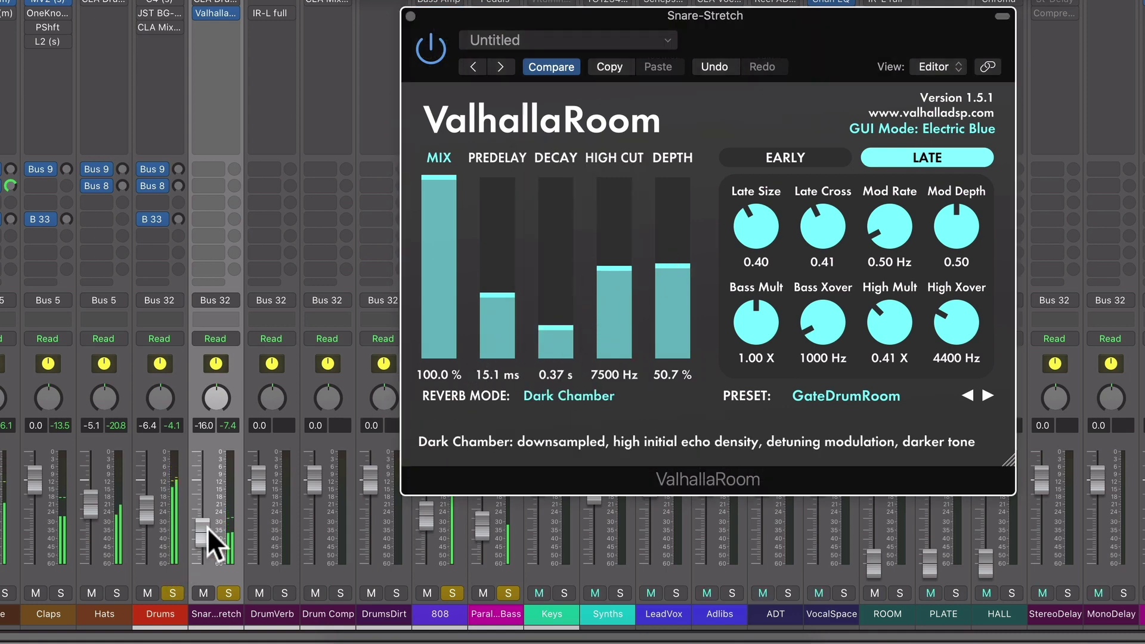
{"action": "mouse_move", "coordinate": [207, 527]}
{"action": "left_mouse_down"}
{"action": "mouse_move", "coordinate": [206, 552]}
{"action": "mouse_move", "coordinate": [206, 534]}
{"action": "left_mouse_up"}
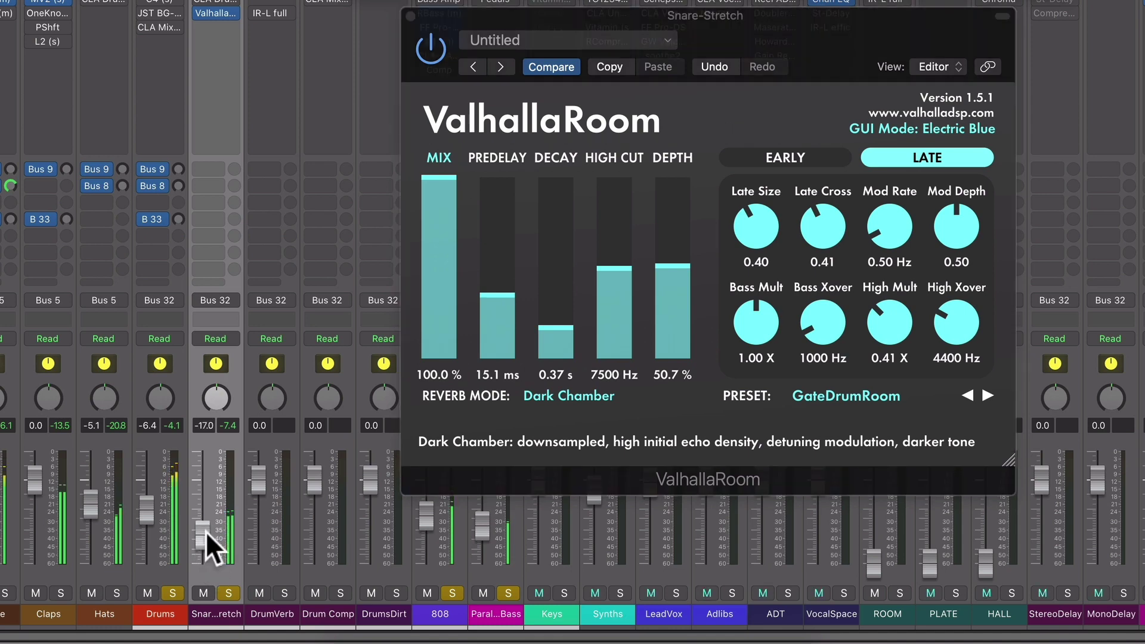
{"action": "left_click", "coordinate": [221, 24]}
{"action": "mouse_move", "coordinate": [234, 87]}
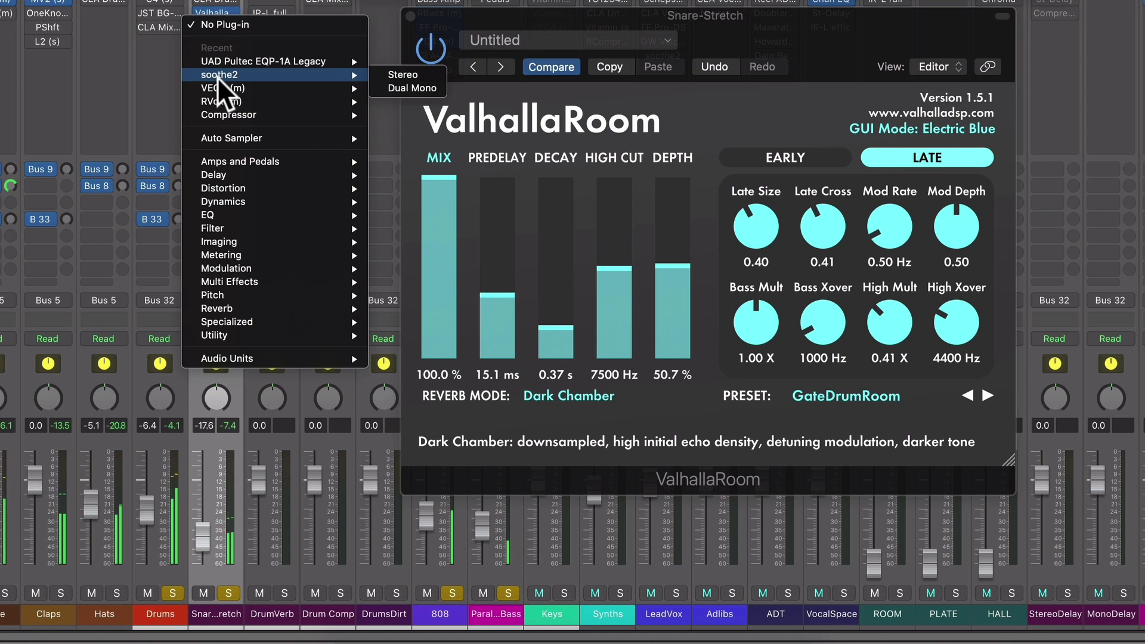
{"action": "left_click", "coordinate": [173, 73]}
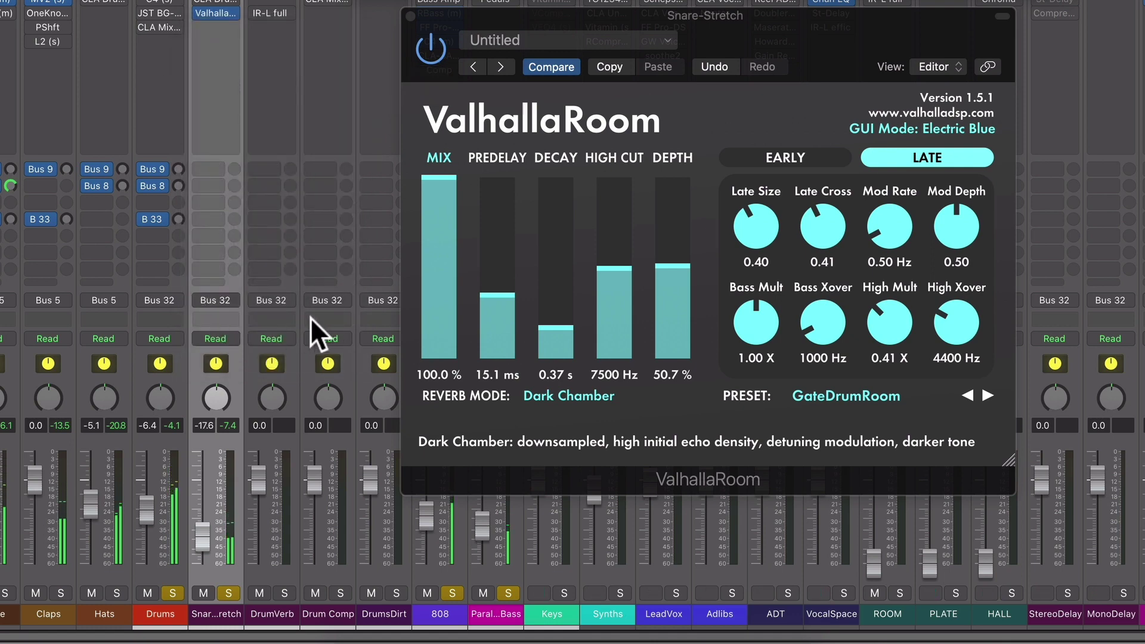
Step: Try ValhallaRoom's depth at 97.7 % and 0.0 % with the high cut set to 5800 Hz
{"action": "left_click_drag", "start_coordinate": [671, 239], "coordinate": [674, 179]}
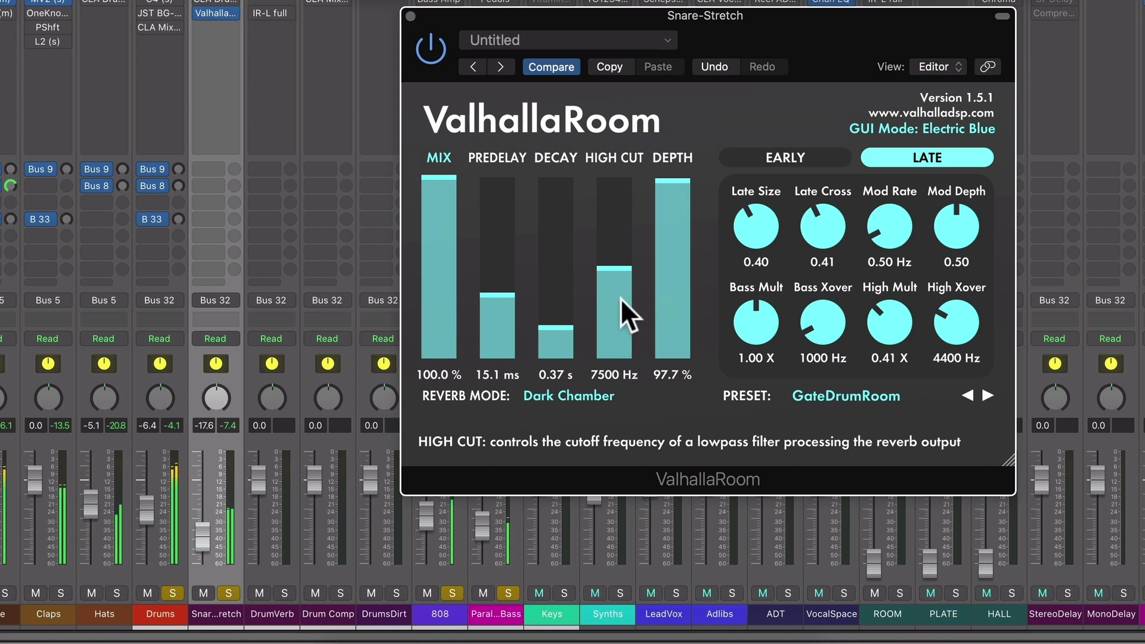
{"action": "left_click_drag", "start_coordinate": [620, 298], "coordinate": [621, 286]}
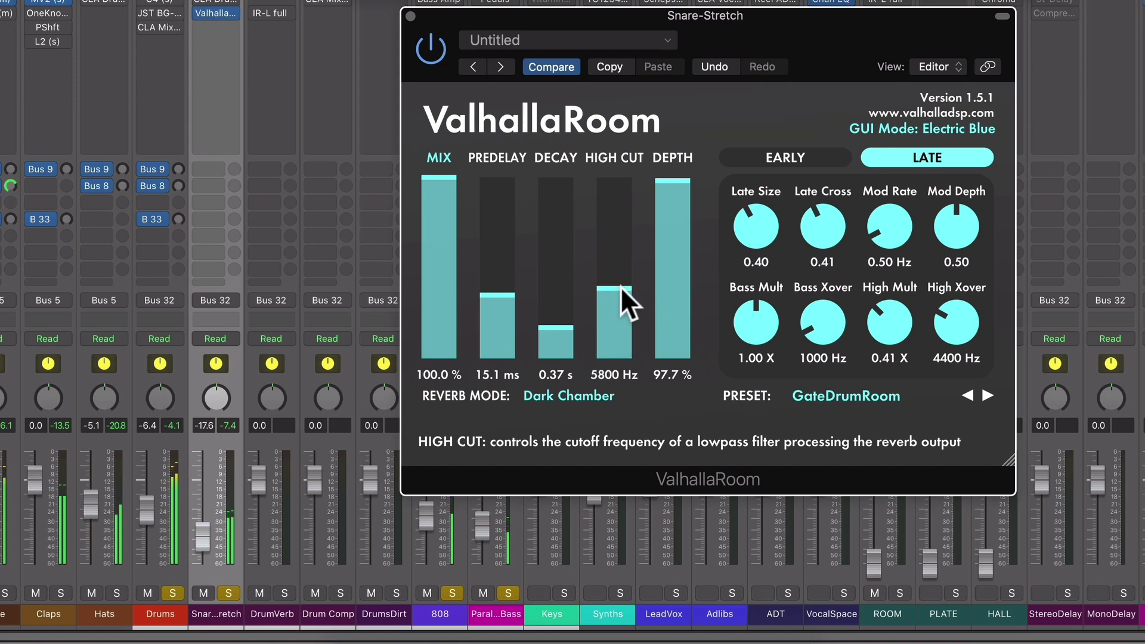
{"action": "left_click_drag", "start_coordinate": [663, 174], "coordinate": [674, 368]}
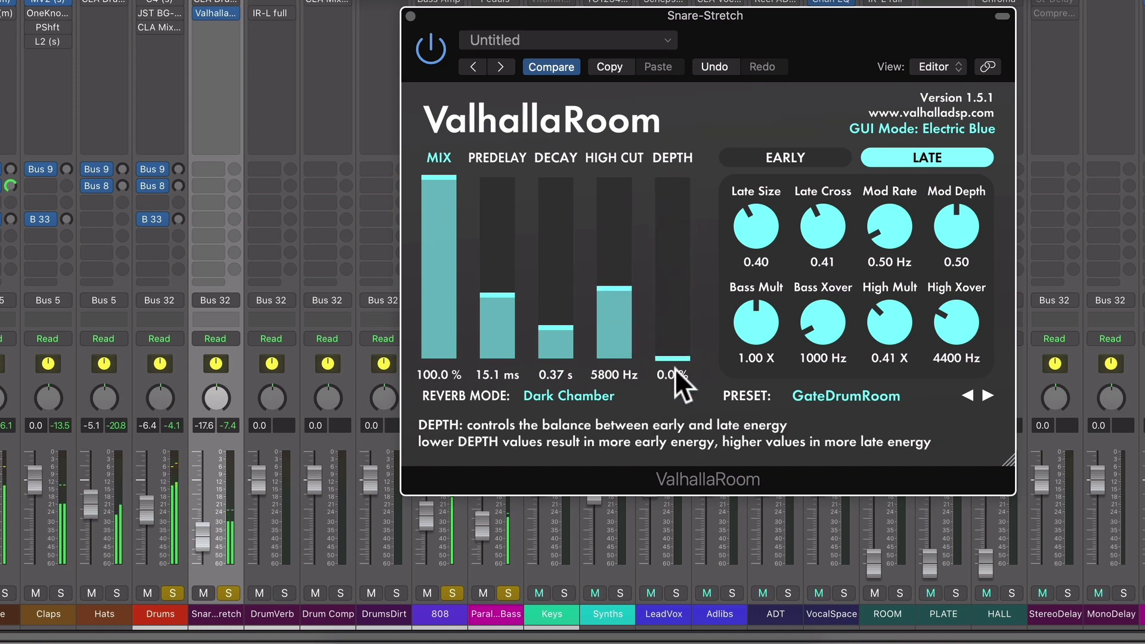
Step: Load the A_Plate preset from the Plates category in ValhallaRoom
{"action": "left_click", "coordinate": [883, 399]}
{"action": "mouse_move", "coordinate": [918, 228]}
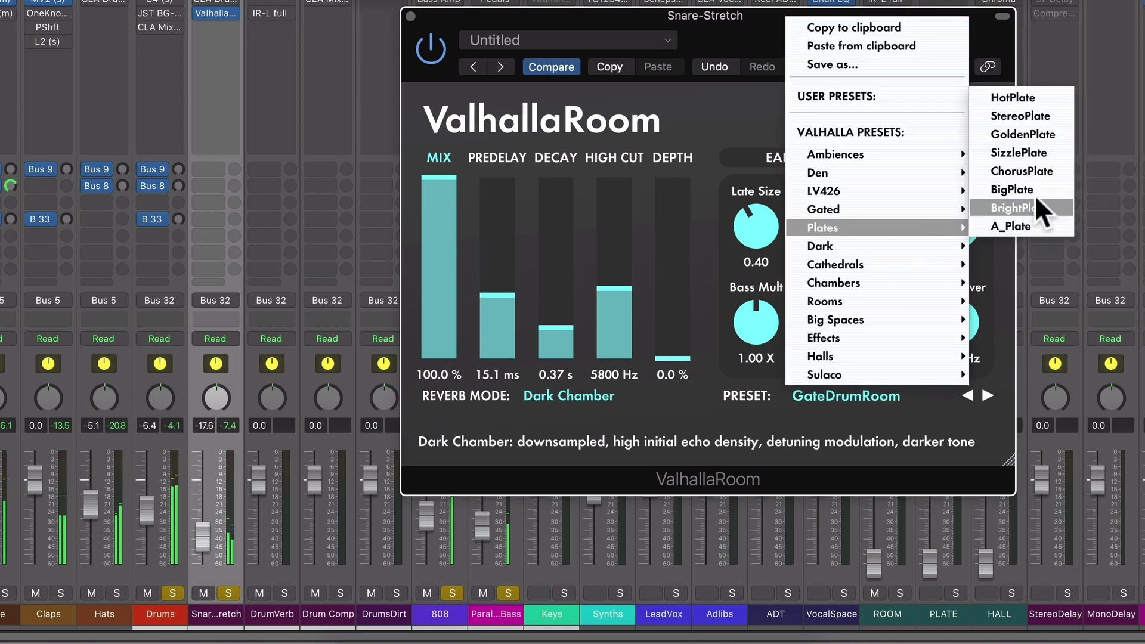
{"action": "left_click", "coordinate": [1035, 227]}
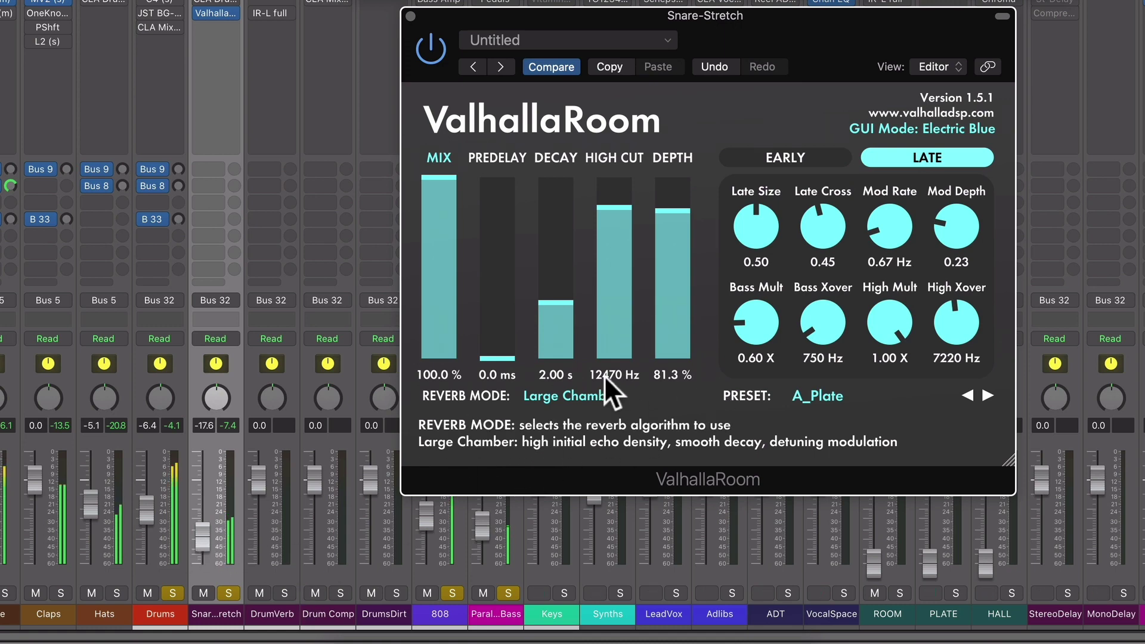
Step: Audition the plate reverb with decay times of 0.40 s and 1.19 s and depths of 47.5 %, 64.1 % and 40.1 %
{"action": "left_click_drag", "start_coordinate": [563, 324], "coordinate": [563, 325]}
{"action": "left_click_drag", "start_coordinate": [674, 276], "coordinate": [675, 269]}
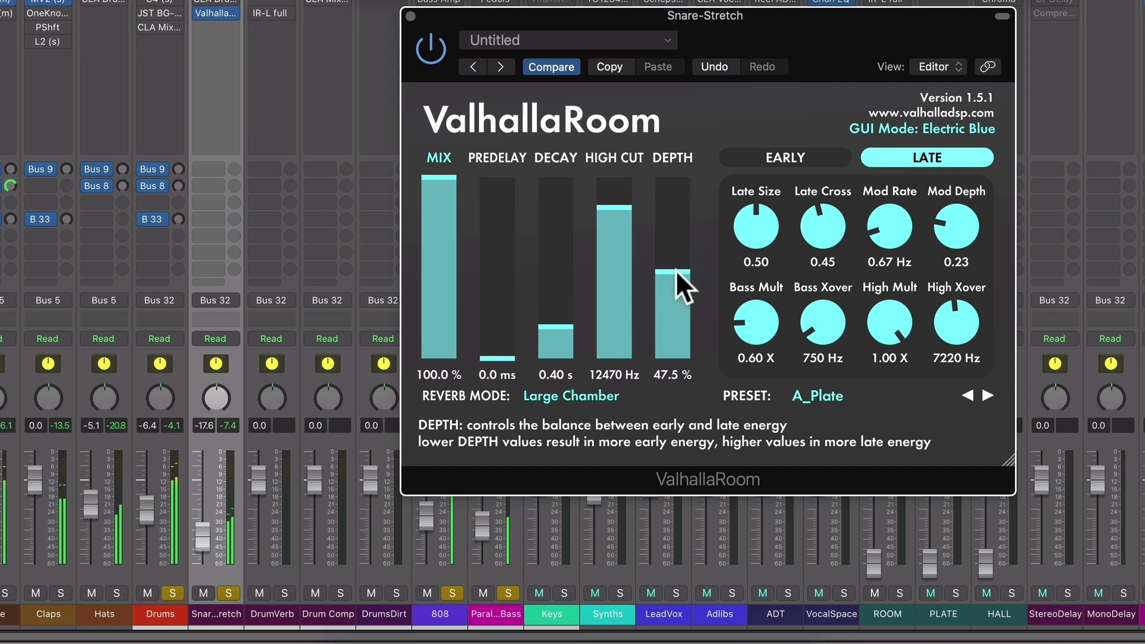
{"action": "left_click_drag", "start_coordinate": [567, 324], "coordinate": [572, 316]}
{"action": "left_click_drag", "start_coordinate": [679, 269], "coordinate": [681, 242]}
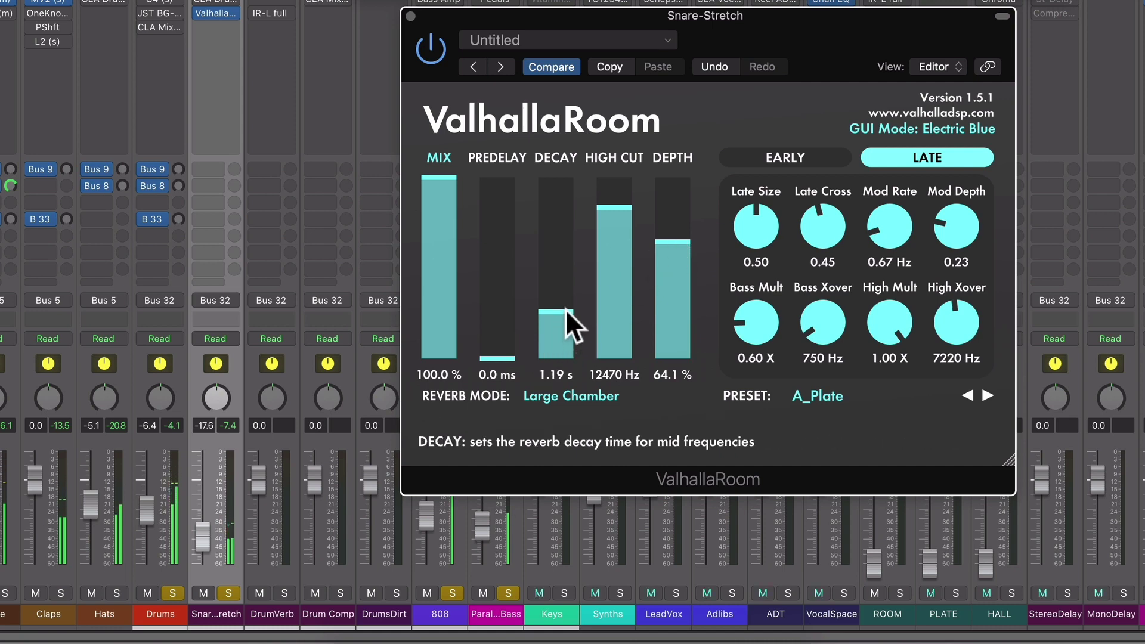
{"action": "left_click", "coordinate": [656, 284]}
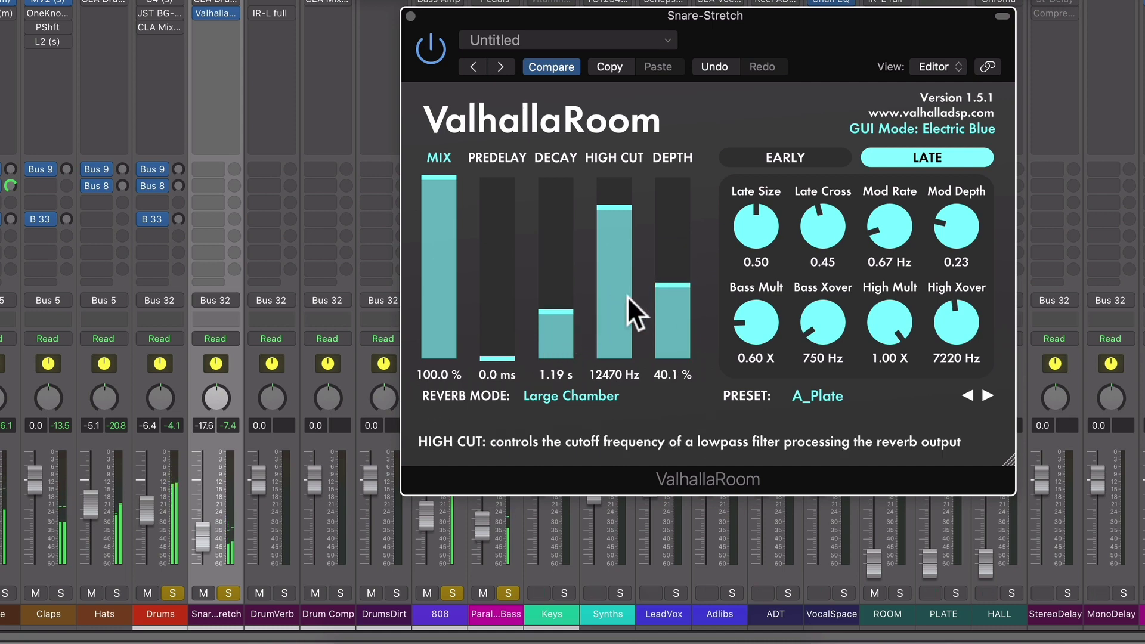
Step: Set ValhallaRoom's decay to 0.67 s, the high cut to 10810 Hz and the depth to 69.6 %
{"action": "left_click", "coordinate": [567, 321]}
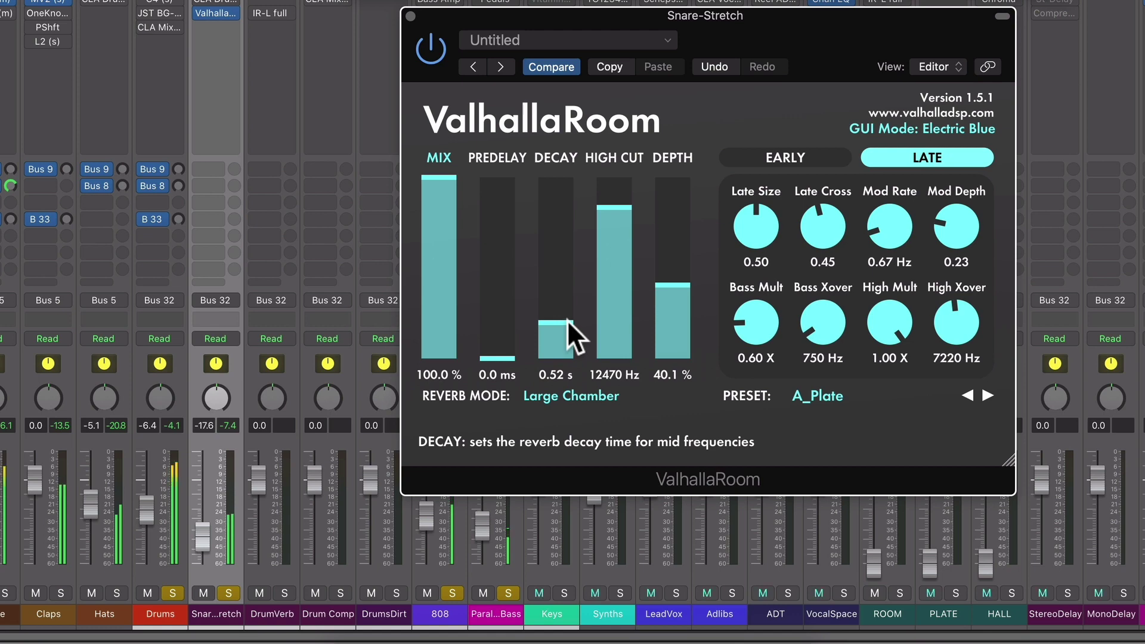
{"action": "left_click", "coordinate": [567, 319]}
{"action": "left_click_drag", "start_coordinate": [674, 279], "coordinate": [691, 150]}
{"action": "left_click_drag", "start_coordinate": [618, 219], "coordinate": [618, 226]}
{"action": "left_click", "coordinate": [675, 232]}
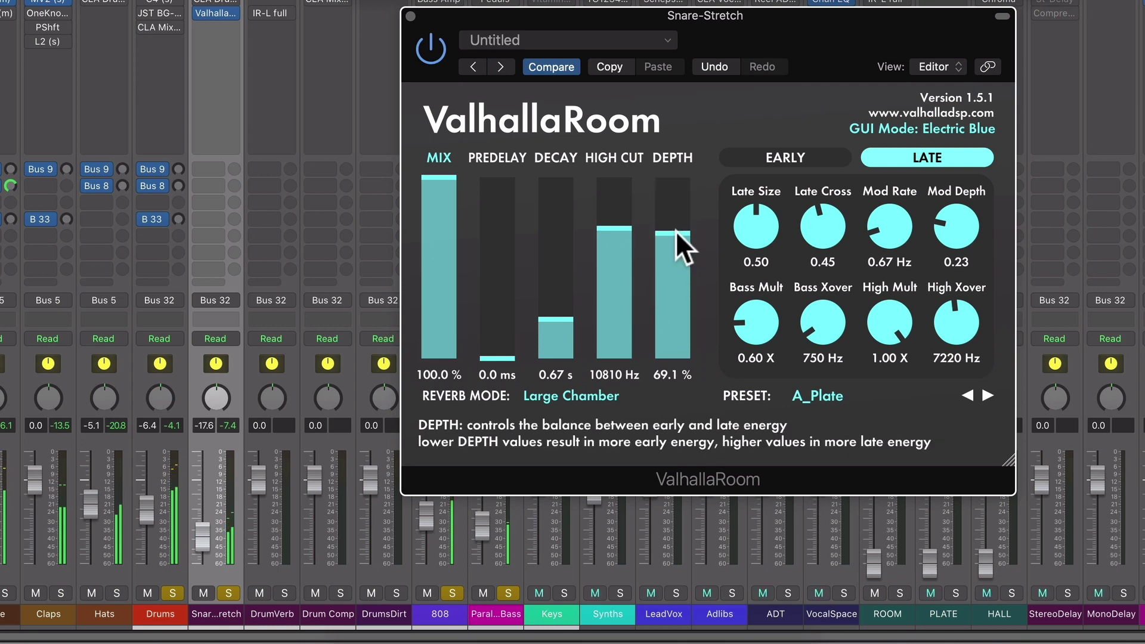
{"action": "left_click", "coordinate": [675, 230]}
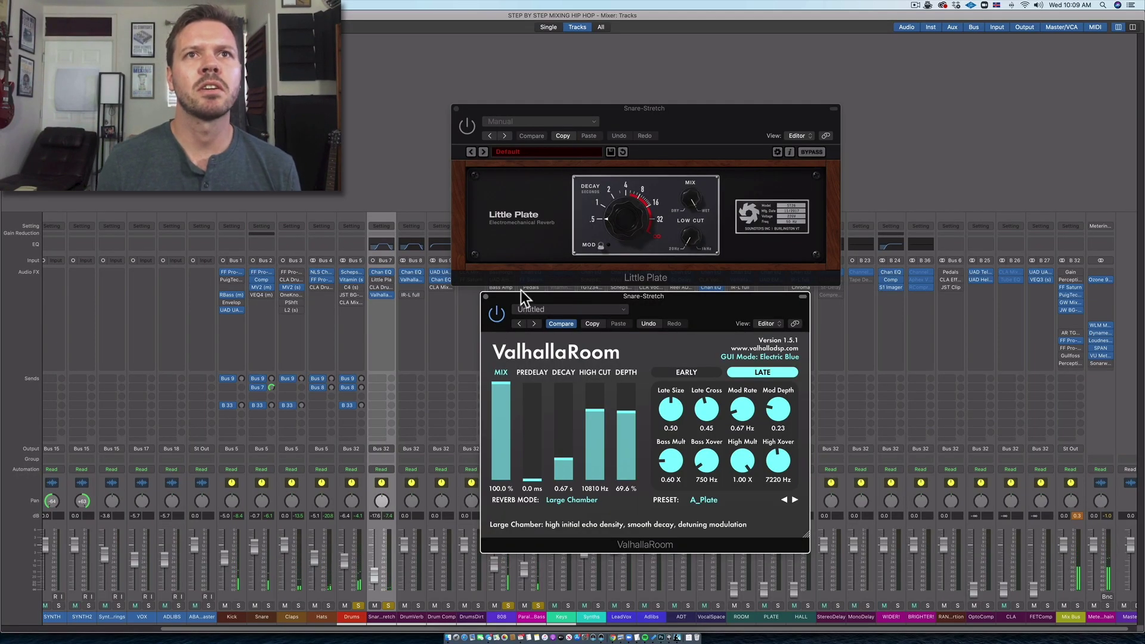
Step: Close the Little Plate and ValhallaRoom windows of the Snare-Stretch channel
{"action": "left_click", "coordinate": [455, 109]}
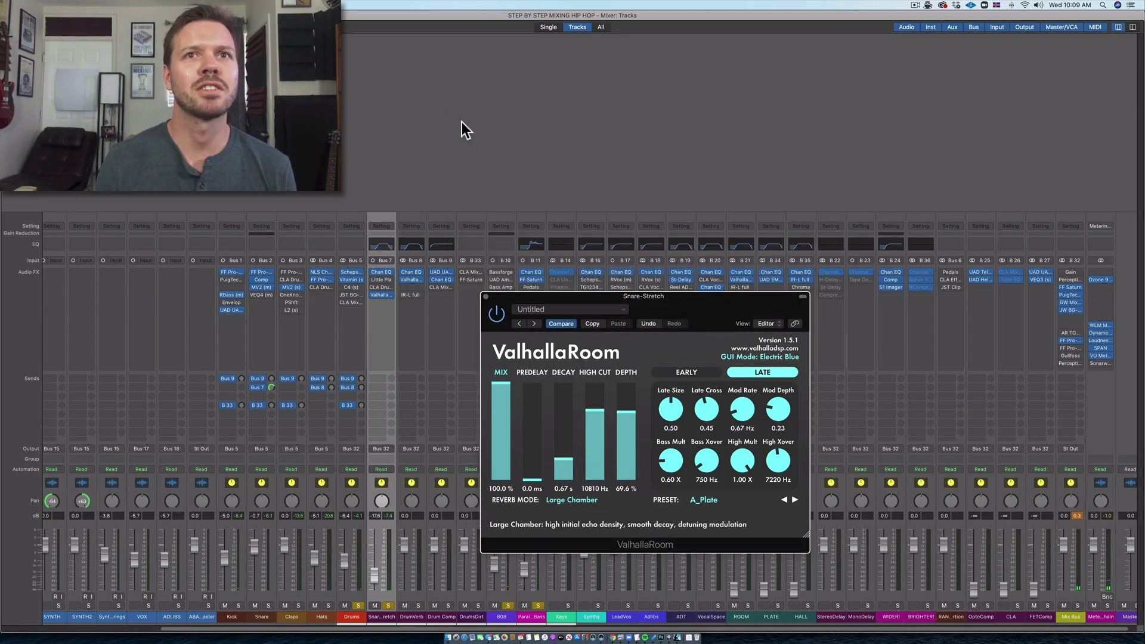
{"action": "left_click_drag", "start_coordinate": [697, 318], "coordinate": [880, 280]}
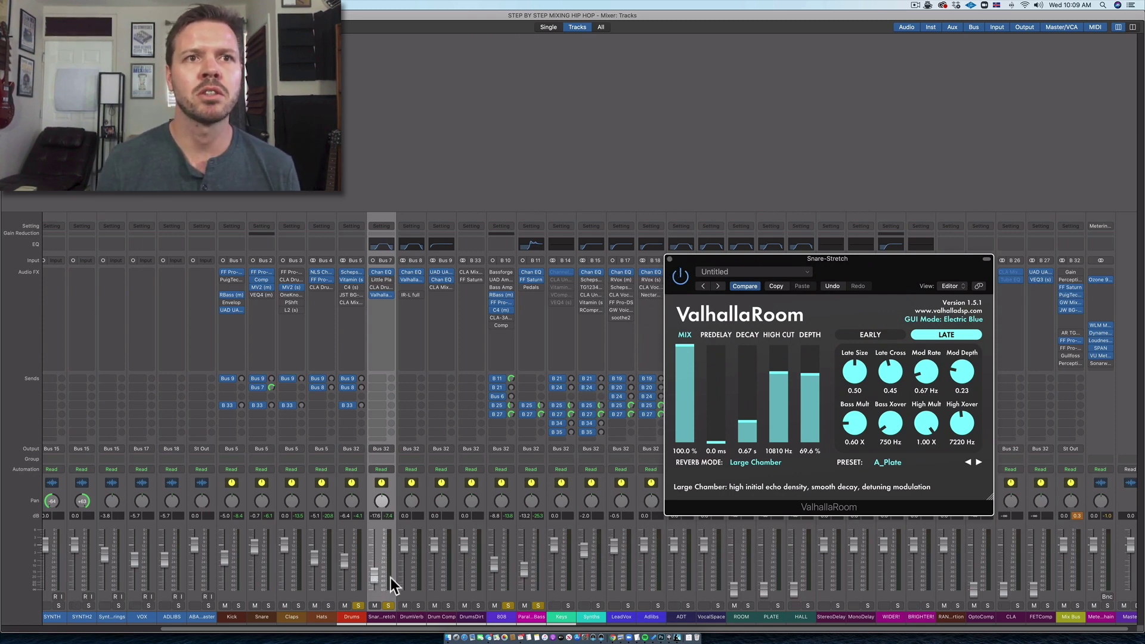
{"action": "left_click", "coordinate": [670, 259]}
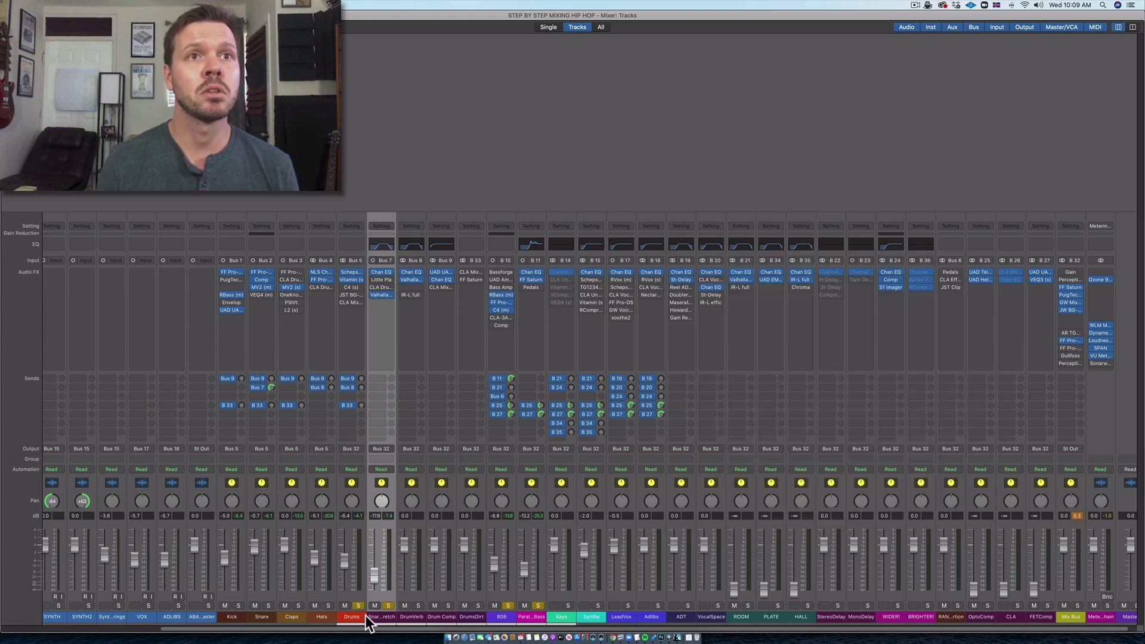
Step: Turn up the Drums channel's Bus 9 send to Drum Comp and lower the Drum Comp fader to about -41 dB
{"action": "left_click", "coordinate": [344, 379]}
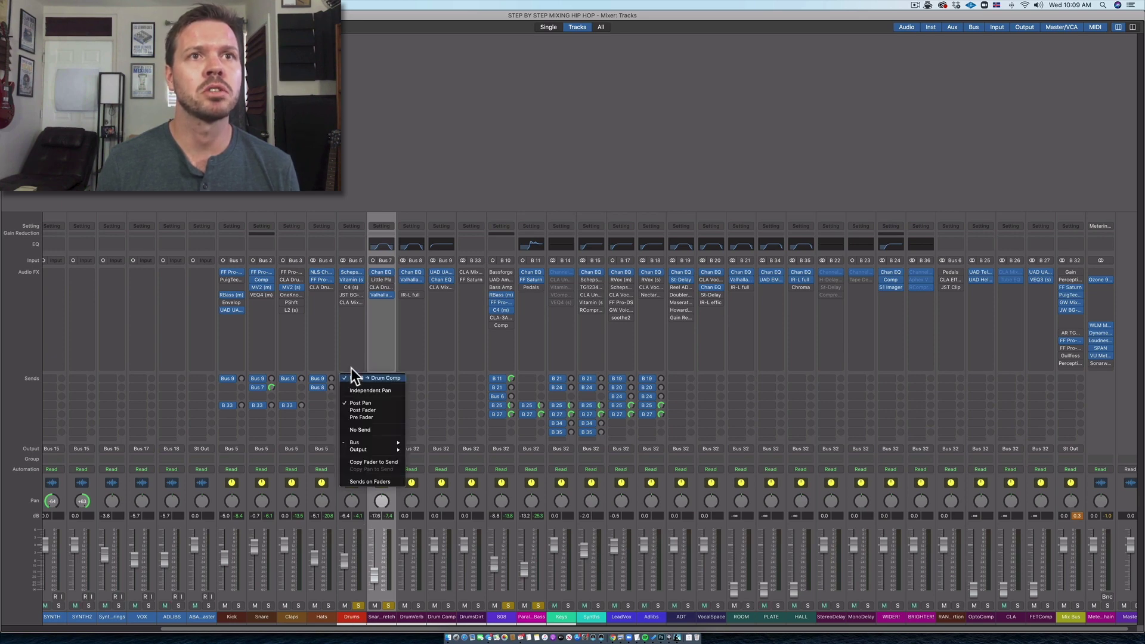
{"action": "left_click", "coordinate": [356, 383]}
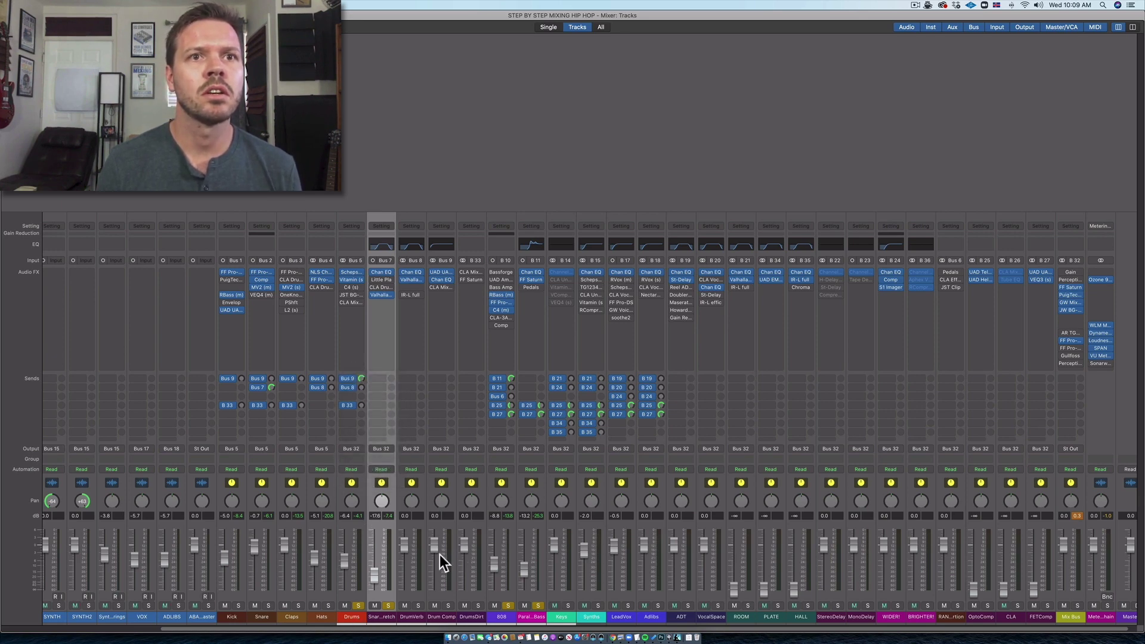
{"action": "left_click_drag", "start_coordinate": [436, 549], "coordinate": [437, 589]}
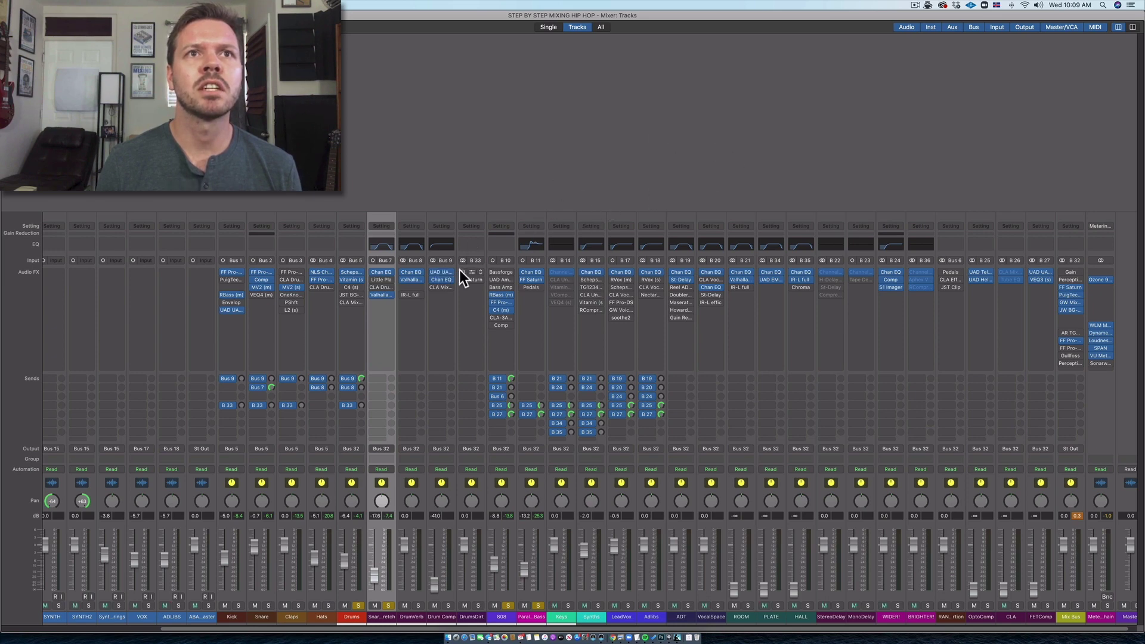
Step: Raise the Drum Comp 1176LN's input to about 12, adjust its attack and release, and bring the channel fader up to -5.9 dB
{"action": "left_click", "coordinate": [444, 279]}
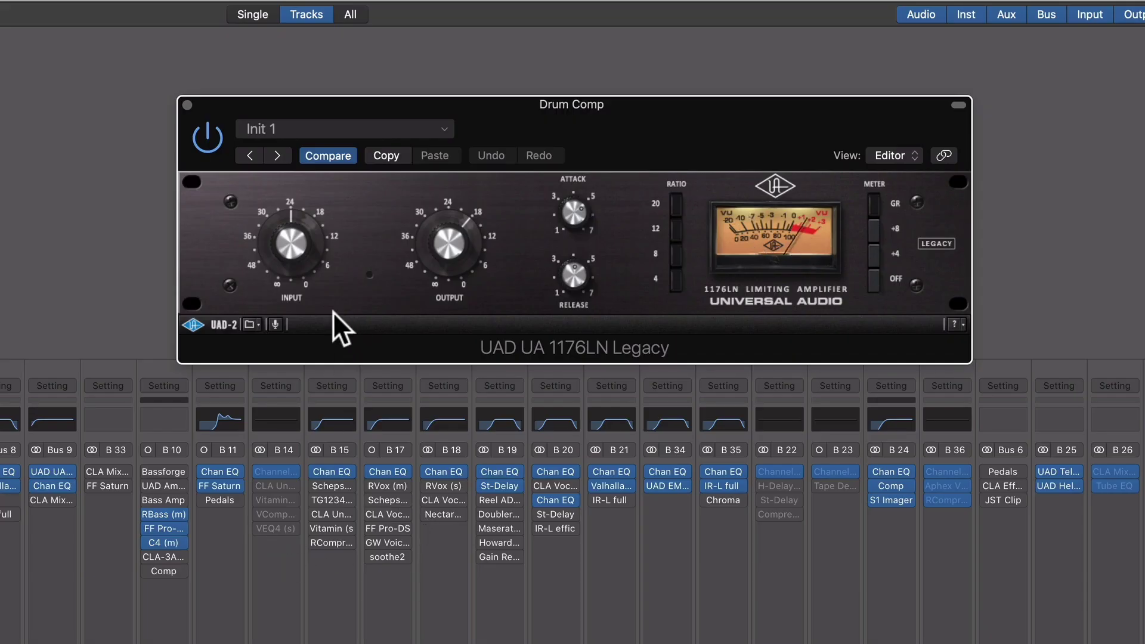
{"action": "left_click_drag", "start_coordinate": [296, 260], "coordinate": [295, 230]}
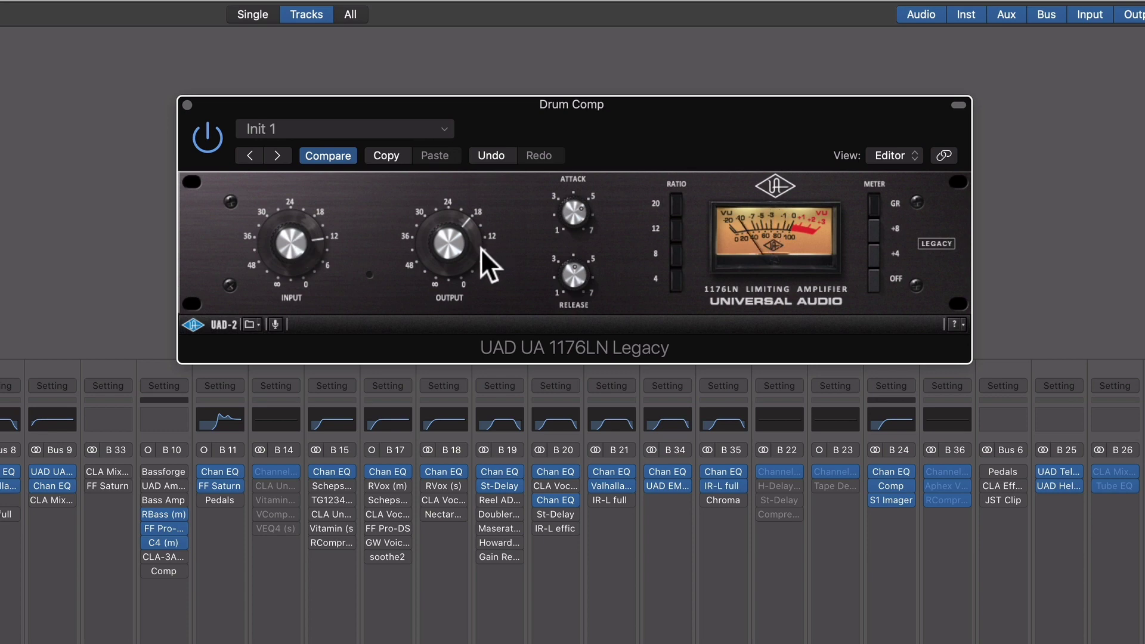
{"action": "left_click_drag", "start_coordinate": [567, 202], "coordinate": [552, 199]}
{"action": "left_click_drag", "start_coordinate": [577, 278], "coordinate": [593, 375]}
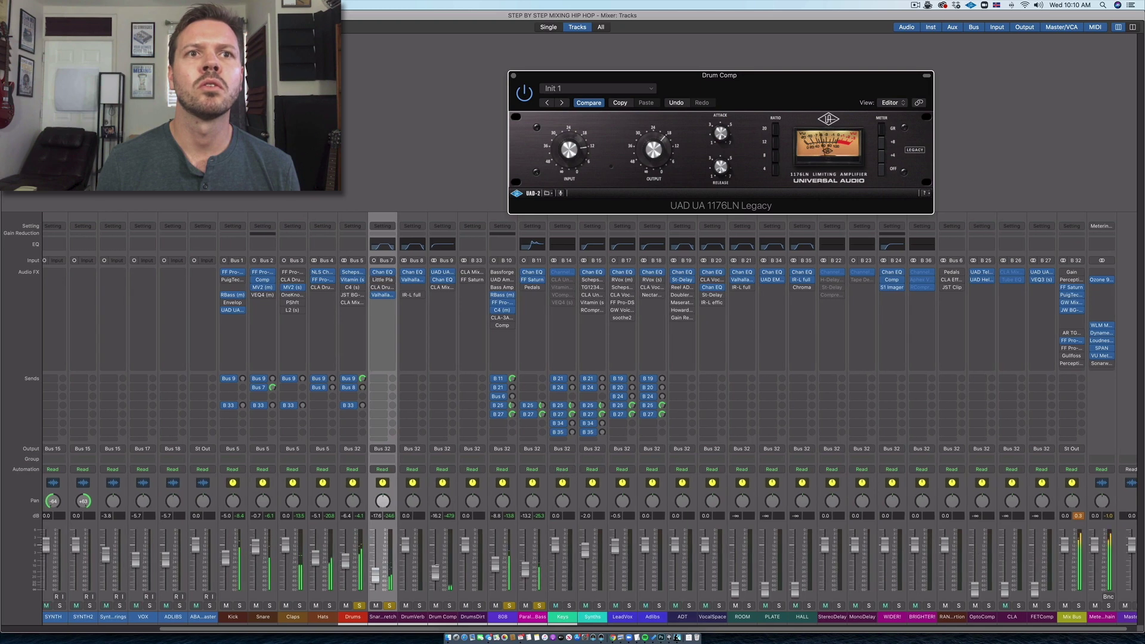
{"action": "left_click_drag", "start_coordinate": [436, 573], "coordinate": [437, 564]}
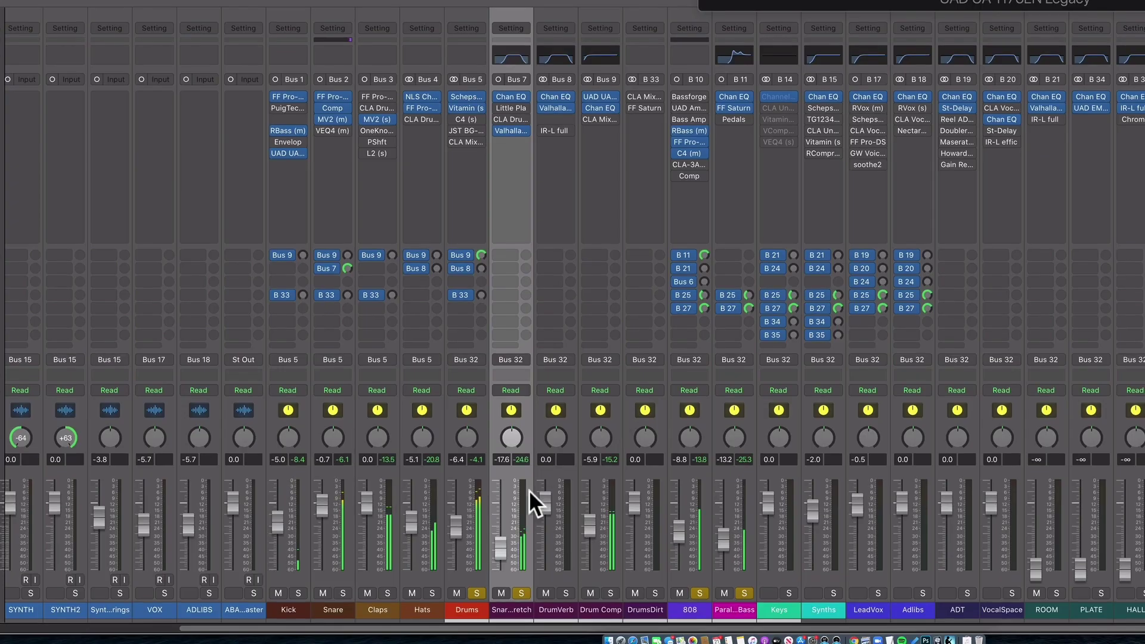
Step: Adjust the Snare channel's Bus 7 send to about -6.5 dB and close the Drum Comp compressor window
{"action": "mouse_move", "coordinate": [352, 273]}
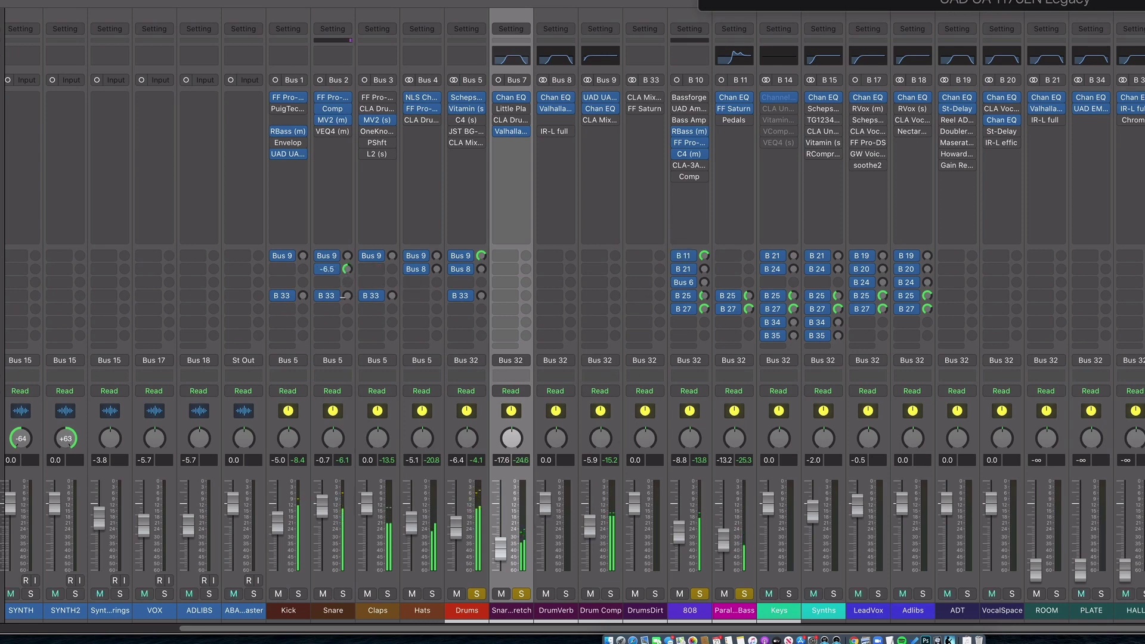
{"action": "left_click_drag", "start_coordinate": [348, 266], "coordinate": [349, 260]}
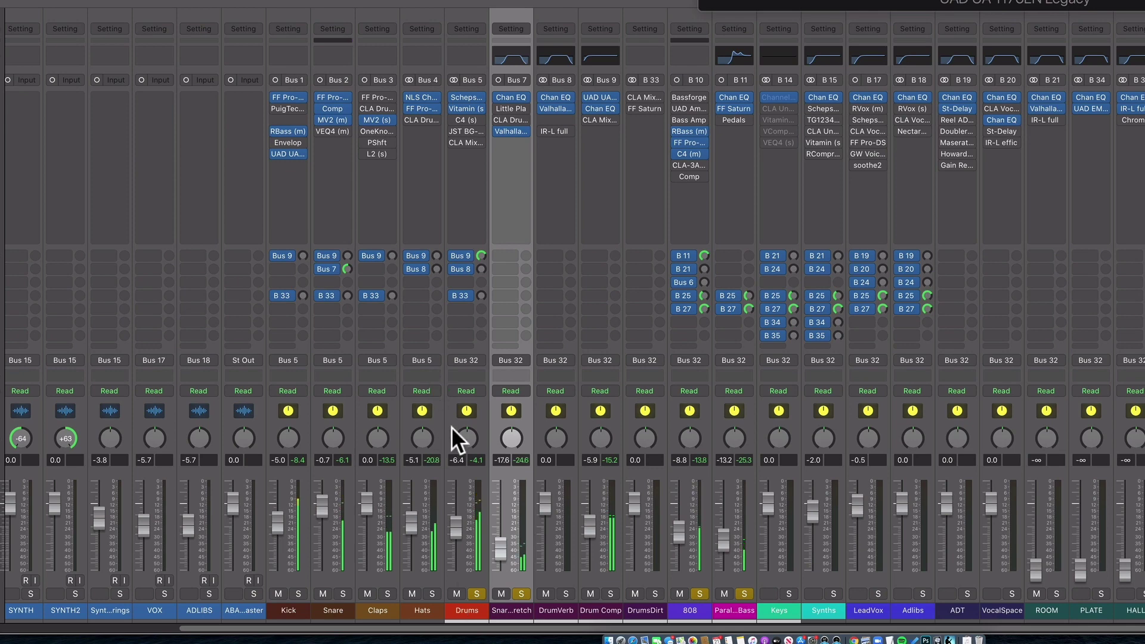
{"action": "scroll", "coordinate": [485, 413], "scroll_direction": "left", "scroll_amount": 6}
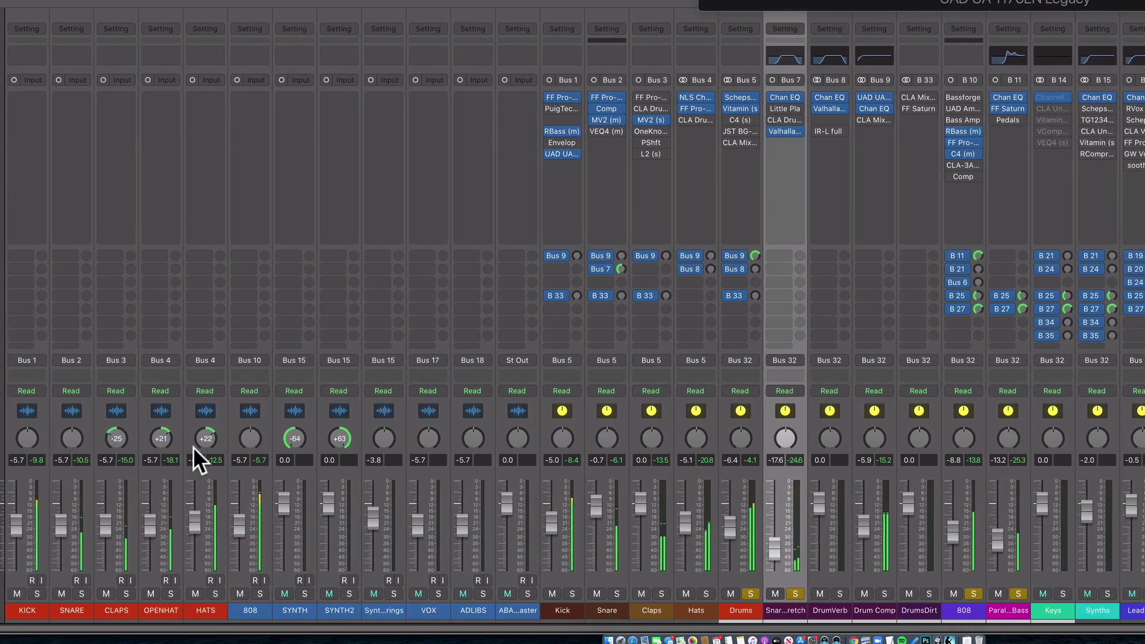
{"action": "left_click_drag", "start_coordinate": [196, 439], "coordinate": [166, 436]}
{"action": "scroll", "coordinate": [532, 480], "scroll_direction": "right", "scroll_amount": 1}
{"action": "scroll", "coordinate": [531, 480], "scroll_direction": "right", "scroll_amount": 5}
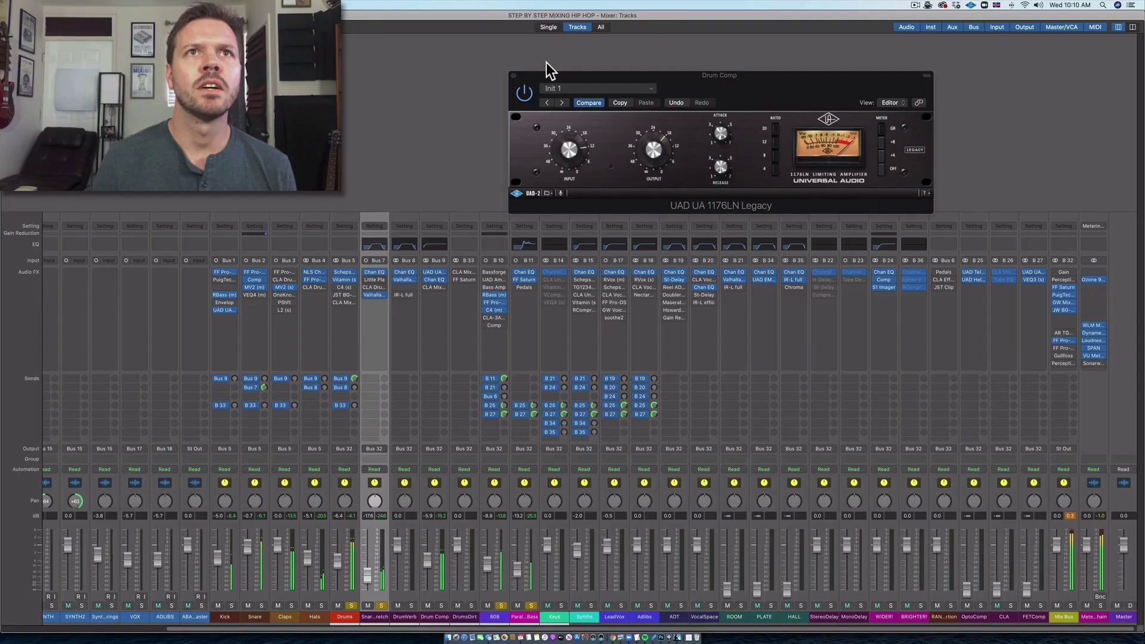
{"action": "left_click", "coordinate": [516, 79]}
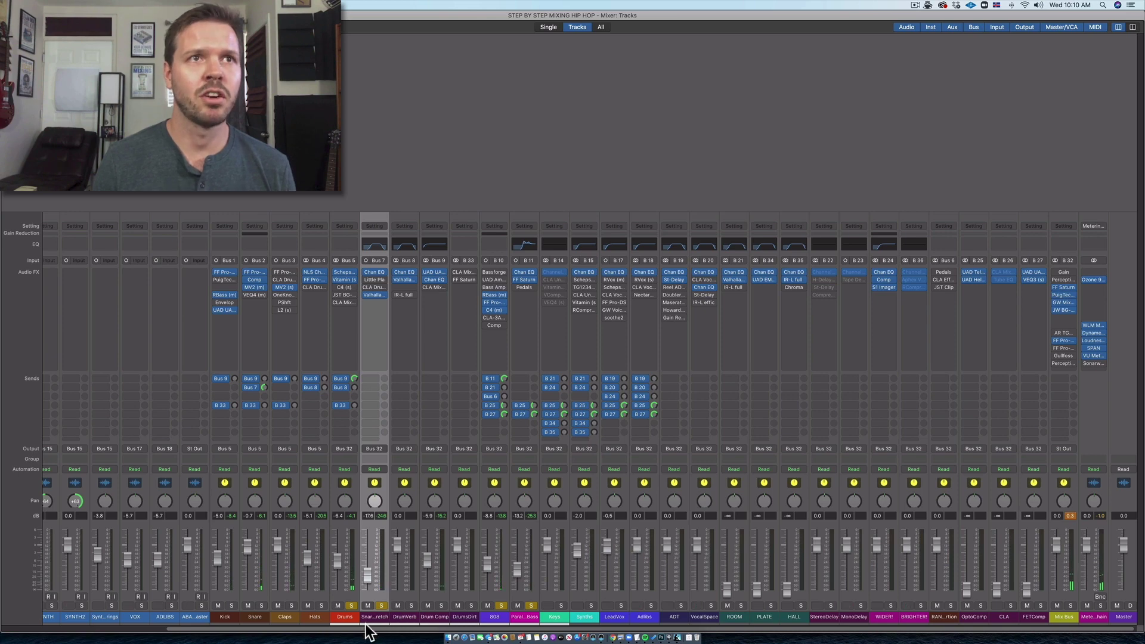
Step: Bypass the plug-ins on the Kick through Drums channels and mute the Snare-Stretch through DrumsDirt channels during playback
{"action": "left_click", "coordinate": [344, 617]}
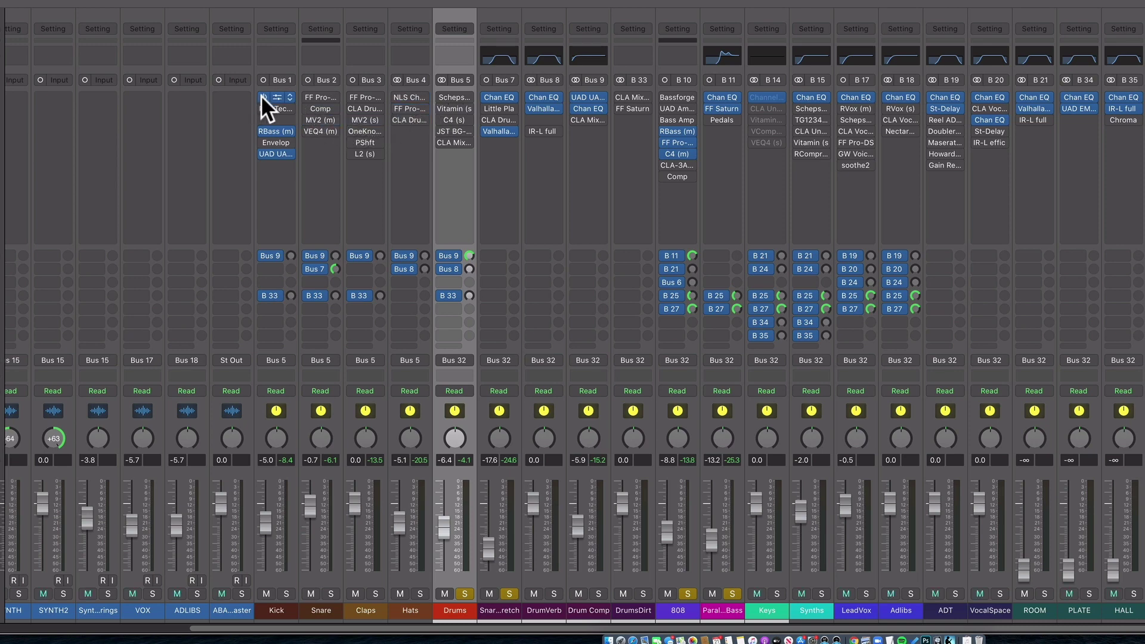
{"action": "left_click", "coordinate": [264, 154]}
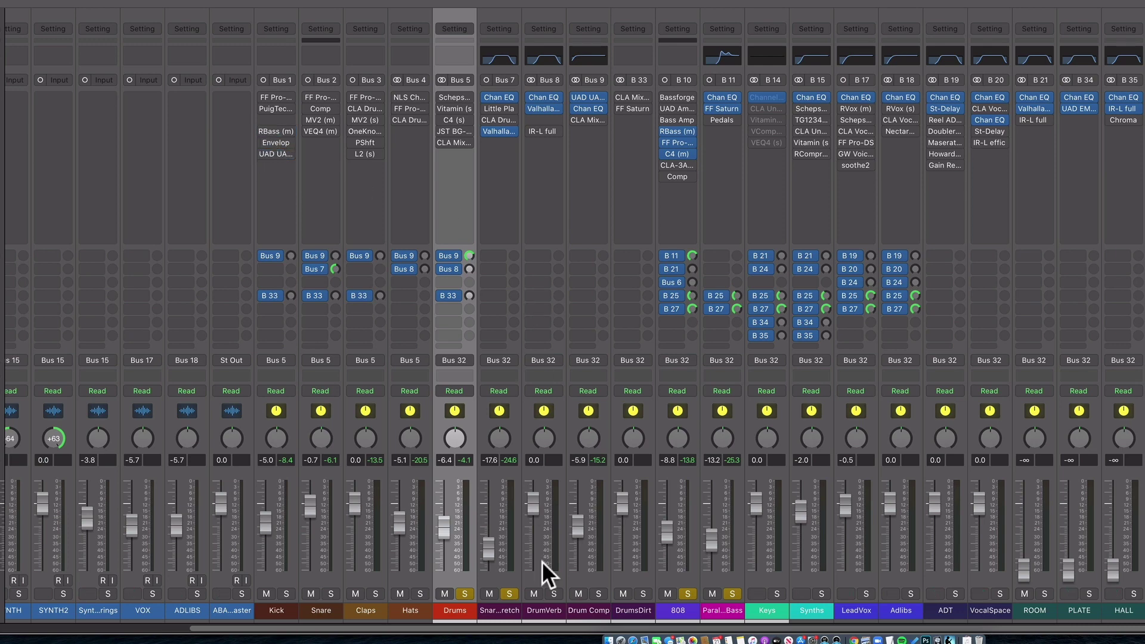
{"action": "key", "text": "space"}
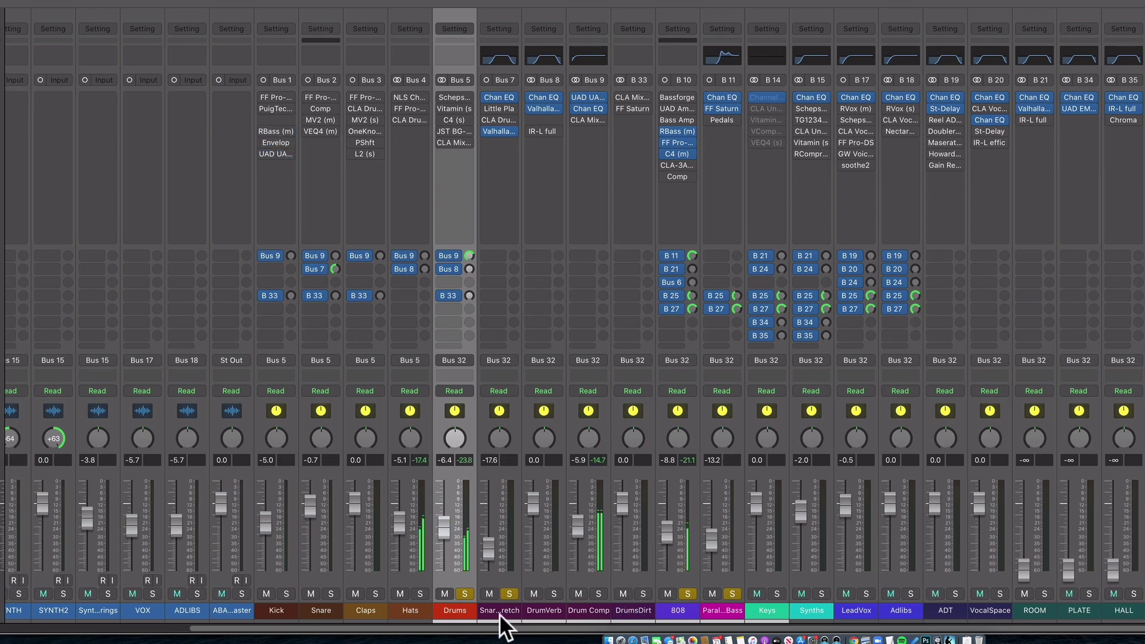
{"action": "left_click", "coordinate": [503, 607]}
{"action": "left_click", "coordinate": [614, 611], "text": "shift"}
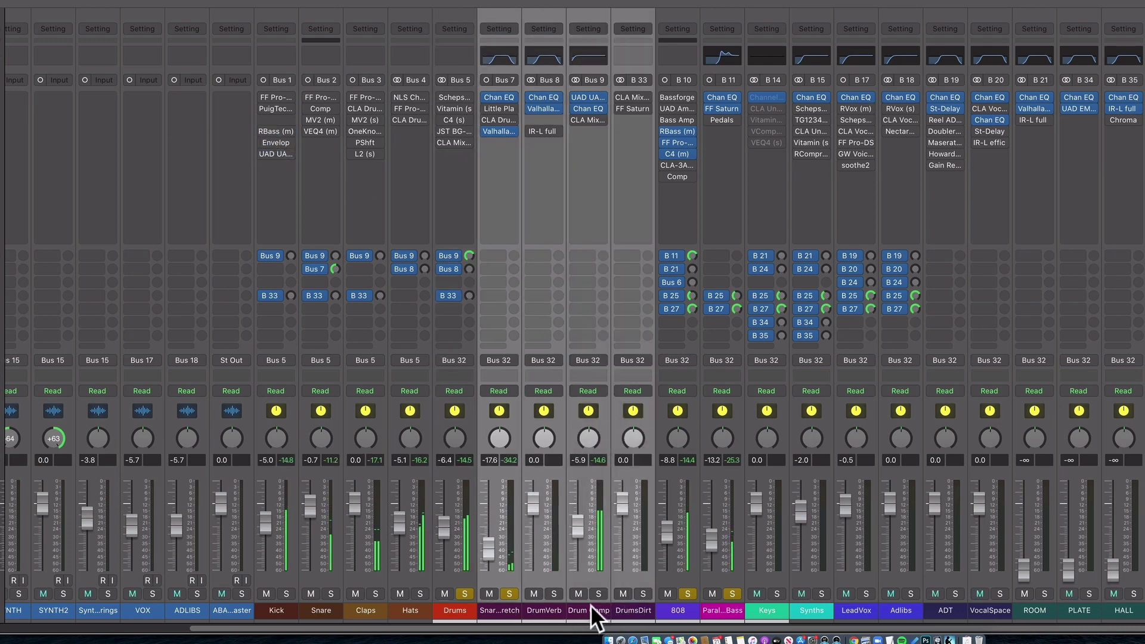
{"action": "left_click", "coordinate": [449, 617]}
Step: Re-enable the plug-ins on the Drums, Hats, Claps, Snare and Kick channels in turn and unmute the Snare-Stretch through DrumsDirt channels
{"action": "mouse_move", "coordinate": [448, 141]}
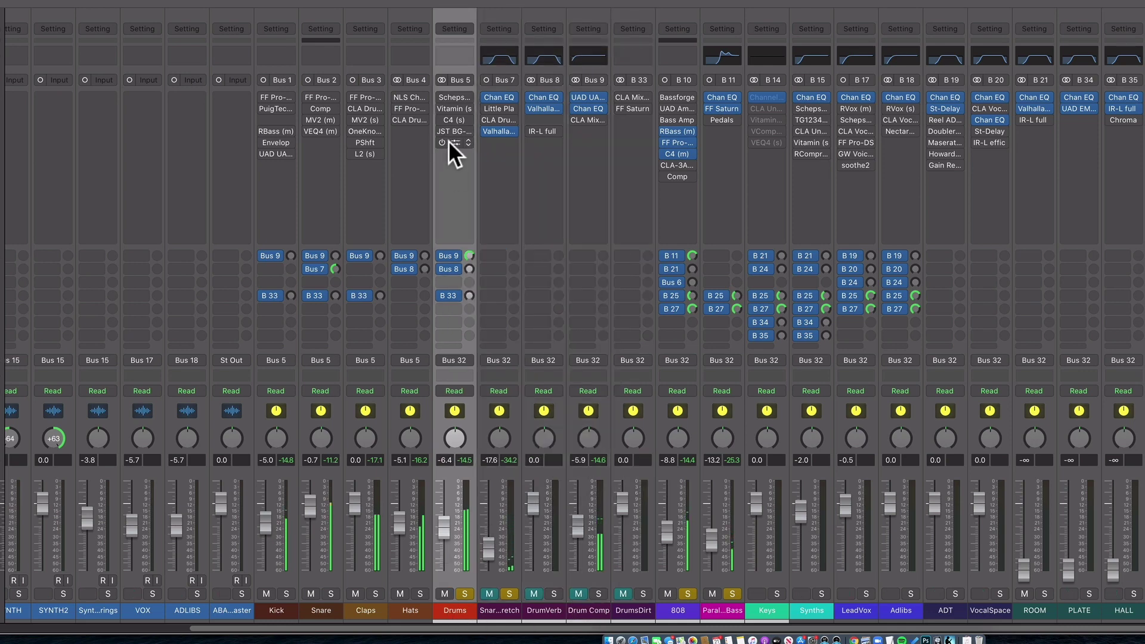
{"action": "left_click", "coordinate": [439, 96]}
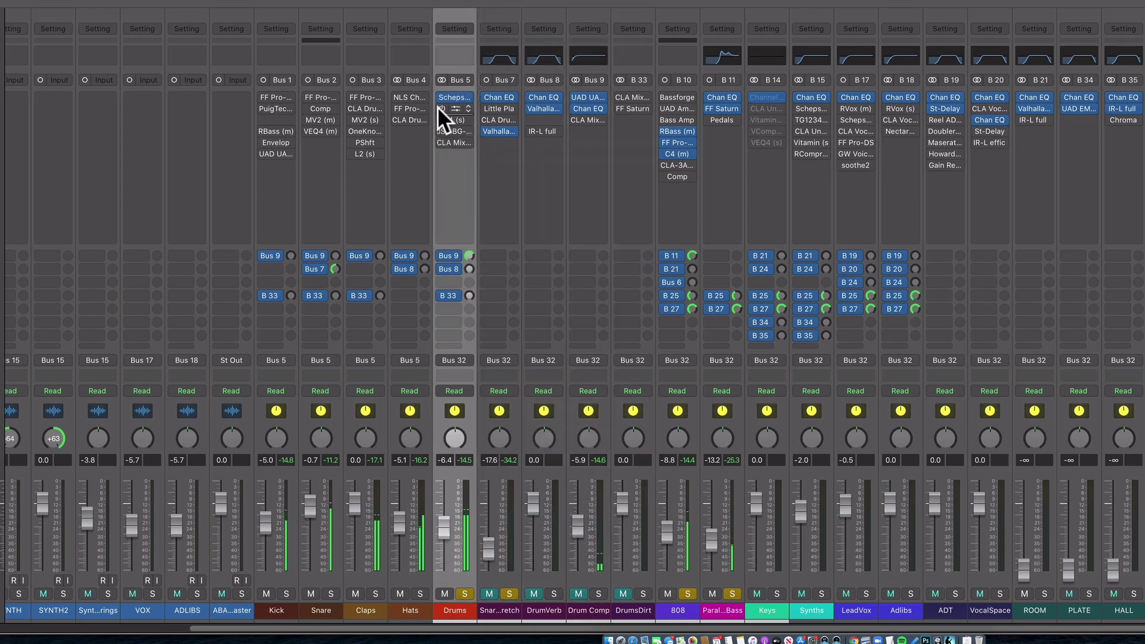
{"action": "left_click", "coordinate": [441, 108]}
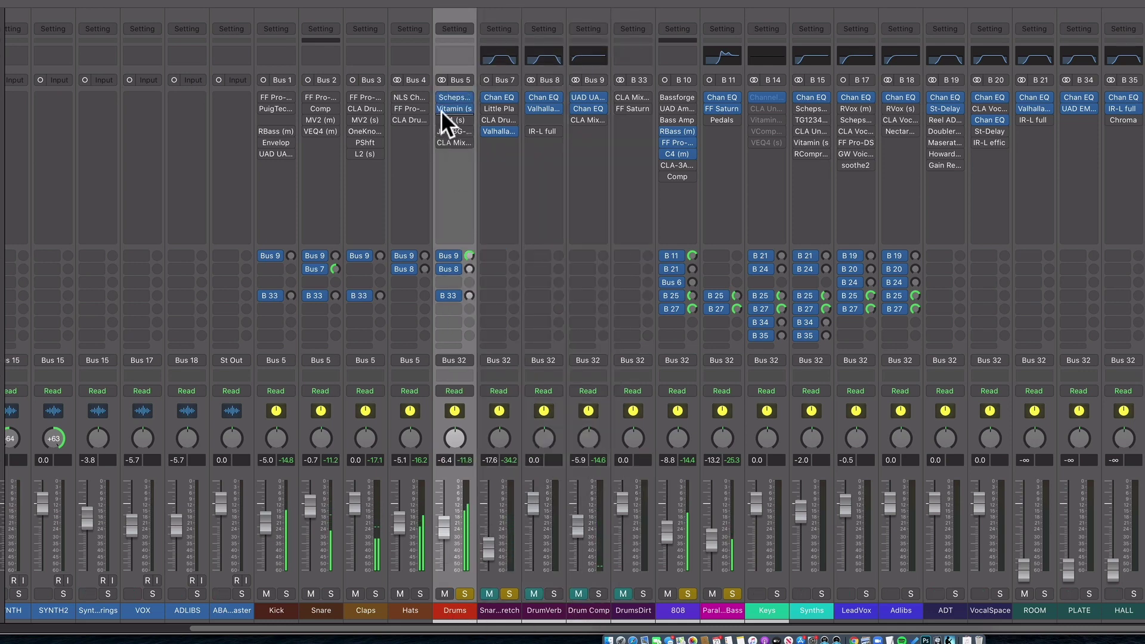
{"action": "left_click", "coordinate": [397, 109]}
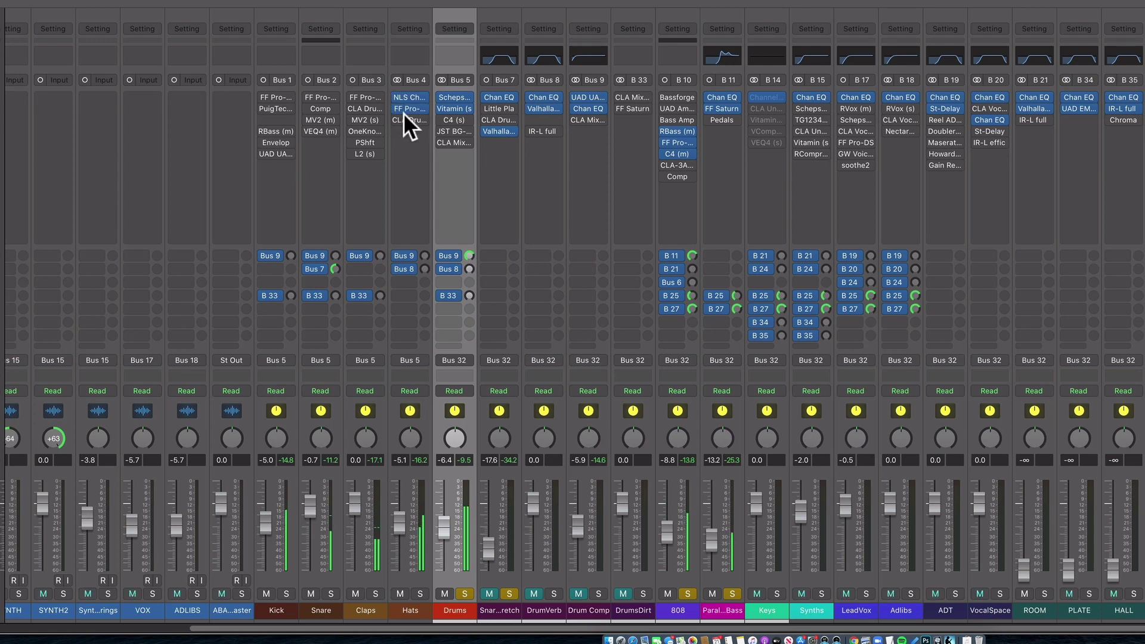
{"action": "left_click", "coordinate": [350, 119]}
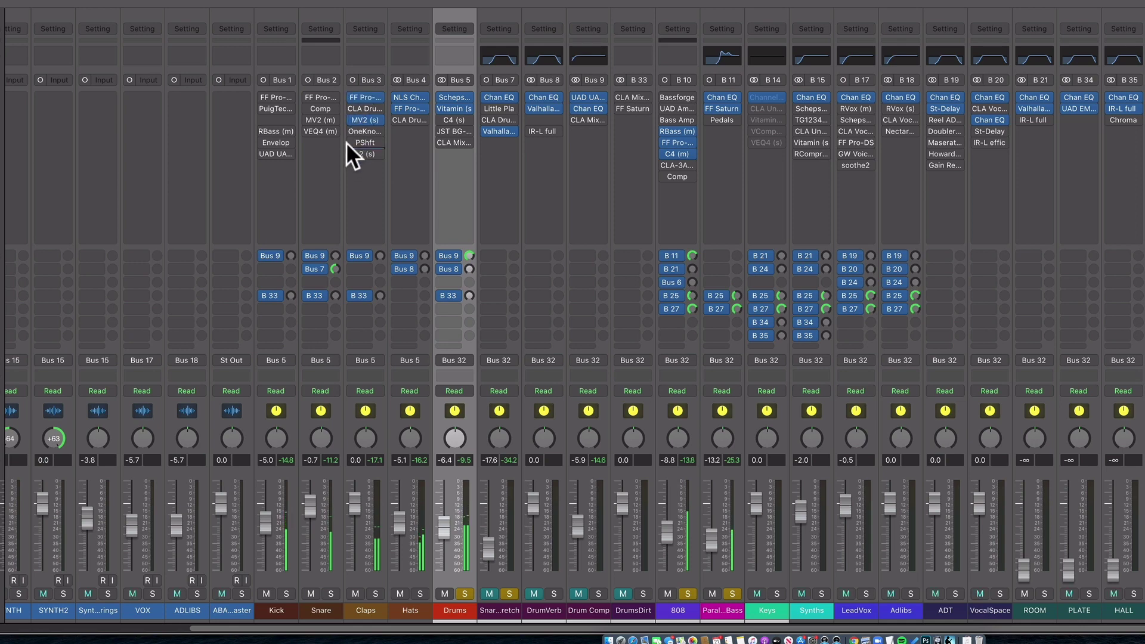
{"action": "left_click", "coordinate": [309, 107]}
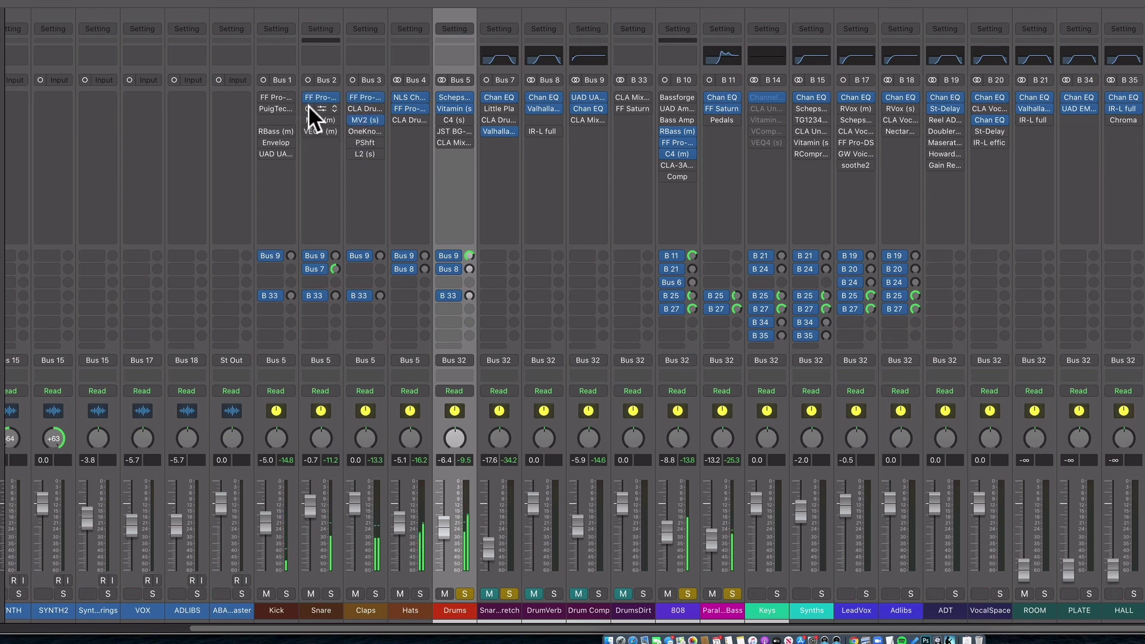
{"action": "left_click", "coordinate": [305, 117]}
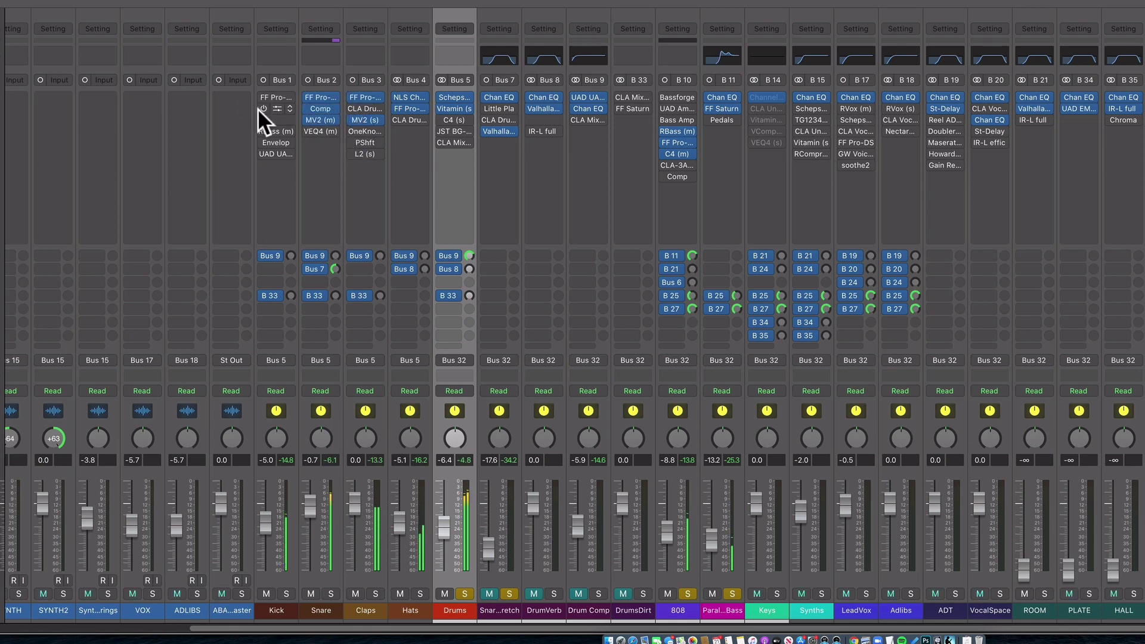
{"action": "left_click", "coordinate": [258, 127]}
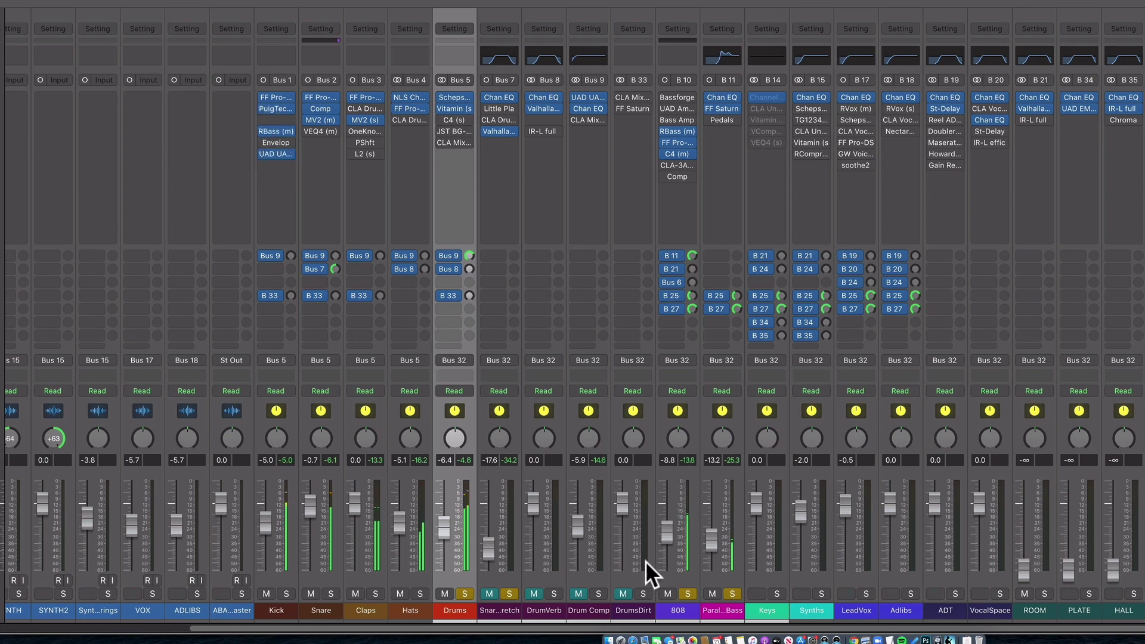
{"action": "left_click", "coordinate": [505, 607]}
{"action": "left_click", "coordinate": [624, 607], "text": "shift"}
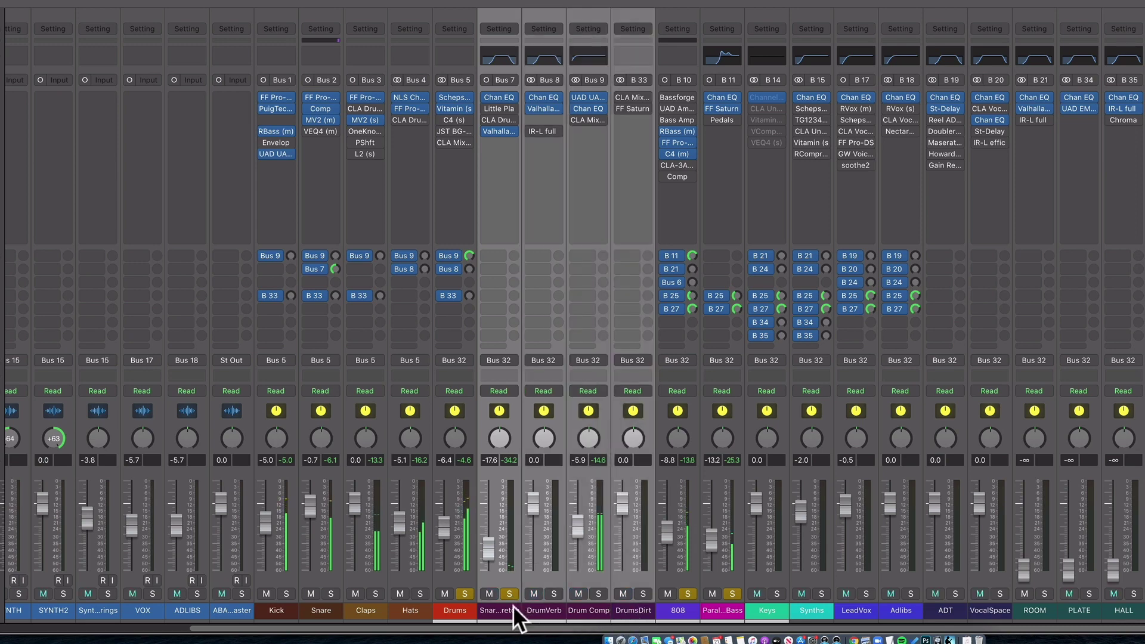
Step: Solo the DrumVerb, Drum Comp, DrumsDirt and Synths channels and lower the Synths fader to -3.8 dB
{"action": "left_click", "coordinate": [513, 606]}
{"action": "left_click", "coordinate": [539, 606]}
{"action": "left_click", "coordinate": [599, 594]}
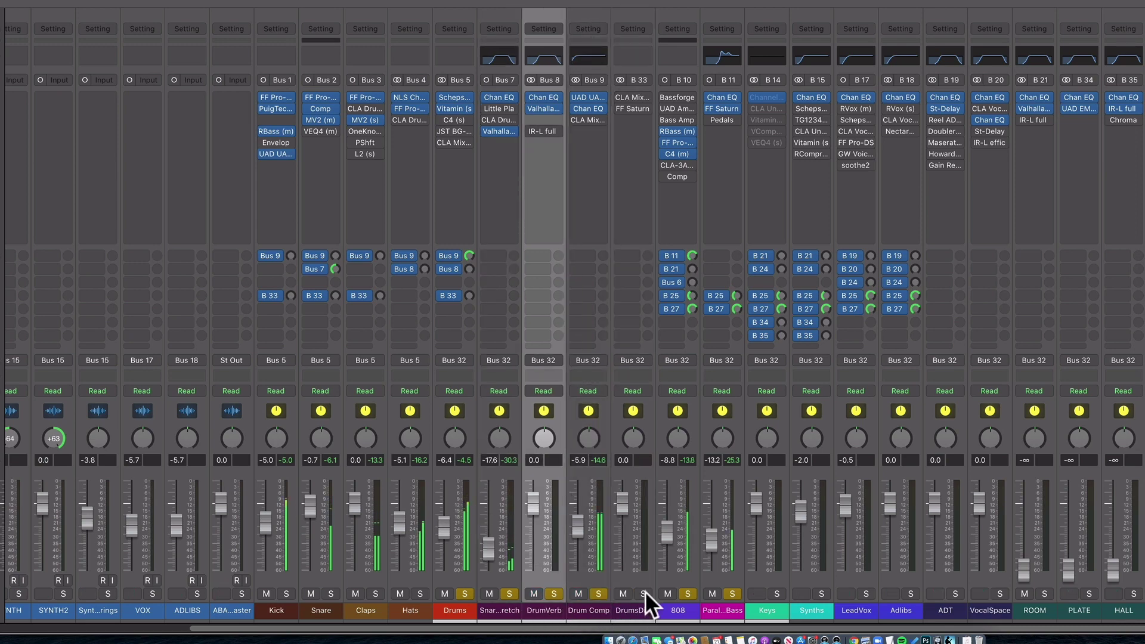
{"action": "left_click", "coordinate": [642, 593]}
{"action": "left_click", "coordinate": [636, 612]}
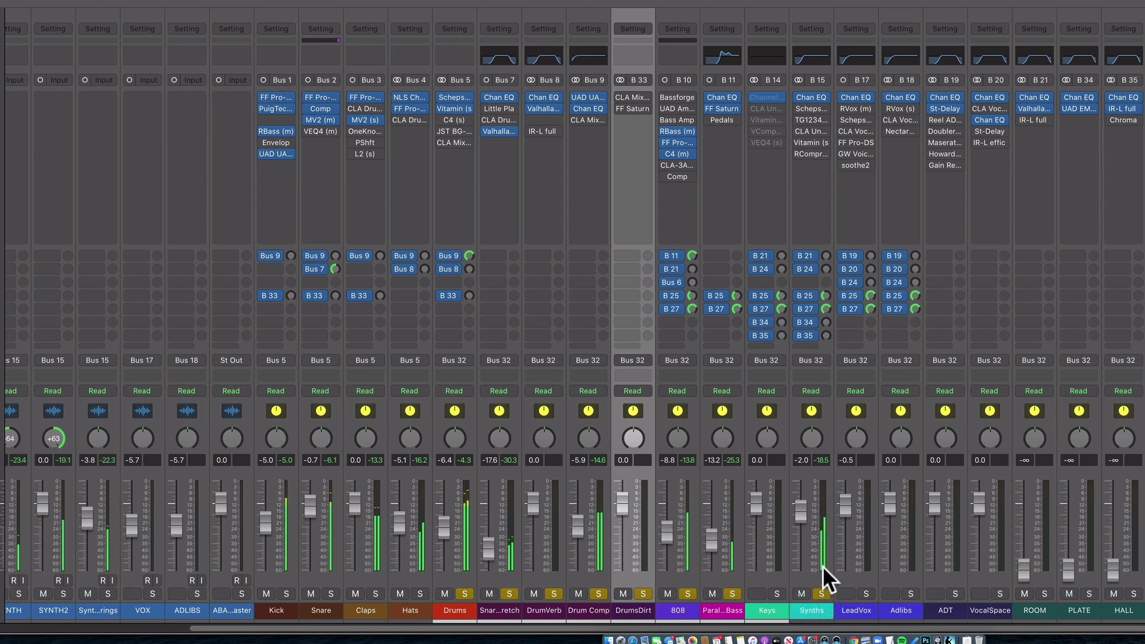
{"action": "left_click_drag", "start_coordinate": [800, 513], "coordinate": [803, 530]}
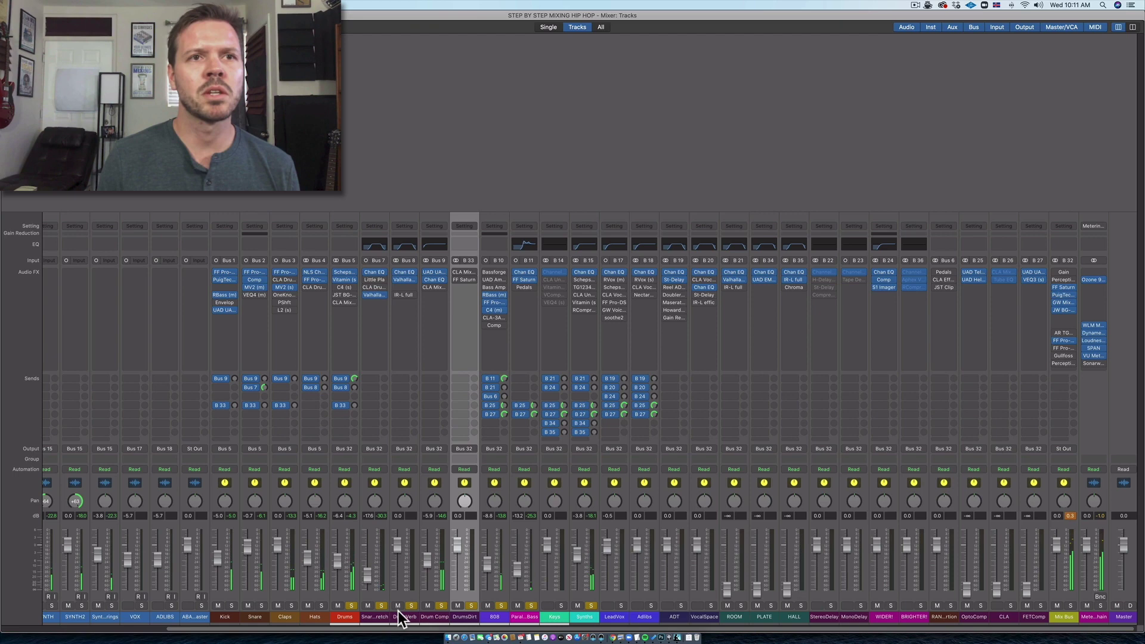
Step: Set the Drums channel's Bus 8 send to 0 dB and check the ValhallaRoom settings on DrumVerb
{"action": "left_click", "coordinate": [355, 616]}
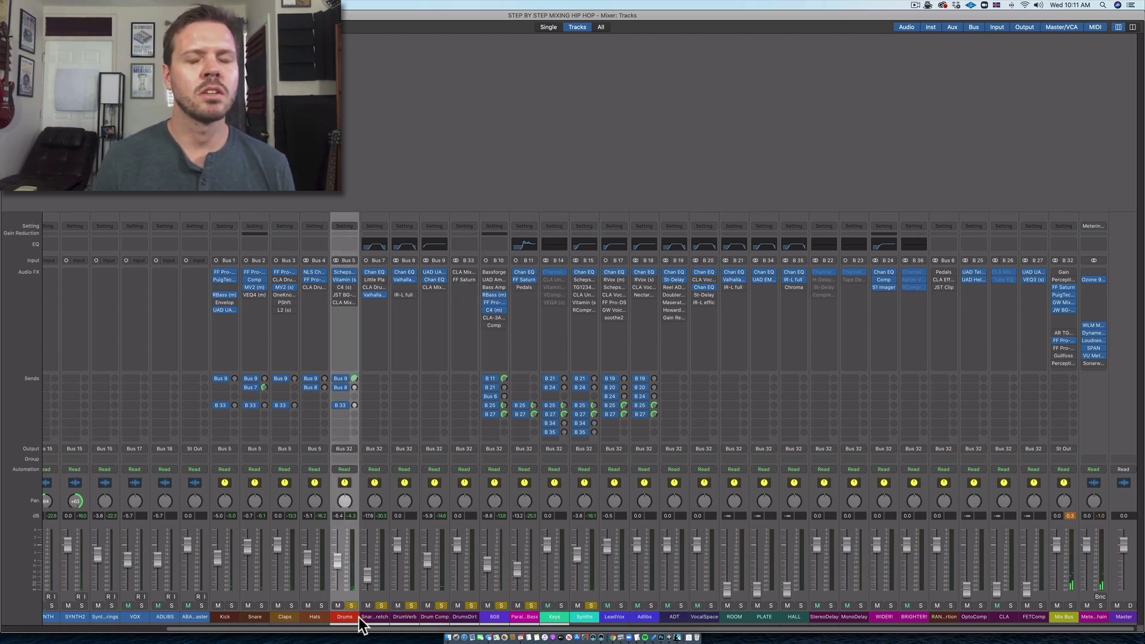
{"action": "left_click", "coordinate": [346, 386]}
{"action": "left_click", "coordinate": [356, 384]}
{"action": "left_click", "coordinate": [355, 388], "text": "alt"}
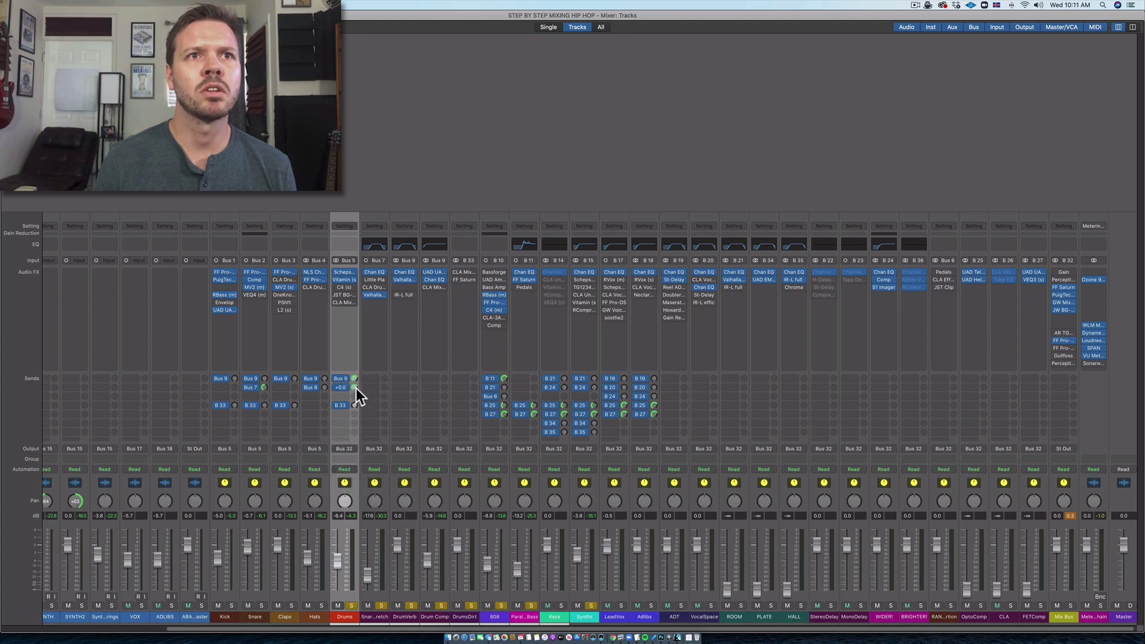
{"action": "left_click", "coordinate": [406, 280]}
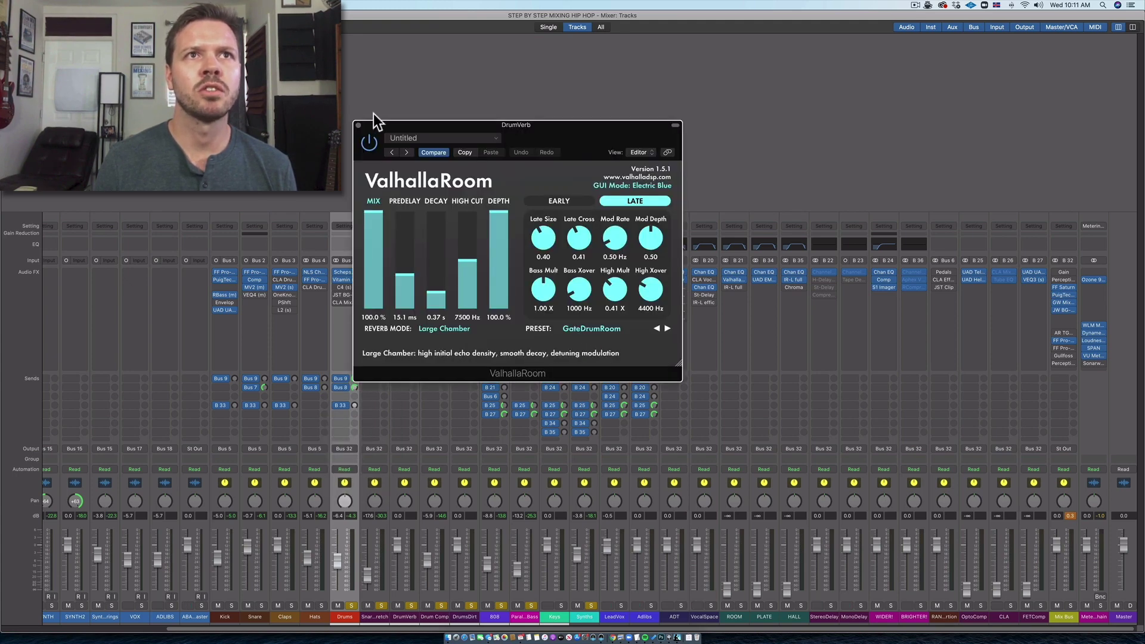
{"action": "left_click", "coordinate": [358, 126]}
Step: Bring the DrumVerb fader up from silence to about -13.8 dB and set its ValhallaRoom decay to 0.29 s
{"action": "left_click_drag", "start_coordinate": [531, 505], "coordinate": [543, 633]}
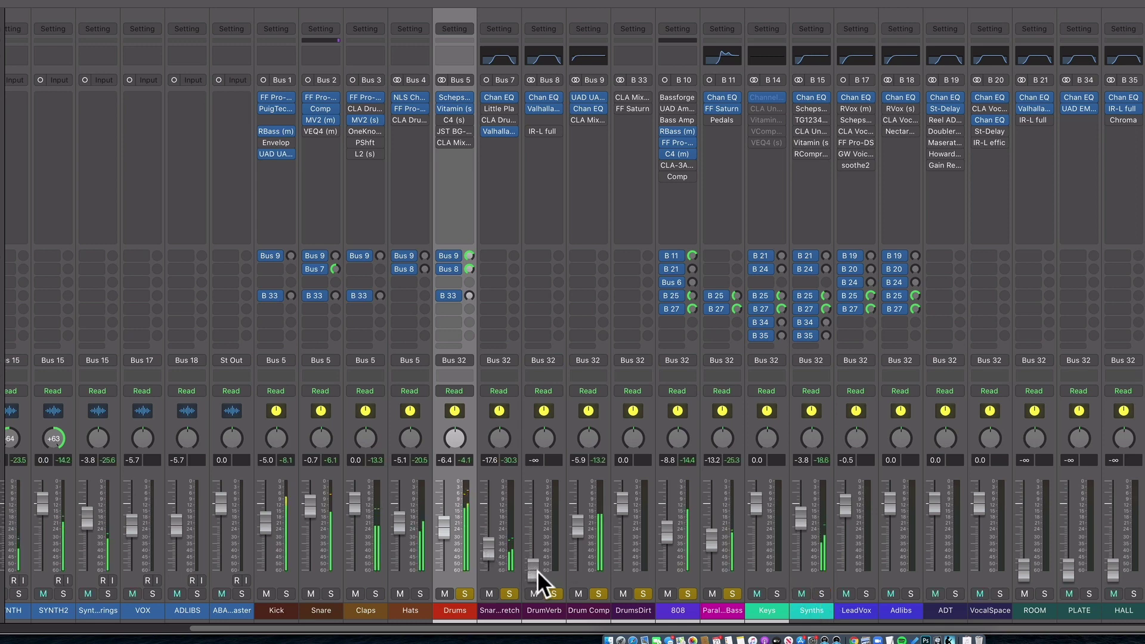
{"action": "mouse_move", "coordinate": [534, 569]}
{"action": "left_mouse_down"}
{"action": "mouse_move", "coordinate": [534, 524]}
{"action": "mouse_move", "coordinate": [535, 549]}
{"action": "left_mouse_up"}
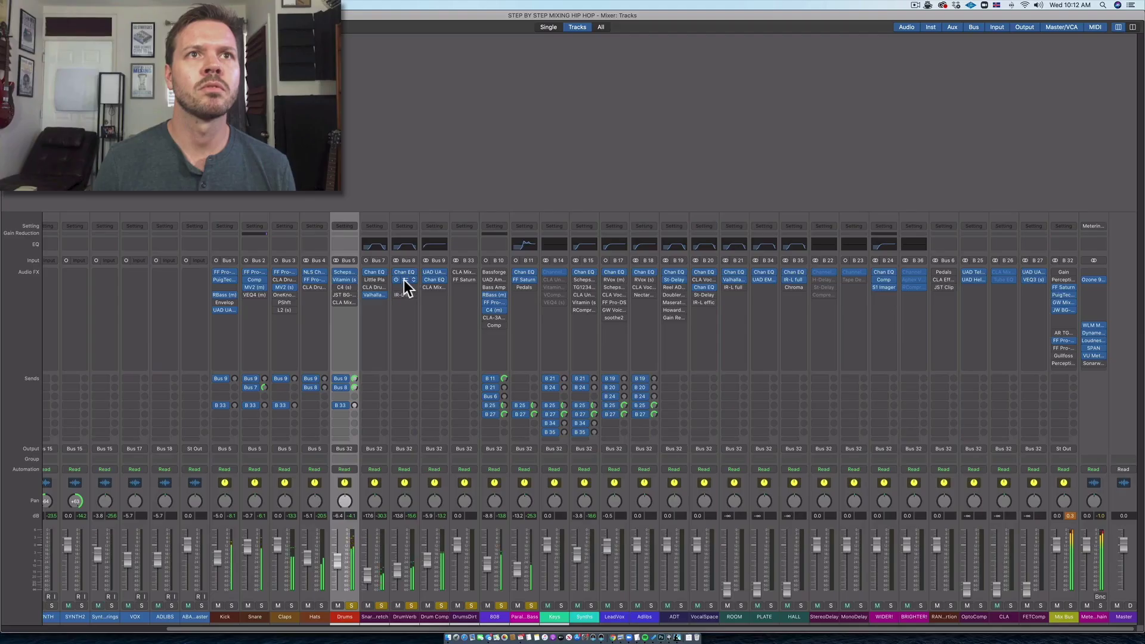
{"action": "left_click", "coordinate": [404, 280]}
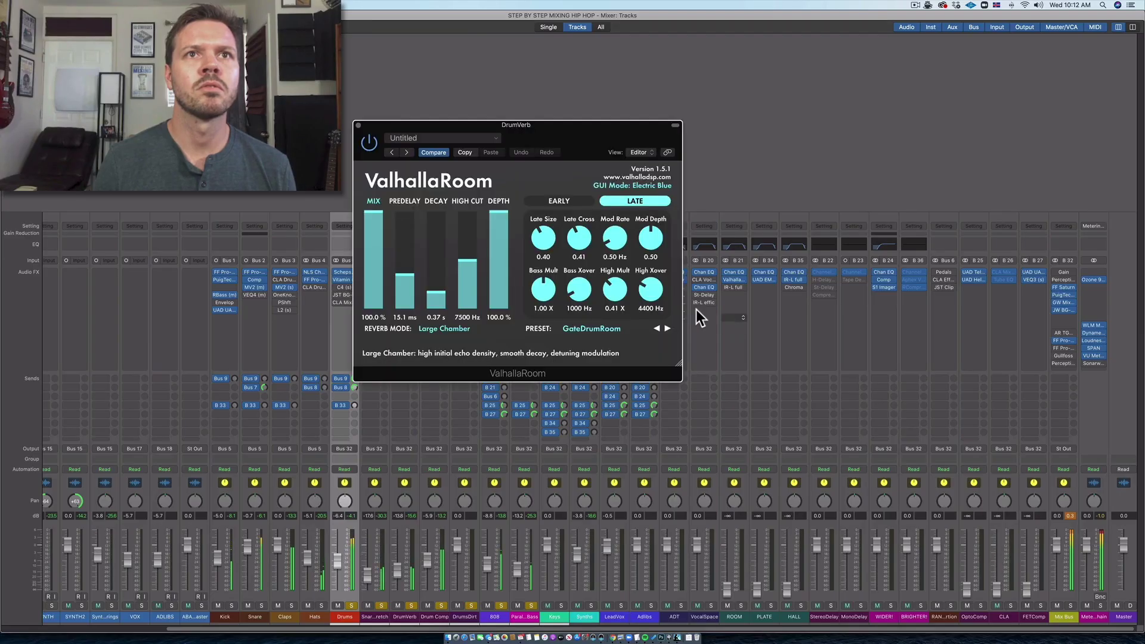
{"action": "left_click", "coordinate": [441, 284]}
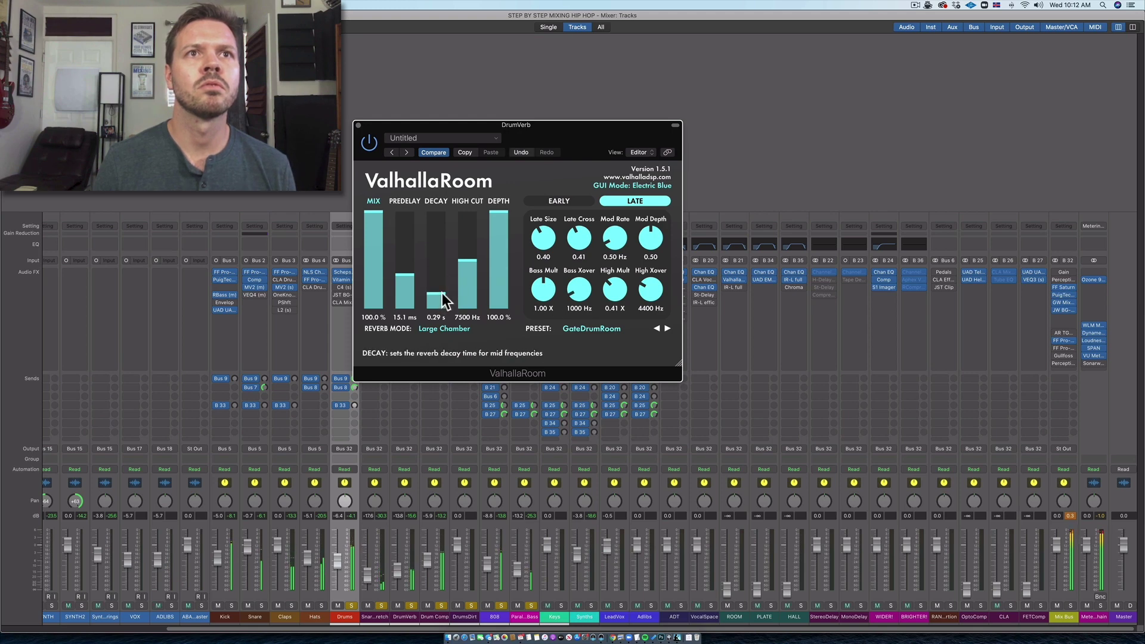
Step: Set the ValhallaRoom decay on DrumVerb to 0.46 s and close the plug-in
{"action": "left_click_drag", "start_coordinate": [442, 292], "coordinate": [442, 291]}
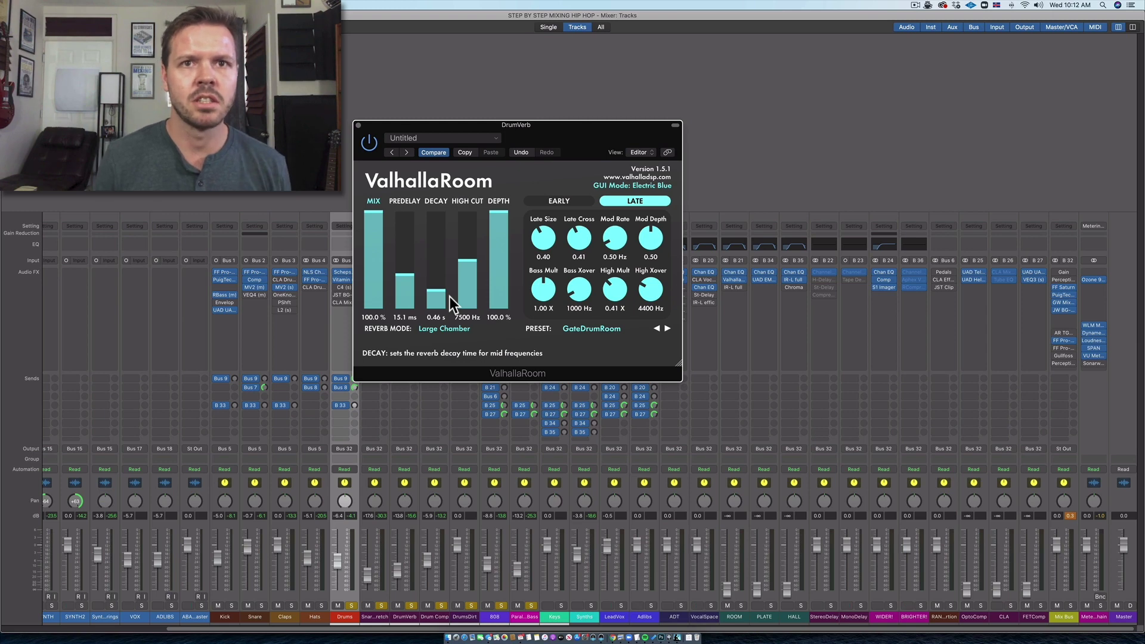
{"action": "left_click", "coordinate": [358, 126]}
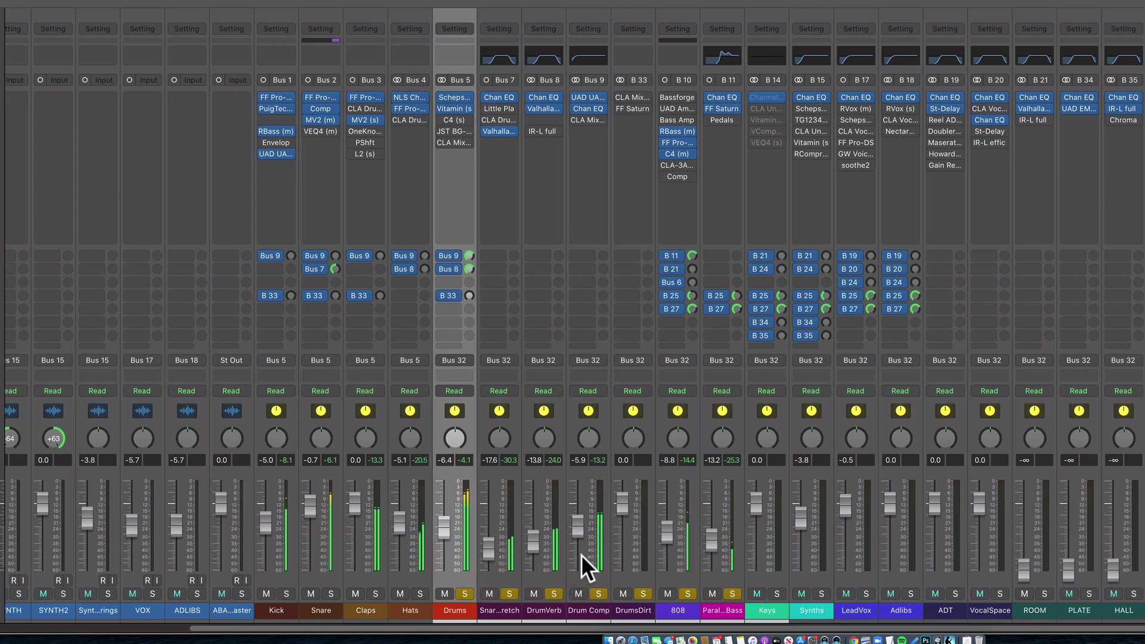
Step: Mute and unmute the Snare-Stretch through DrumsDirt channels together to compare the drums with and without parallel processing
{"action": "left_click", "coordinate": [499, 609]}
{"action": "left_click", "coordinate": [627, 609], "text": "shift"}
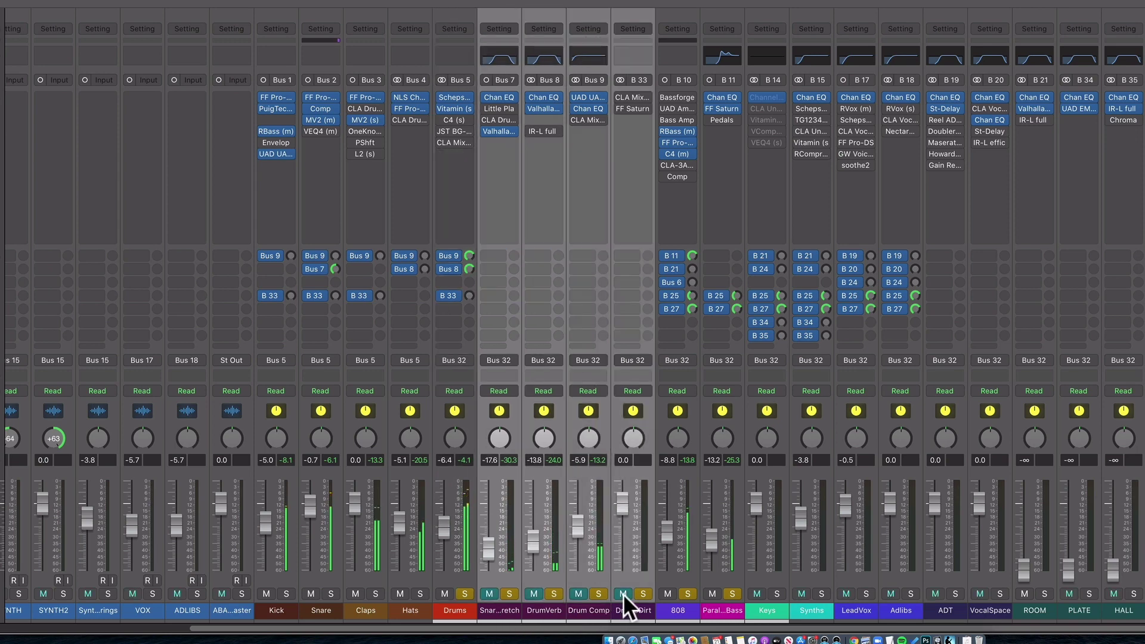
{"action": "left_click", "coordinate": [589, 612]}
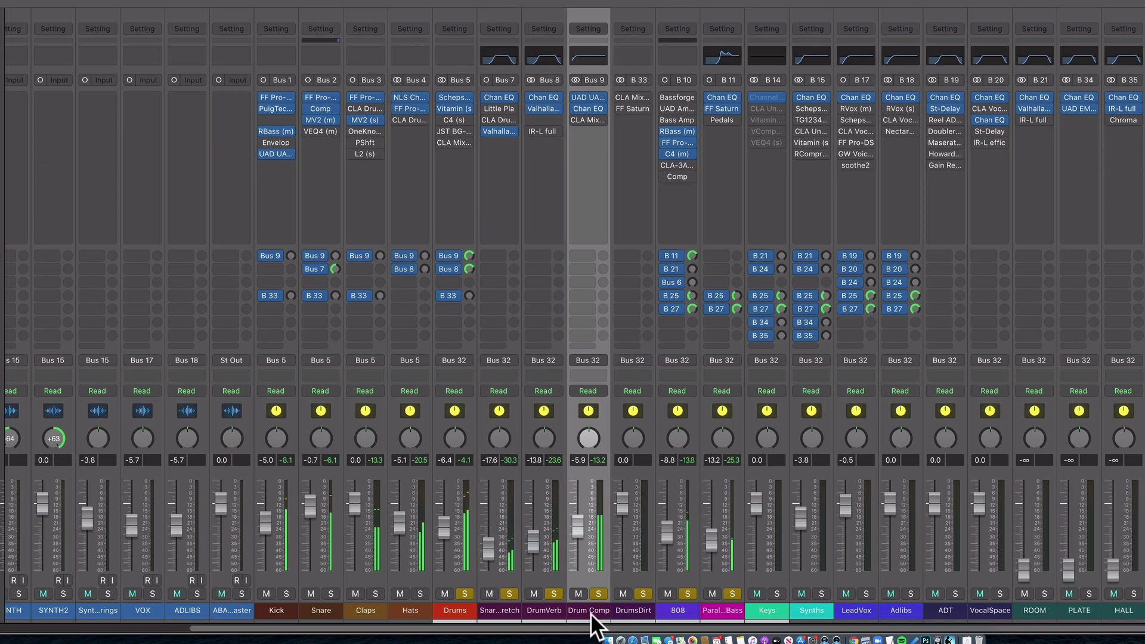
Step: Pan the Hats channel to +24
{"action": "left_click", "coordinate": [417, 609]}
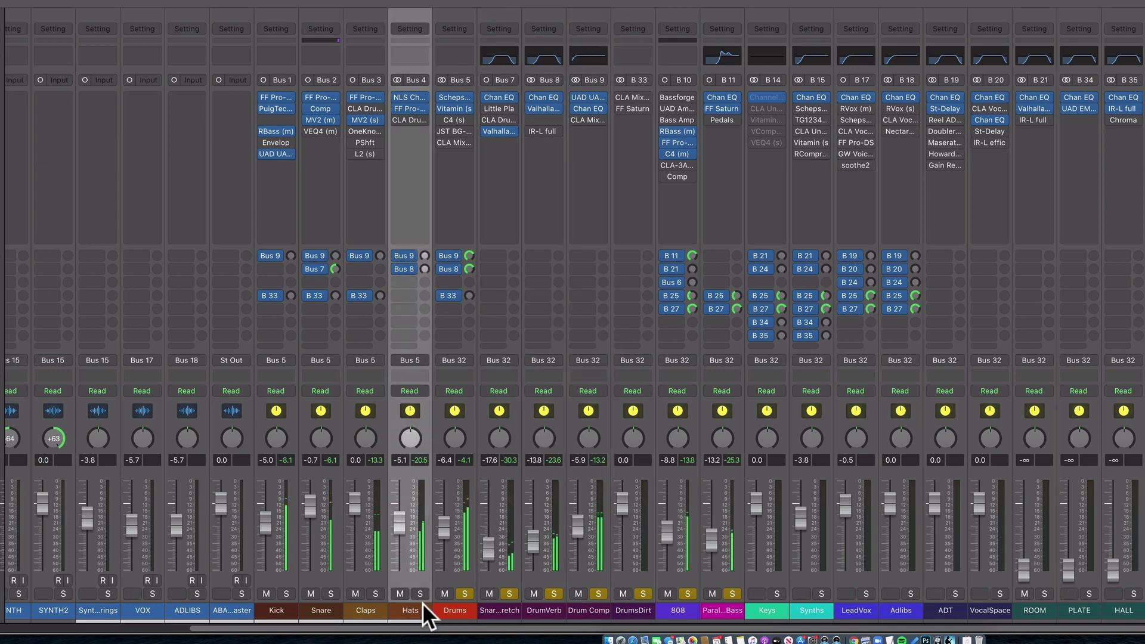
{"action": "left_click_drag", "start_coordinate": [414, 423], "coordinate": [418, 416]}
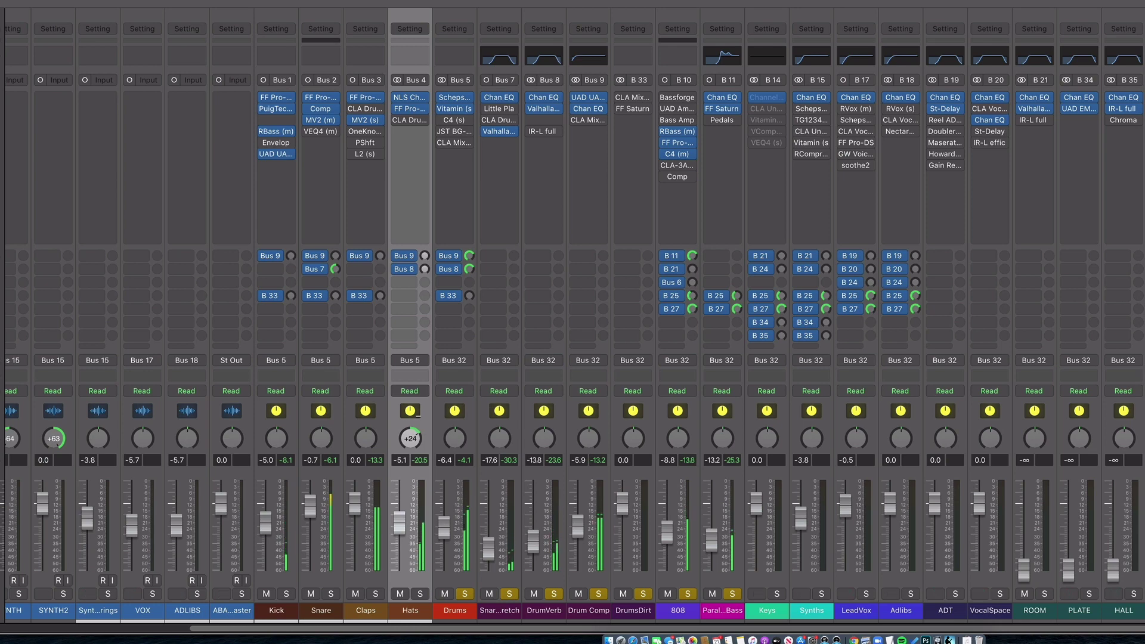
Step: Solo the Synths channel, raise its fader to -3.3 dB and lower the Hats fader to -8.0 dB
{"action": "scroll", "coordinate": [524, 581], "scroll_direction": "right", "scroll_amount": 1}
{"action": "left_click", "coordinate": [816, 592]}
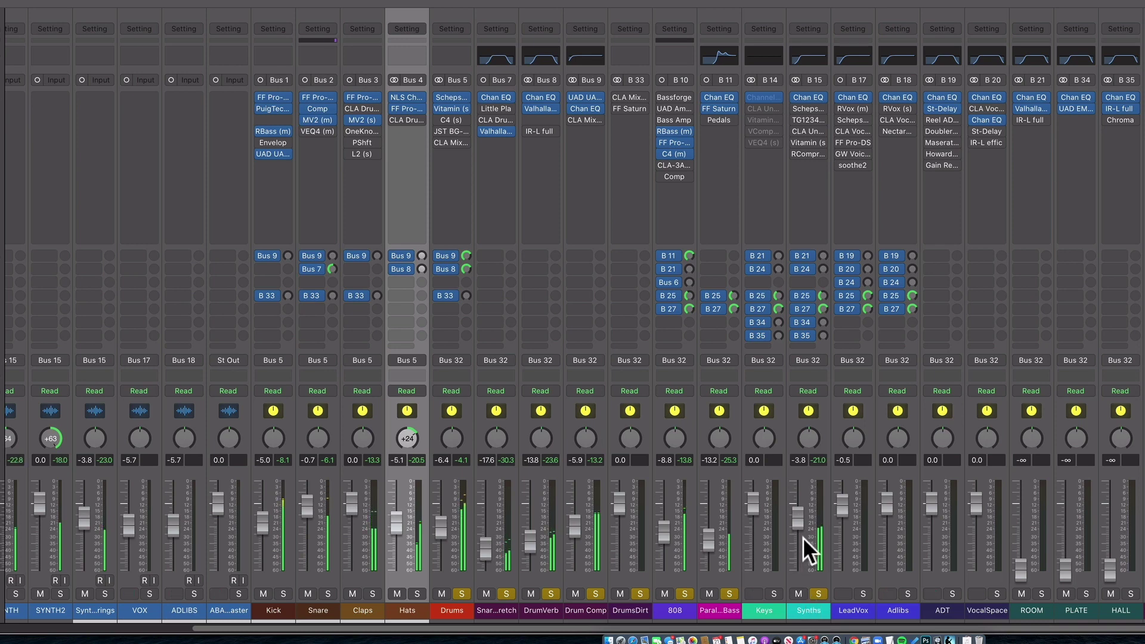
{"action": "left_click_drag", "start_coordinate": [802, 529], "coordinate": [801, 526]}
{"action": "left_click", "coordinate": [814, 593]}
{"action": "left_click_drag", "start_coordinate": [396, 548], "coordinate": [396, 556]}
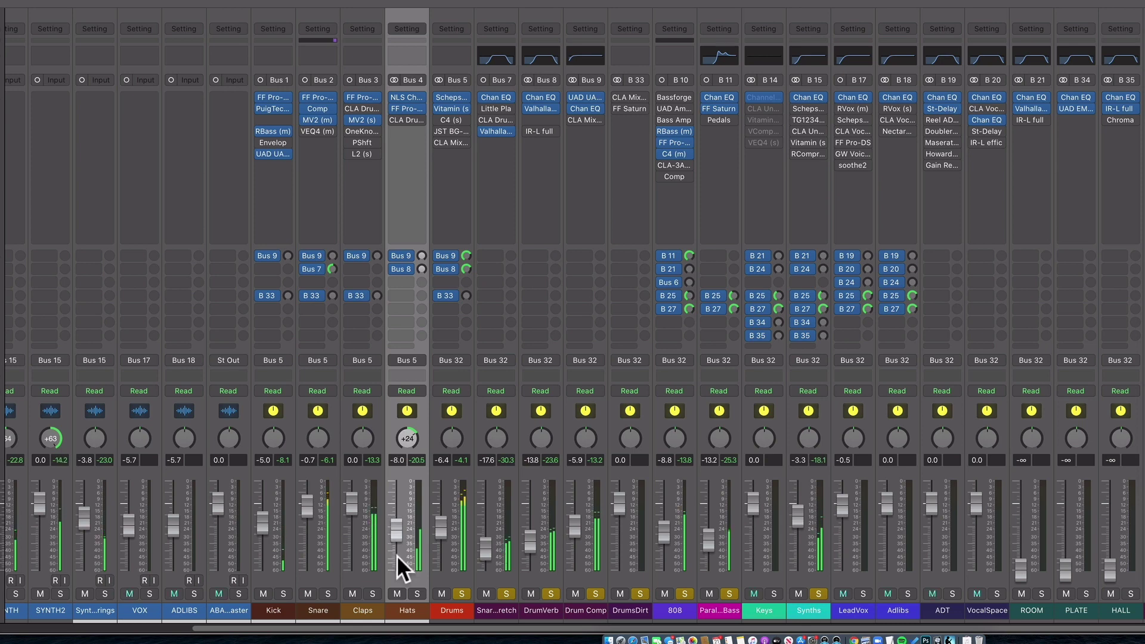
{"action": "left_click", "coordinate": [413, 113]}
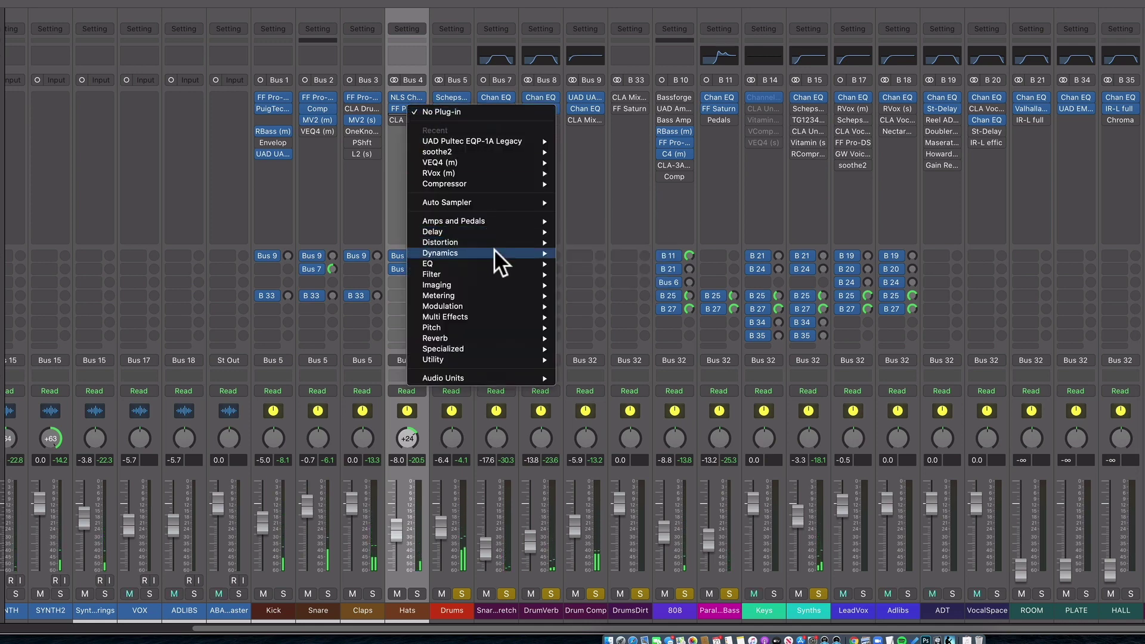
{"action": "mouse_move", "coordinate": [494, 251]}
{"action": "mouse_move", "coordinate": [621, 263]}
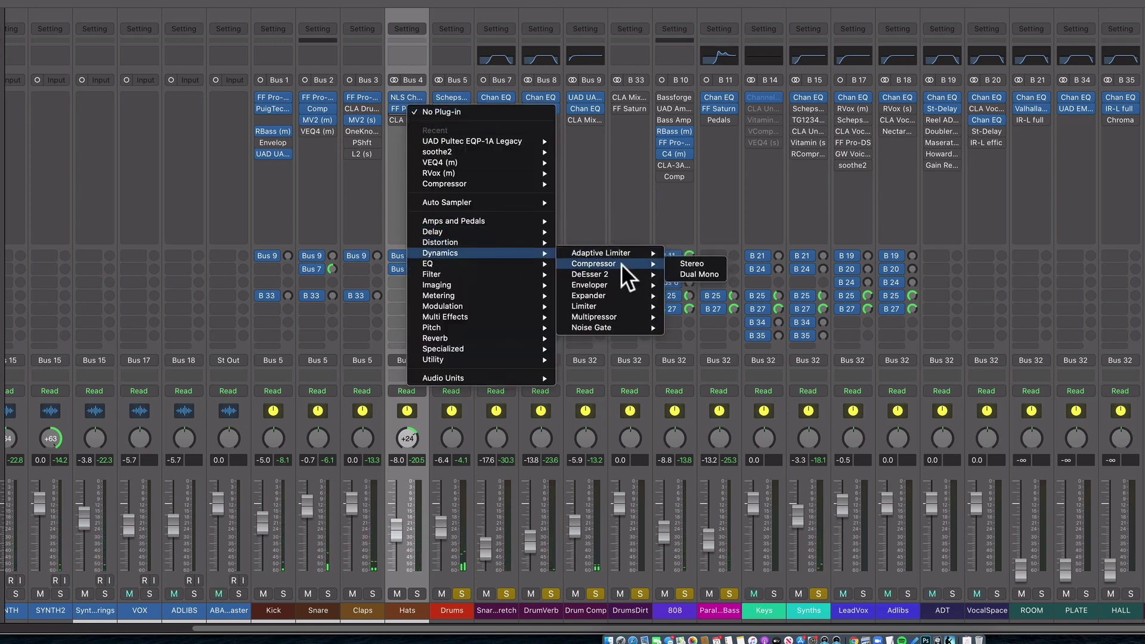
{"action": "left_click", "coordinate": [367, 191]}
Step: Raise the Drum Comp channel's fader to -5.2 dB
{"action": "left_click", "coordinate": [599, 614]}
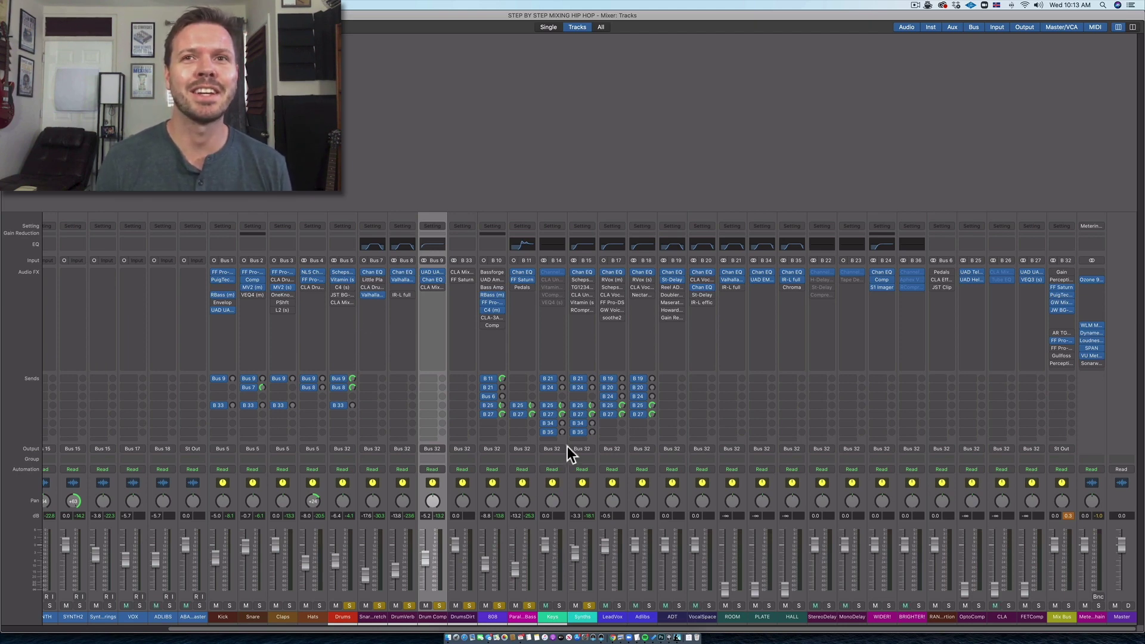
Step: Open Ozone 9 Elements on the Metering Chain channel, then unsolo Synths and start playback
{"action": "left_click", "coordinate": [1092, 280]}
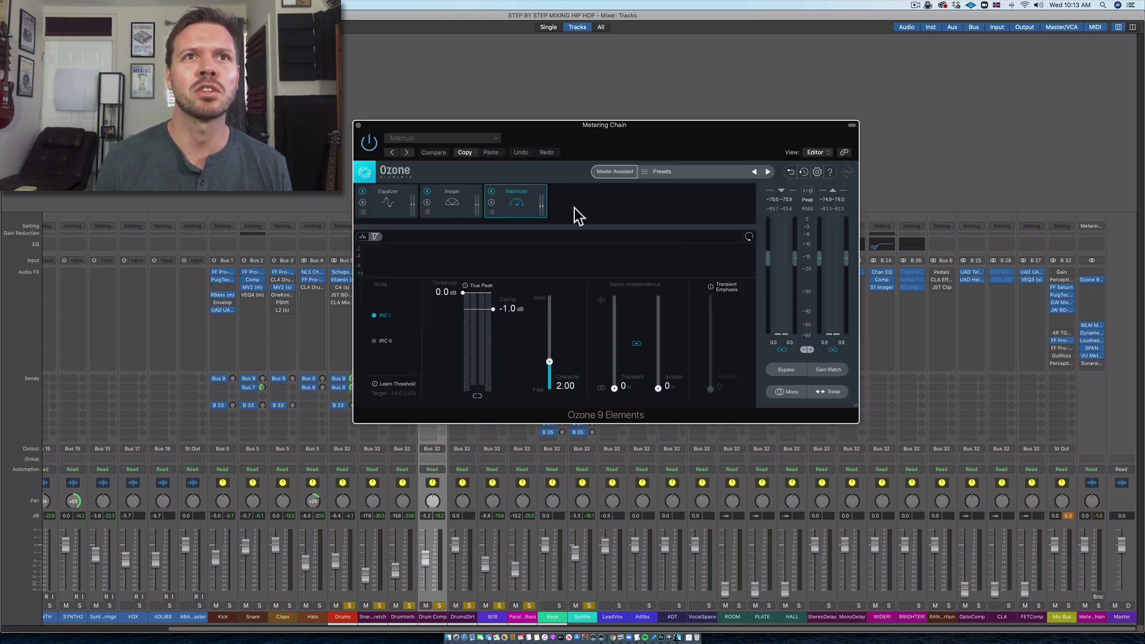
{"action": "left_click_drag", "start_coordinate": [660, 136], "coordinate": [795, 56]}
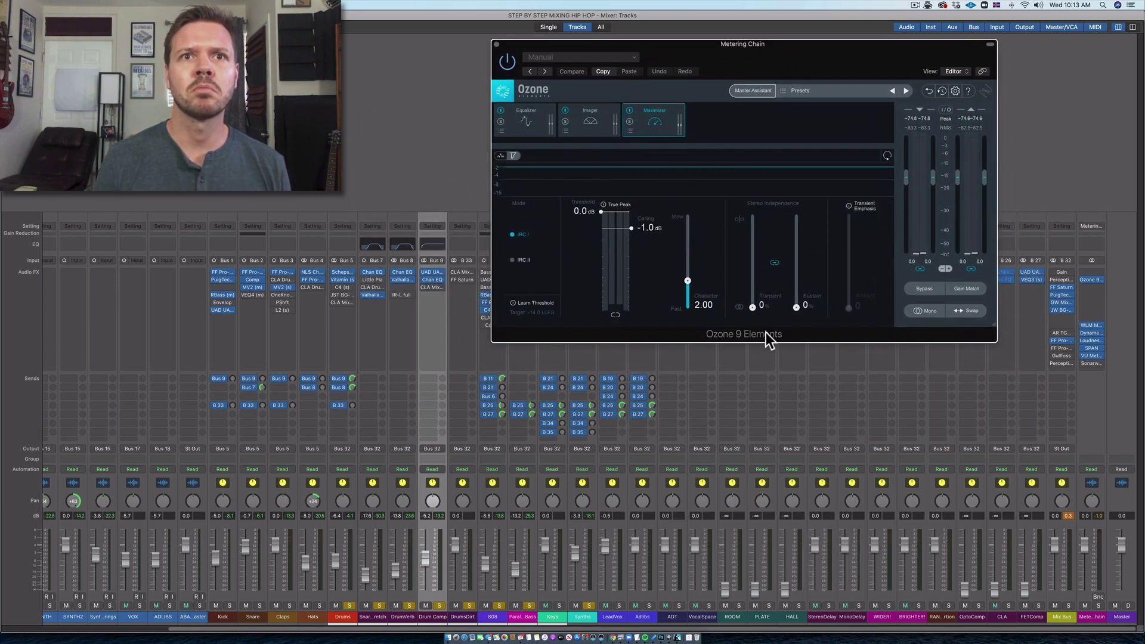
{"action": "left_click", "coordinate": [589, 606]}
{"action": "key", "text": "space"}
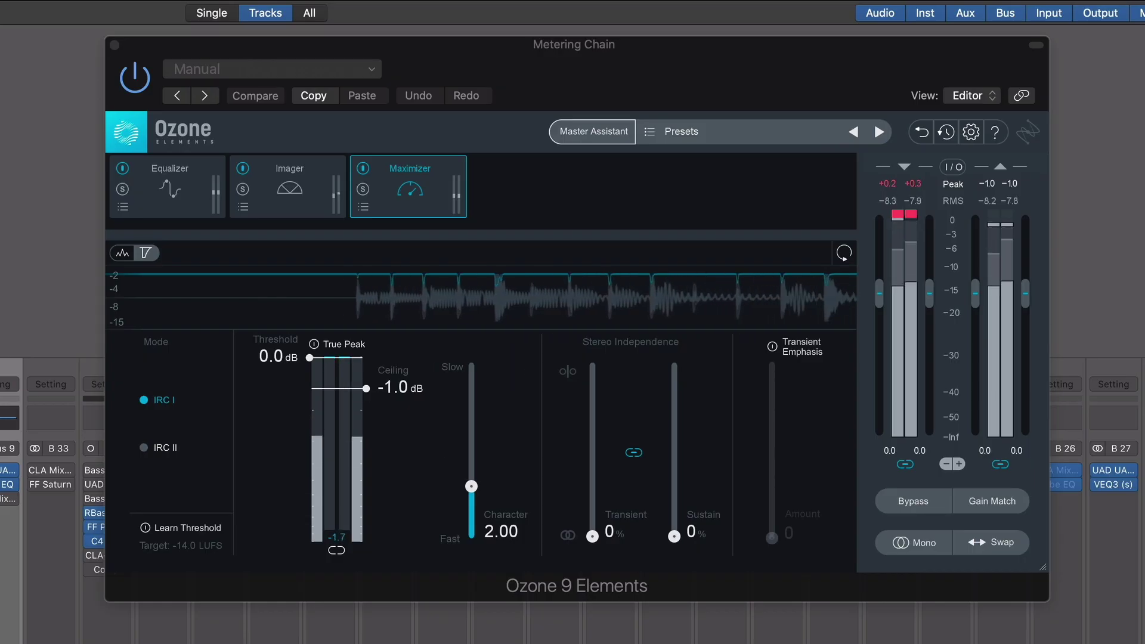
Step: Try Ozone input gains of -2.3 dB, -3.8 dB and -1.0 dB while listening to the mix
{"action": "left_click_drag", "start_coordinate": [876, 298], "coordinate": [877, 312]}
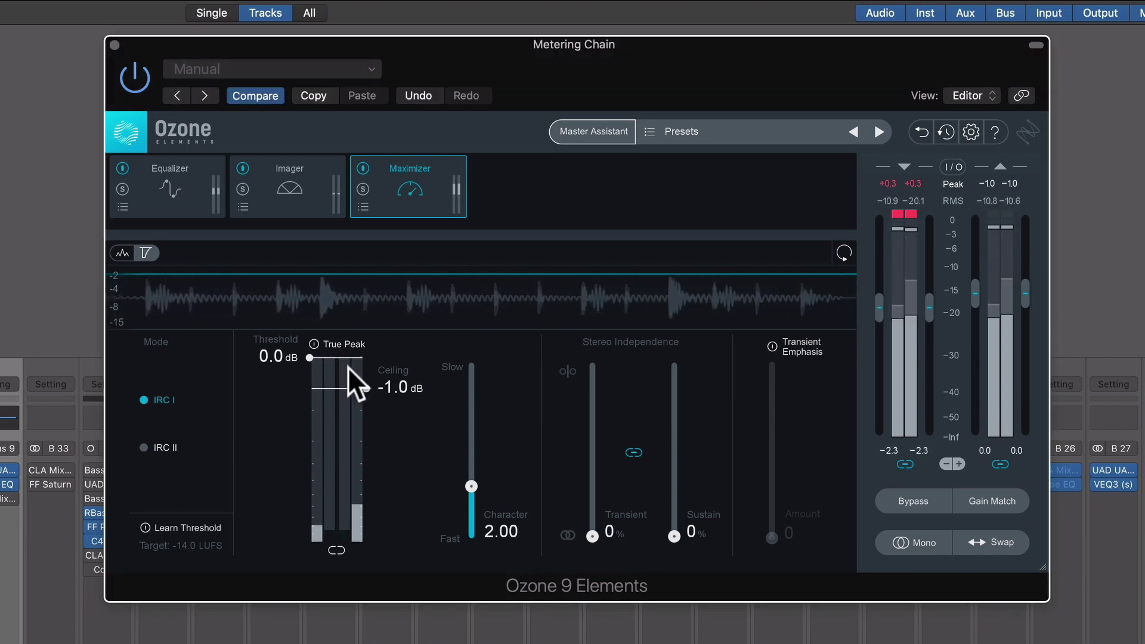
{"action": "left_click_drag", "start_coordinate": [881, 314], "coordinate": [881, 313]}
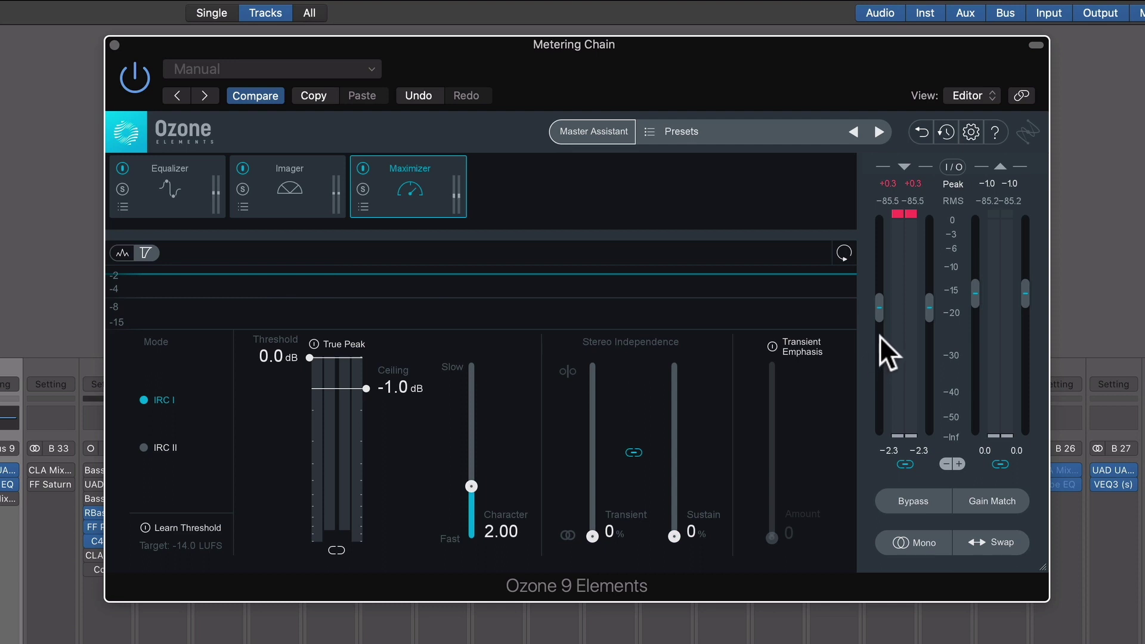
{"action": "key", "text": "space"}
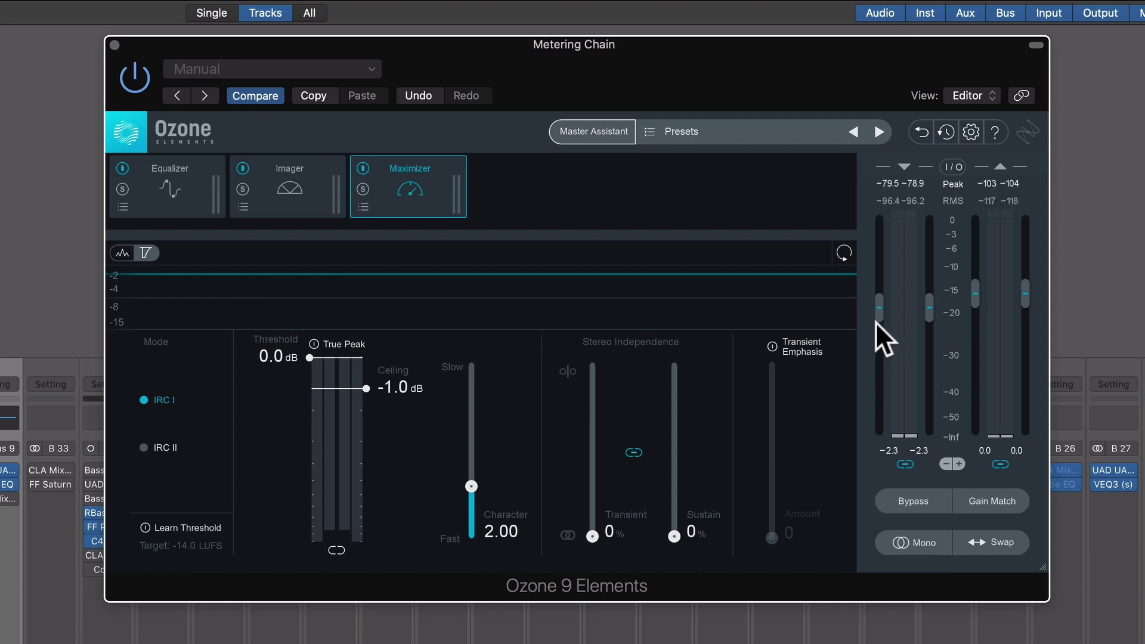
{"action": "left_click_drag", "start_coordinate": [875, 318], "coordinate": [879, 316]}
{"action": "left_click", "coordinate": [878, 316]}
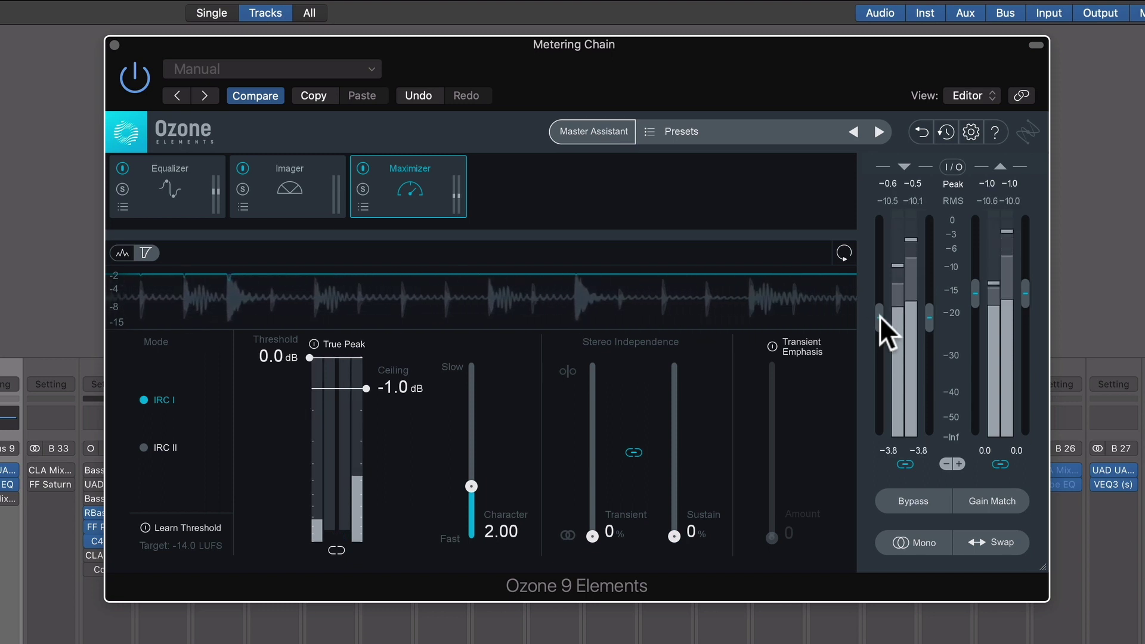
{"action": "double_click", "coordinate": [888, 453]}
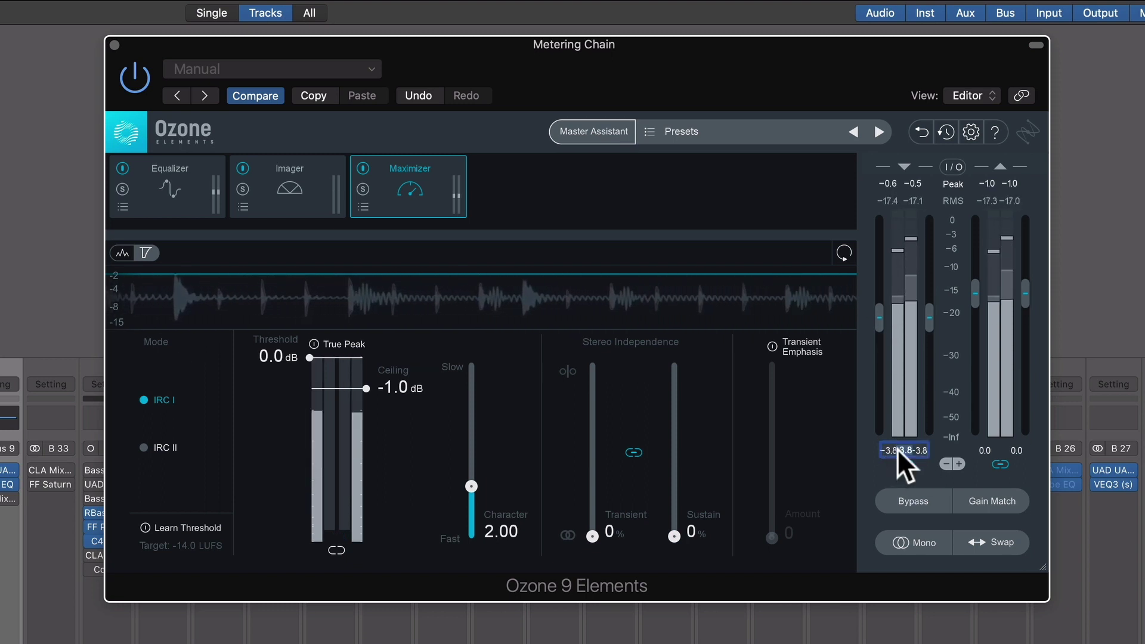
{"action": "type", "text": "-"}
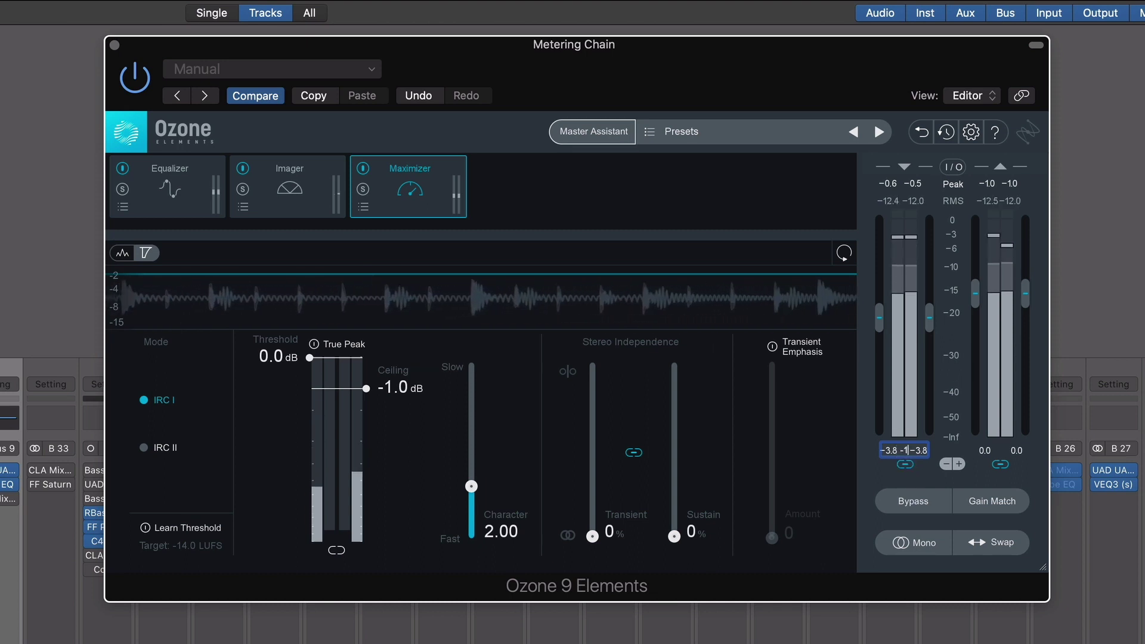
{"action": "type", "text": "1"}
{"action": "key", "text": "Return"}
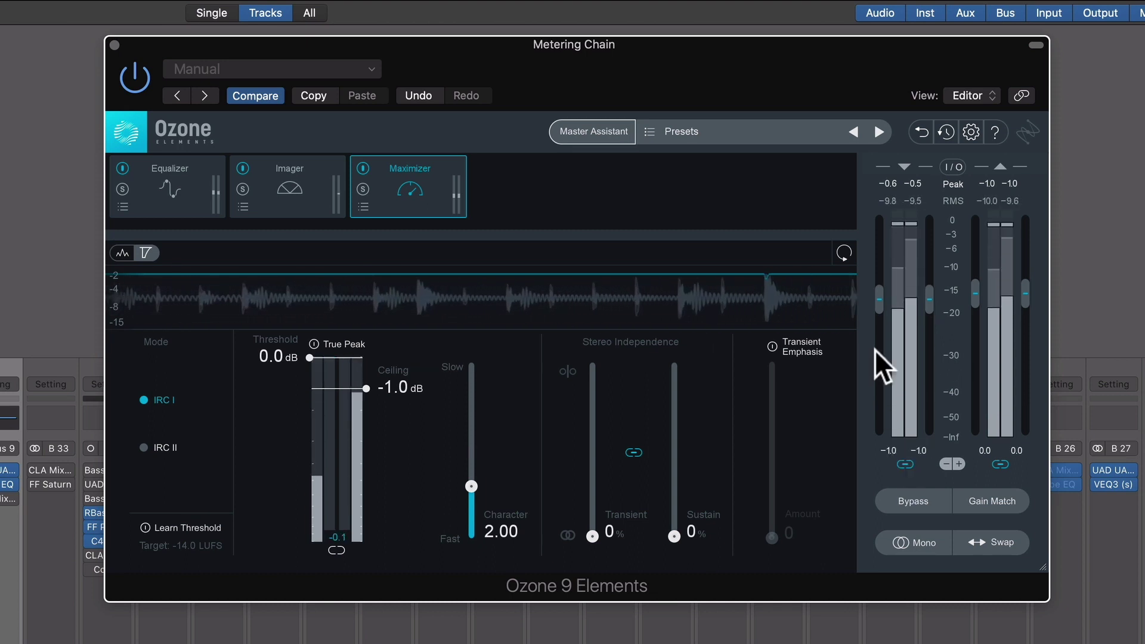
Step: Set Ozone's input gain to -2.0 dB, stop playback and close the plug-in
{"action": "left_click_drag", "start_coordinate": [879, 306], "coordinate": [878, 314]}
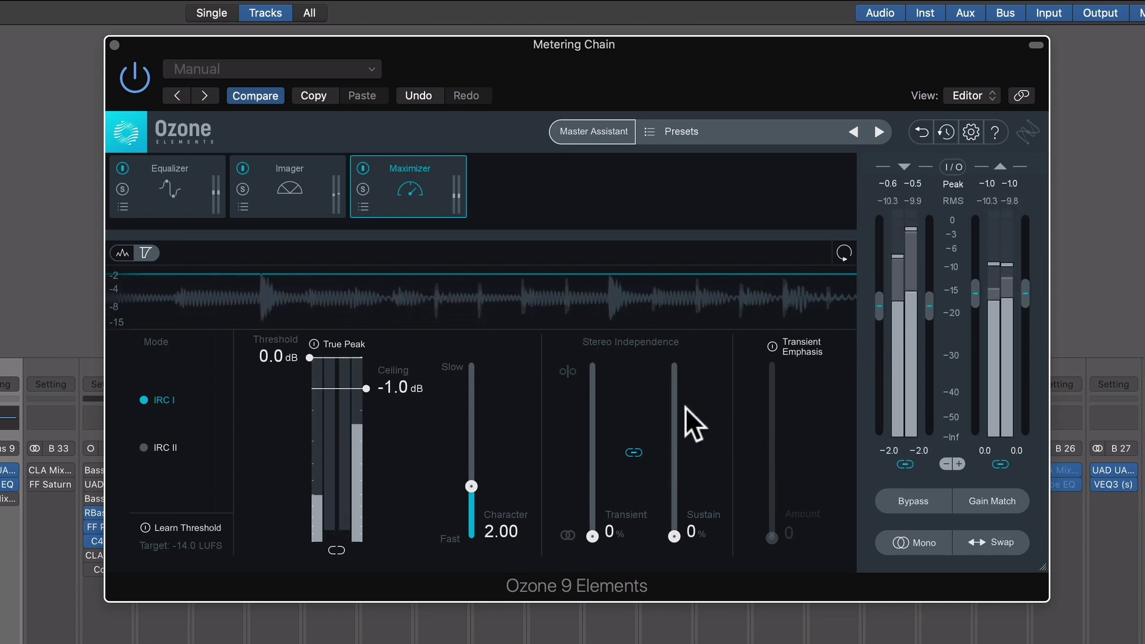
{"action": "key", "text": "space"}
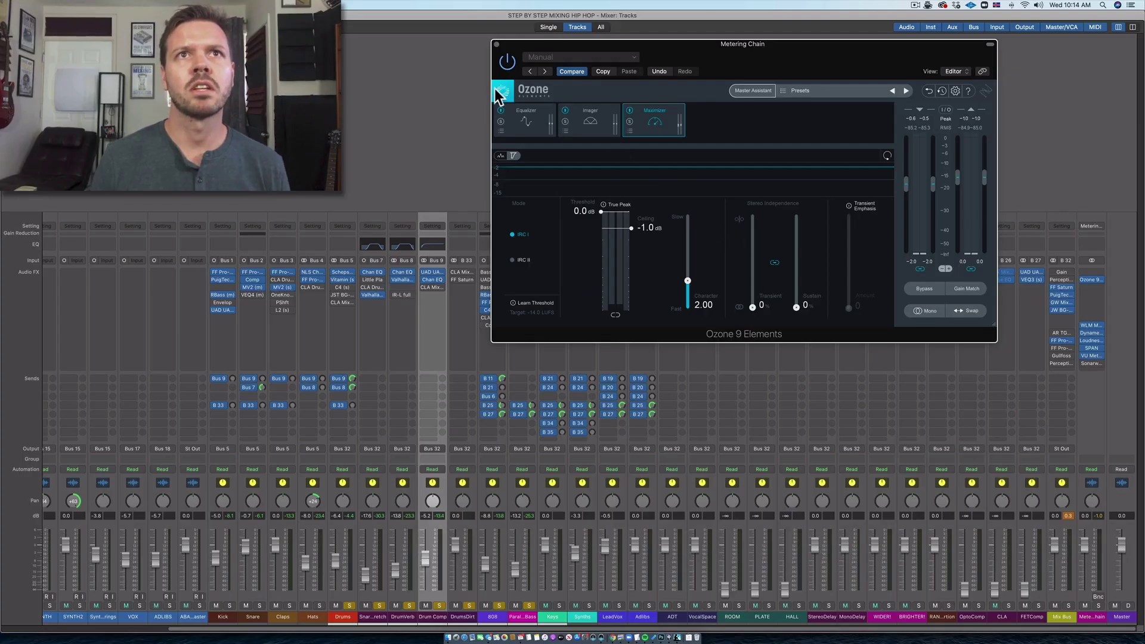
{"action": "left_click", "coordinate": [496, 44]}
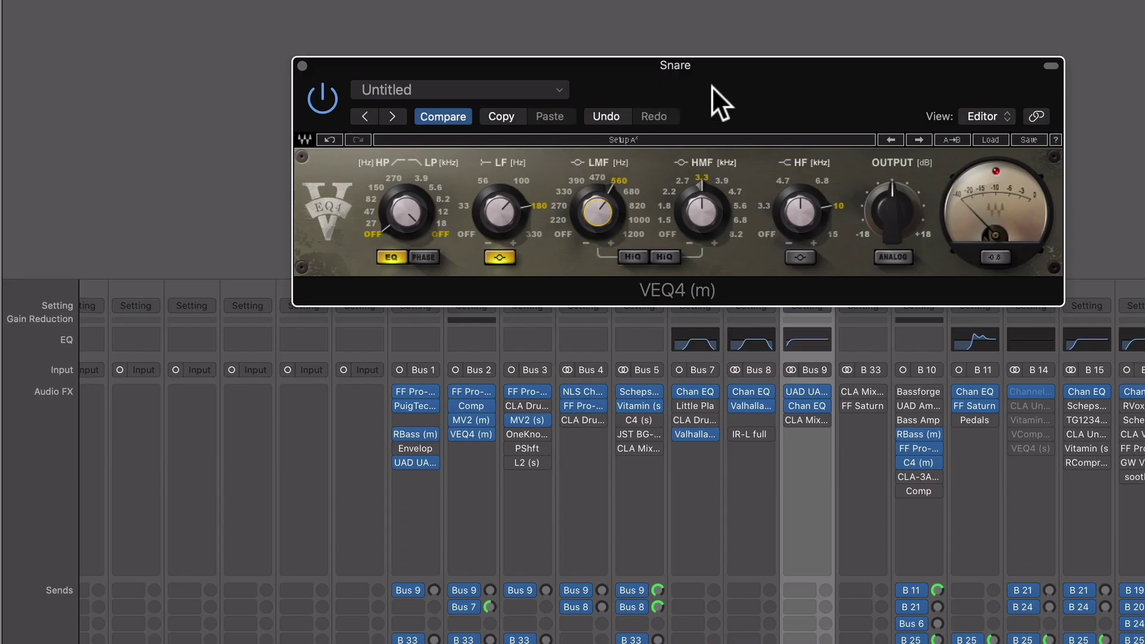
Step: Compare the Snare with its VEQ4 equalizer bypassed and re-enabled, leaving the plug-in active
{"action": "left_click_drag", "start_coordinate": [711, 86], "coordinate": [537, 59]}
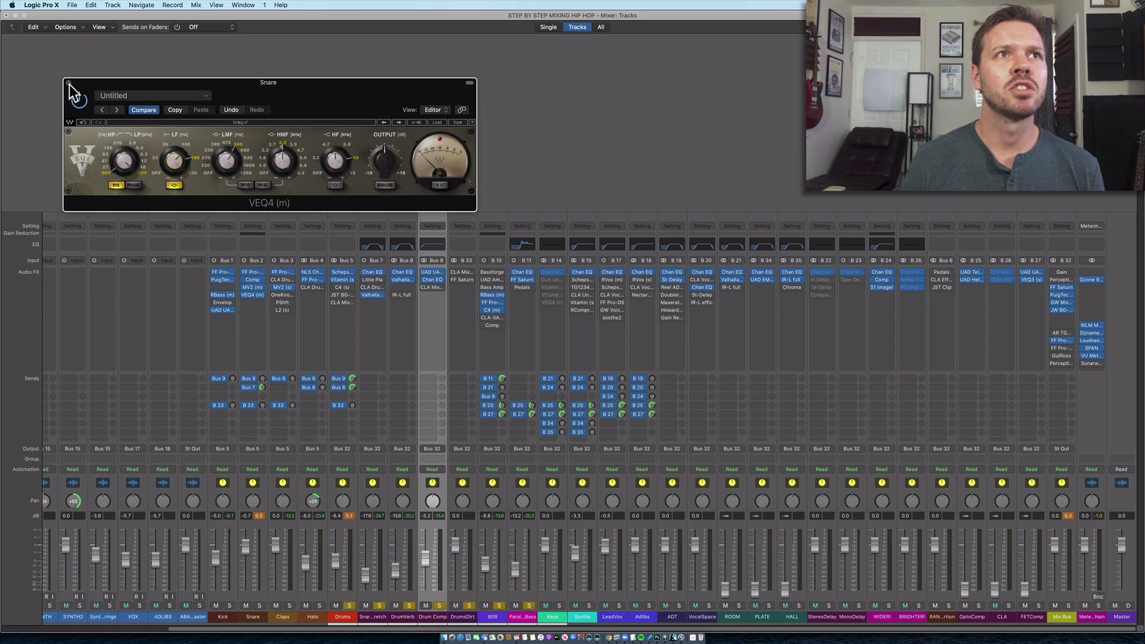
{"action": "left_click", "coordinate": [67, 82]}
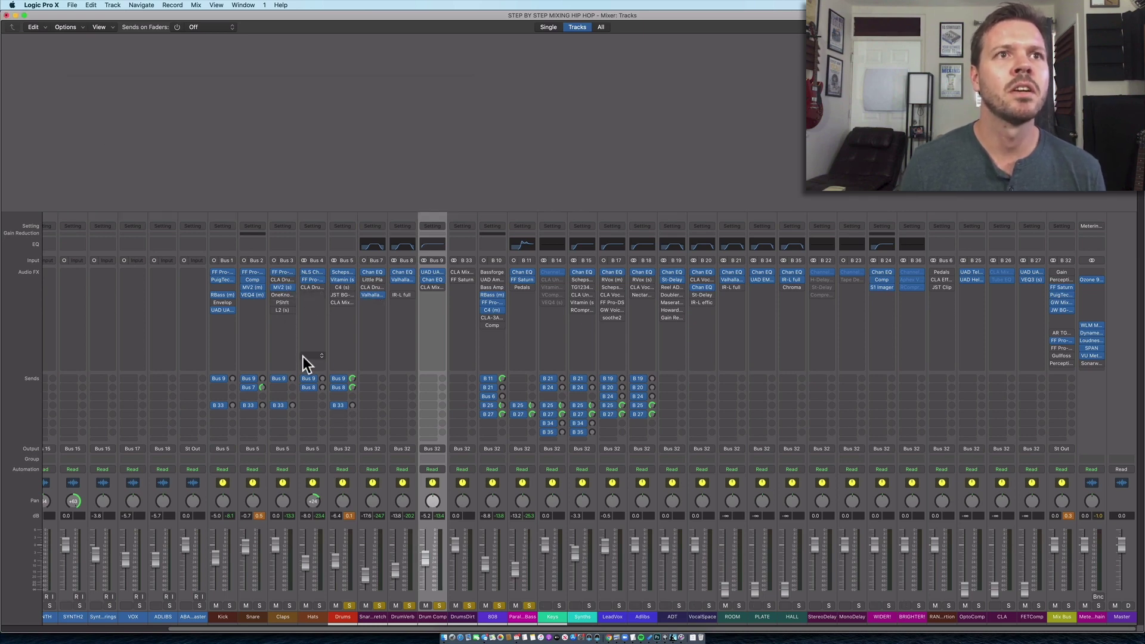
{"action": "mouse_move", "coordinate": [254, 293]}
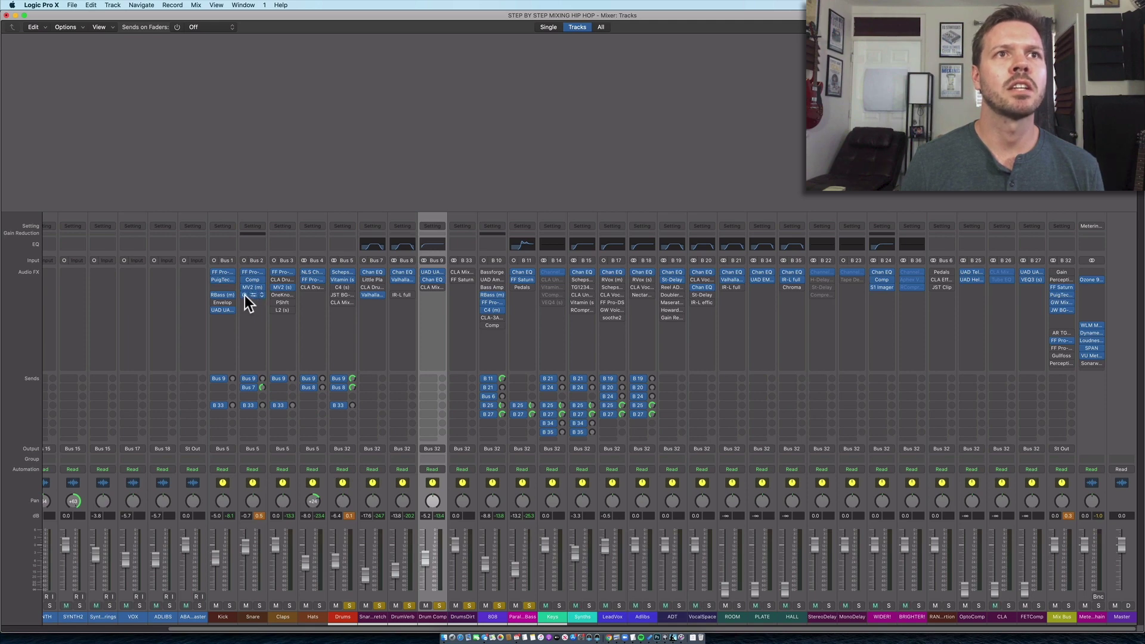
{"action": "left_click", "coordinate": [253, 296]}
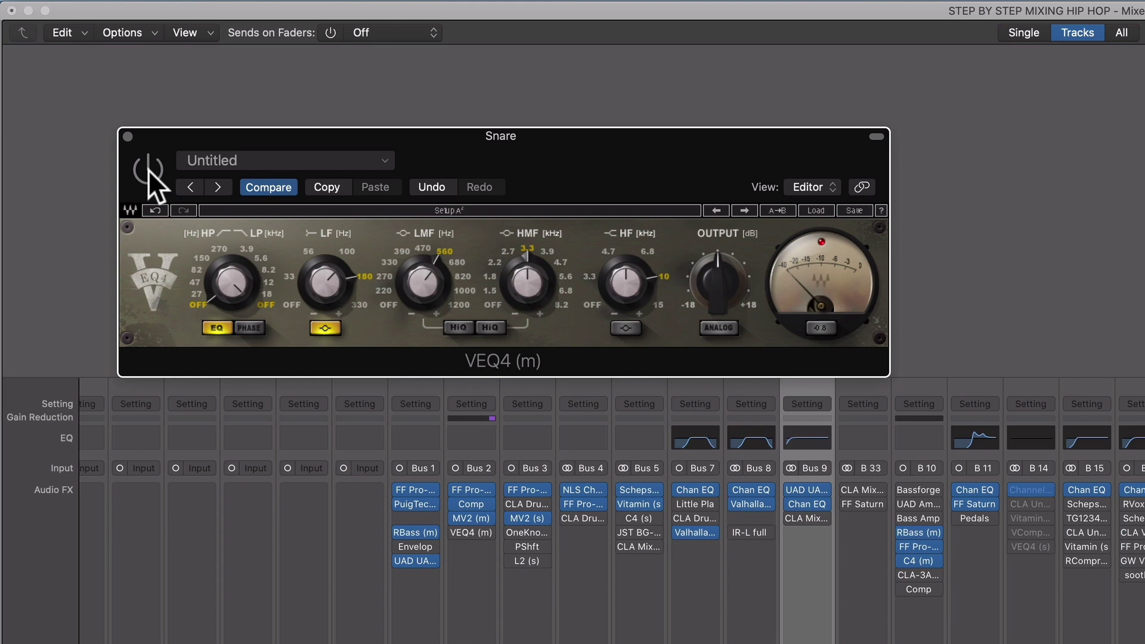
{"action": "left_click", "coordinate": [148, 171]}
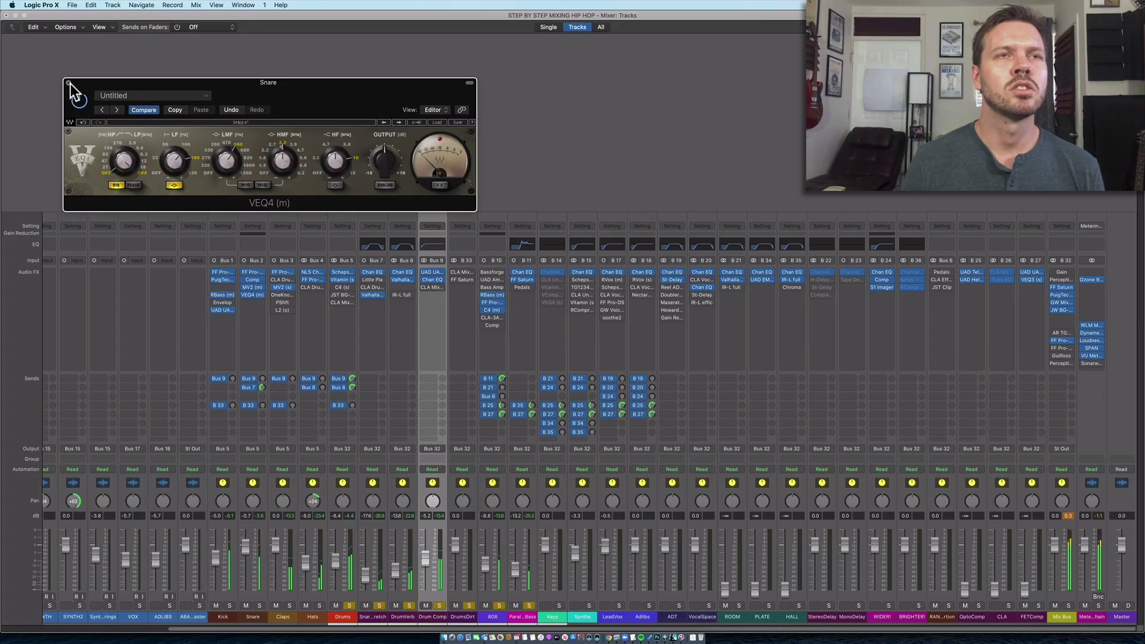
{"action": "left_click", "coordinate": [127, 137]}
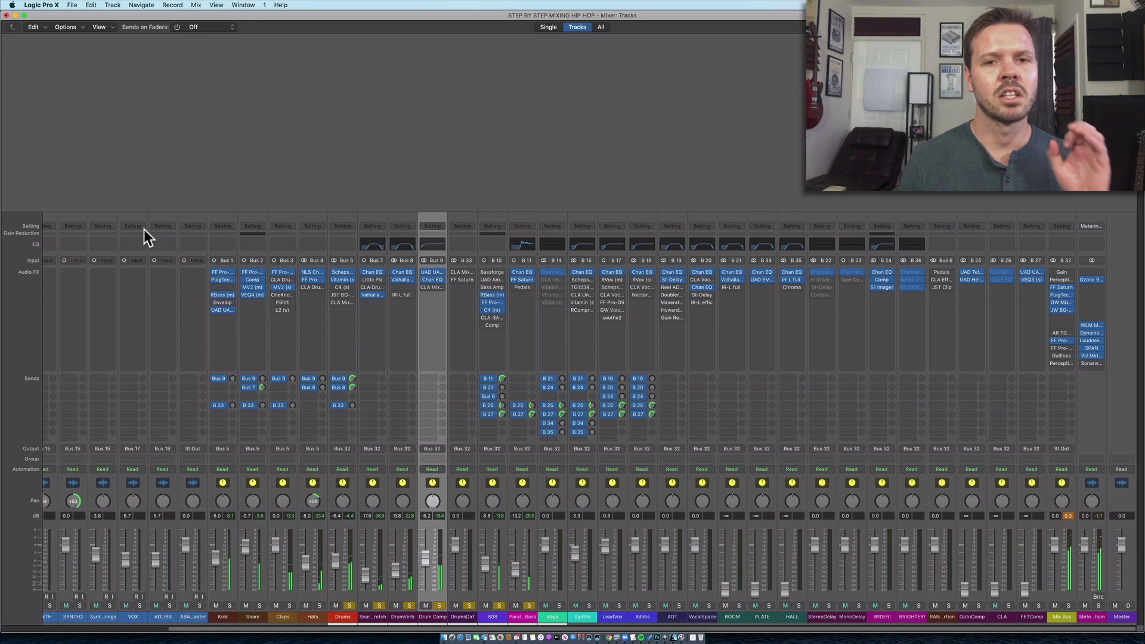
Step: Solo only the Claps channel and check the low-cut curve in its FabFilter Pro-Q 2
{"action": "left_click", "coordinate": [289, 605], "text": "alt"}
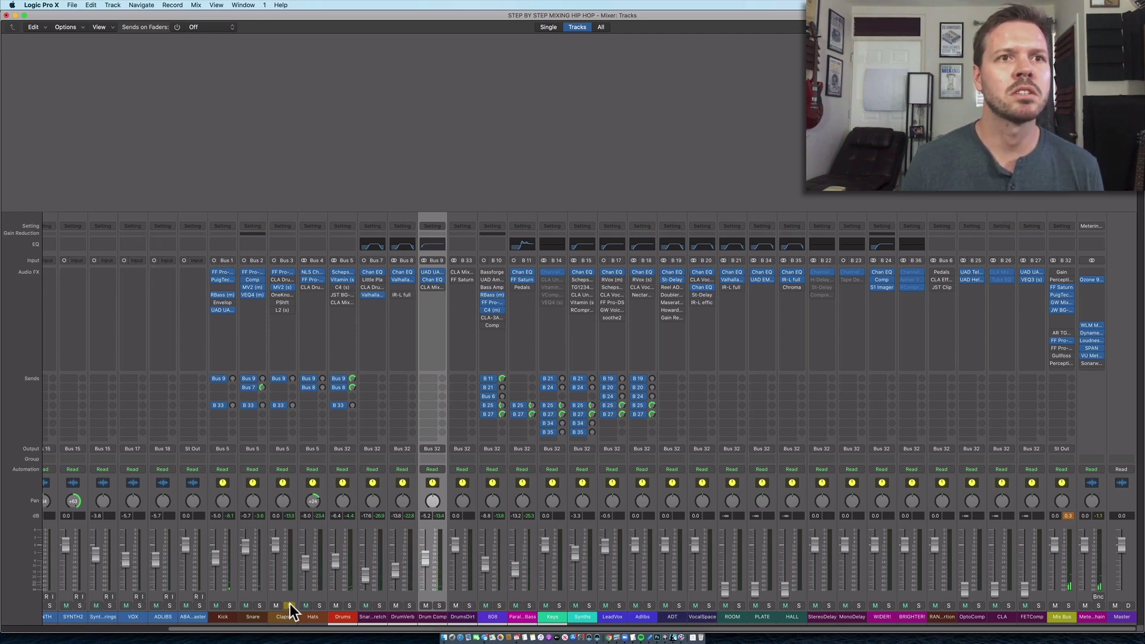
{"action": "left_click", "coordinate": [284, 270]}
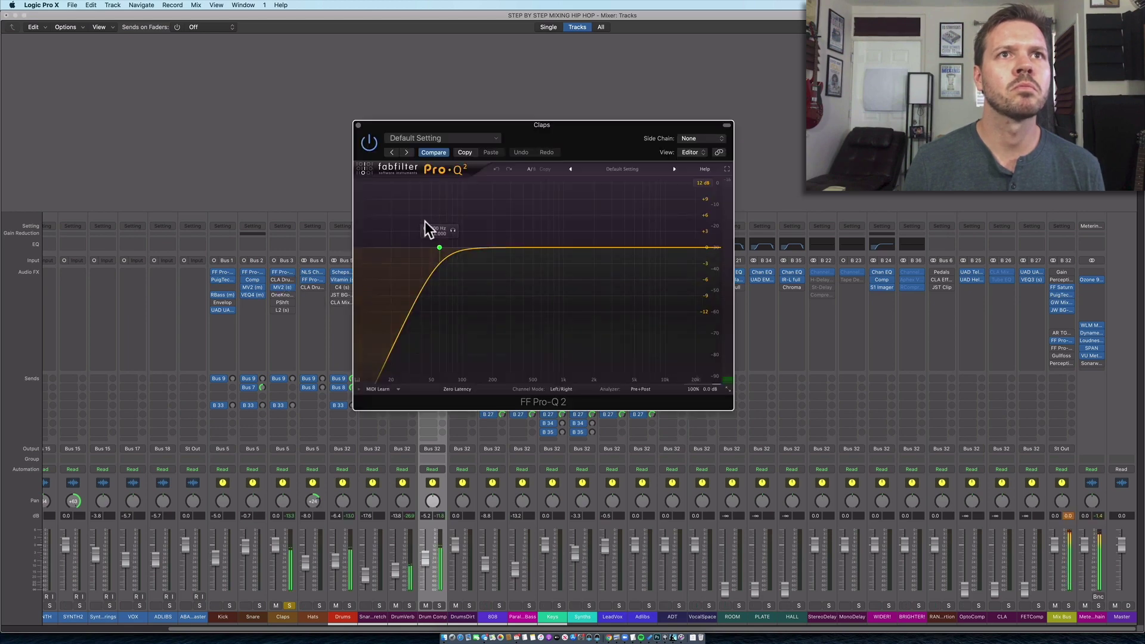
{"action": "left_click", "coordinate": [358, 126]}
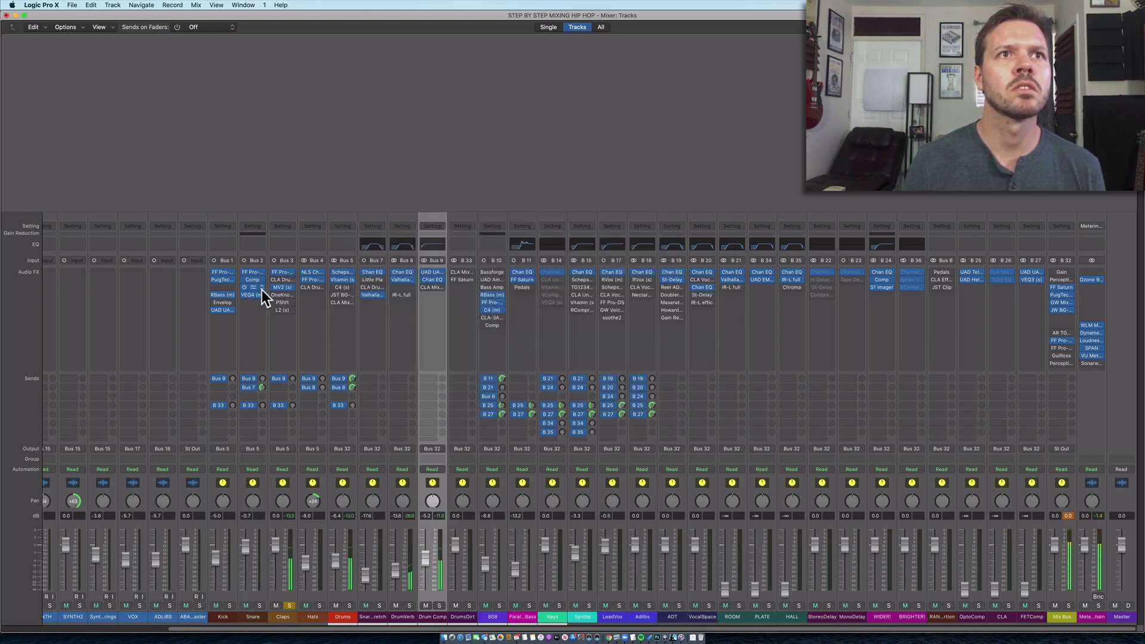
Step: Lower the High Level slider in the MV2 plug-in on the Claps channel
{"action": "left_click", "coordinate": [283, 287]}
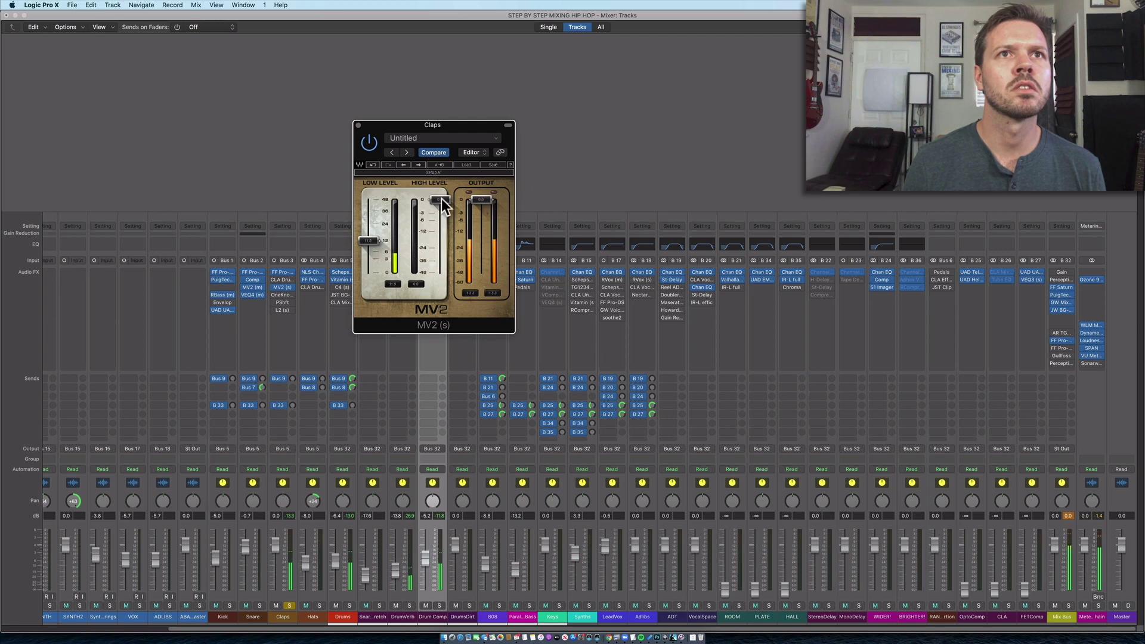
{"action": "left_click_drag", "start_coordinate": [441, 198], "coordinate": [441, 217]}
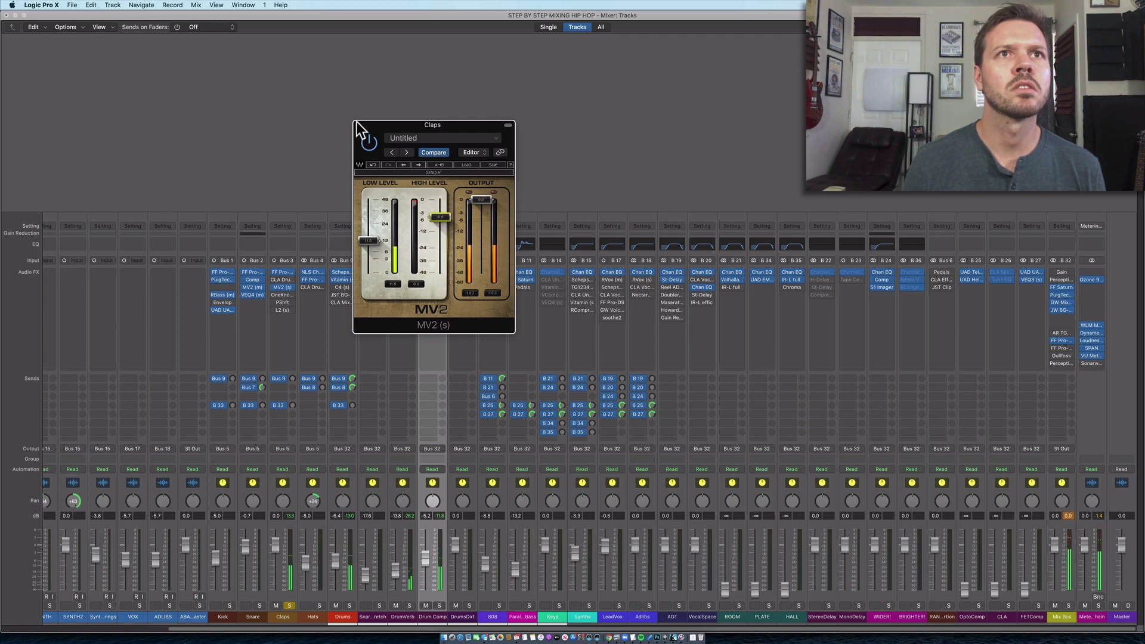
Step: Close the MV2 plug-in and check the OneKnob Wetter on the Claps channel, closing it again
{"action": "left_click", "coordinate": [358, 125]}
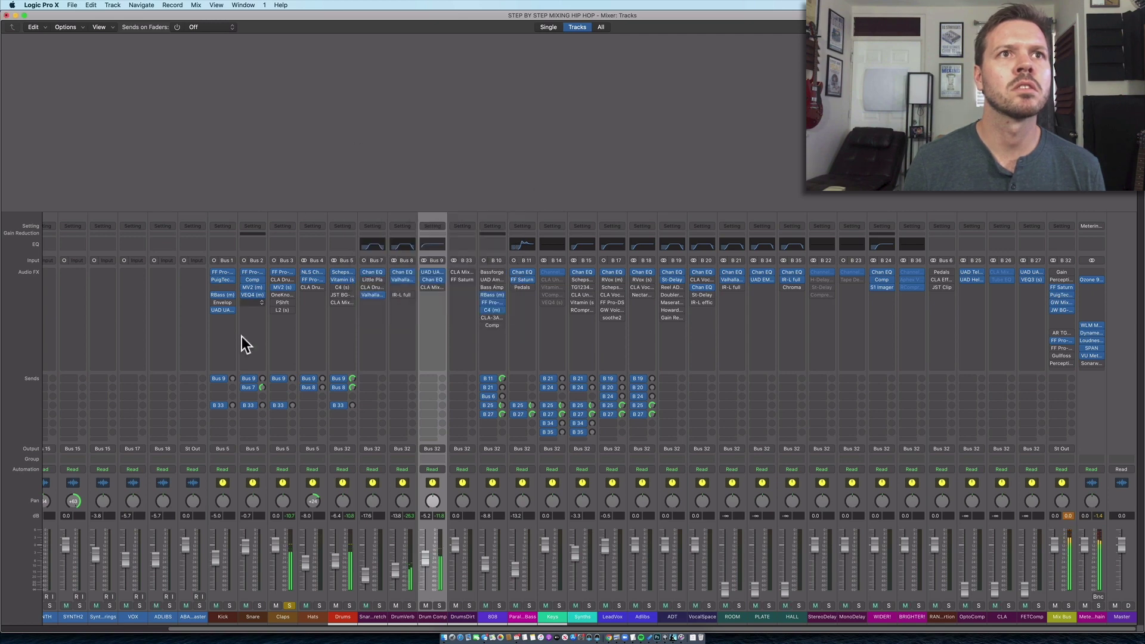
{"action": "left_click", "coordinate": [285, 296]}
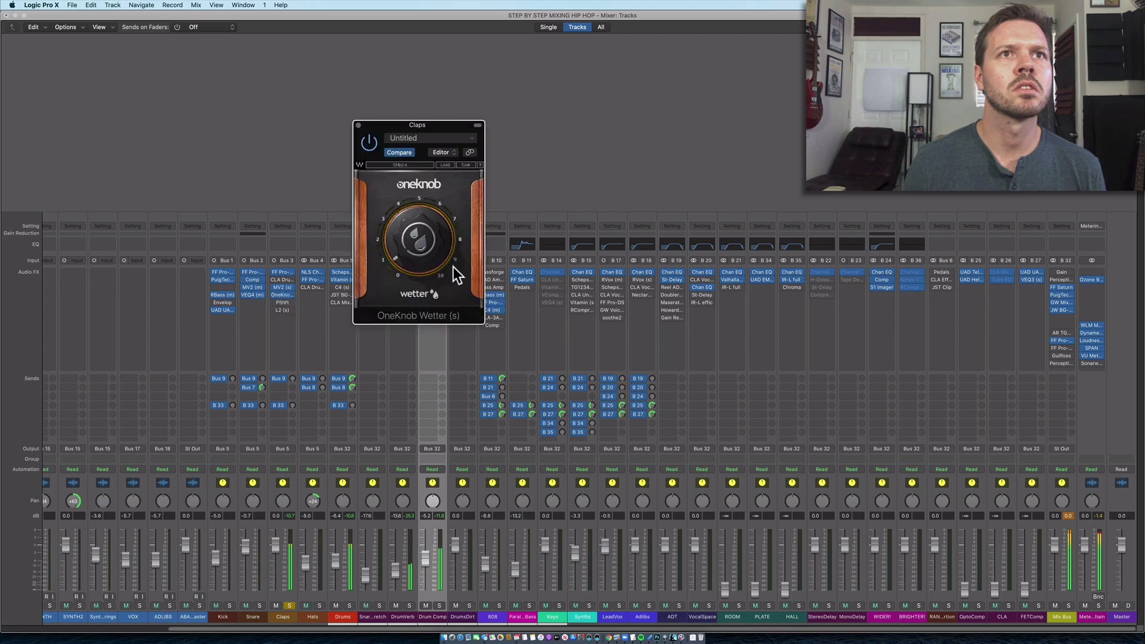
{"action": "left_click", "coordinate": [357, 126]}
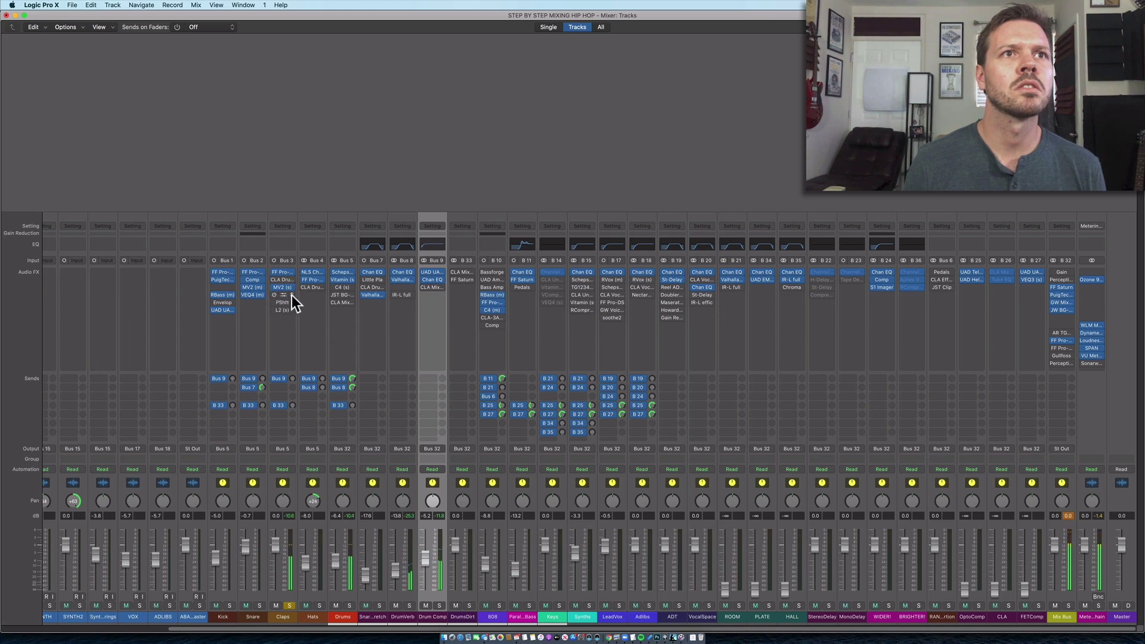
{"action": "left_click", "coordinate": [292, 294]}
Step: Switch the solo from Claps to Drums, and boost the Claps about 1 dB around 3420 Hz in FabFilter Pro-Q 2
{"action": "left_click", "coordinate": [285, 275]}
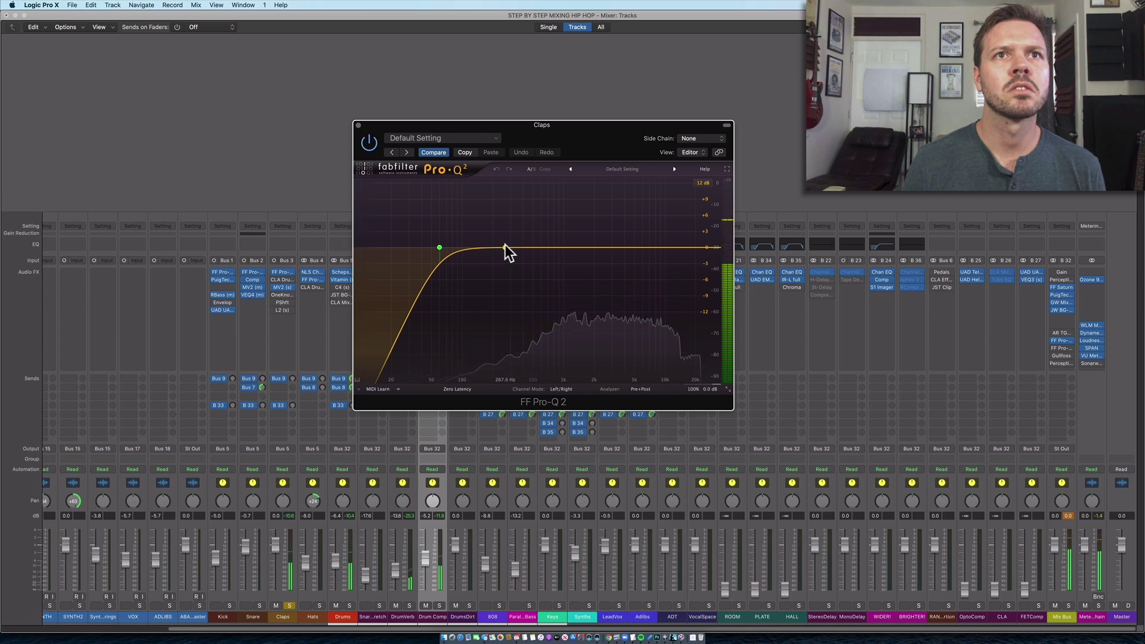
{"action": "left_click", "coordinate": [290, 604]}
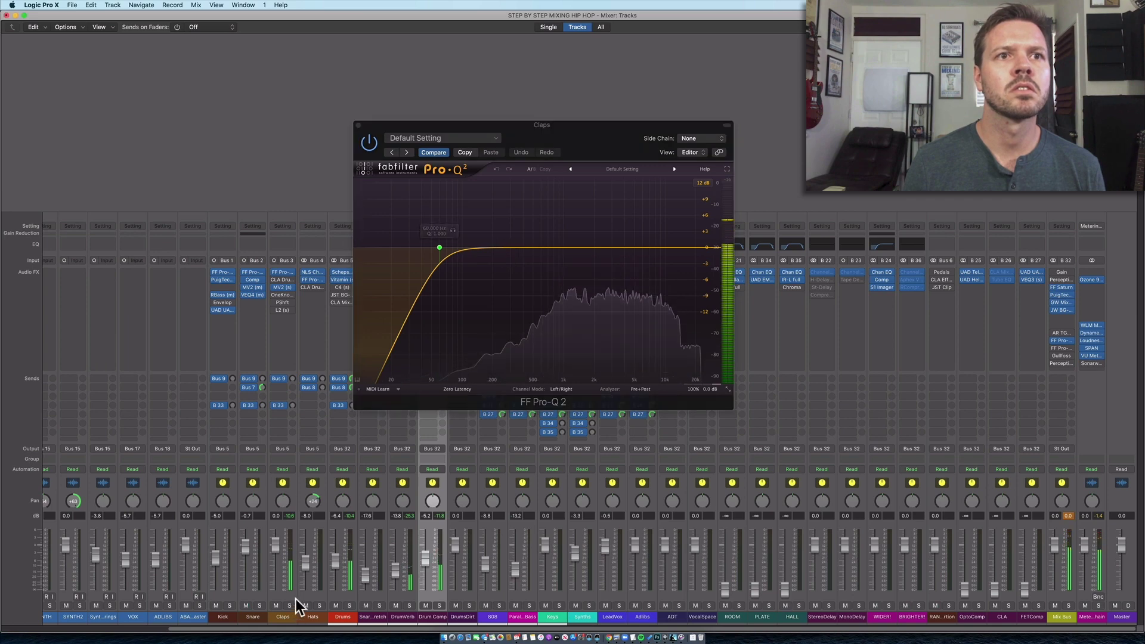
{"action": "left_click", "coordinate": [349, 605]}
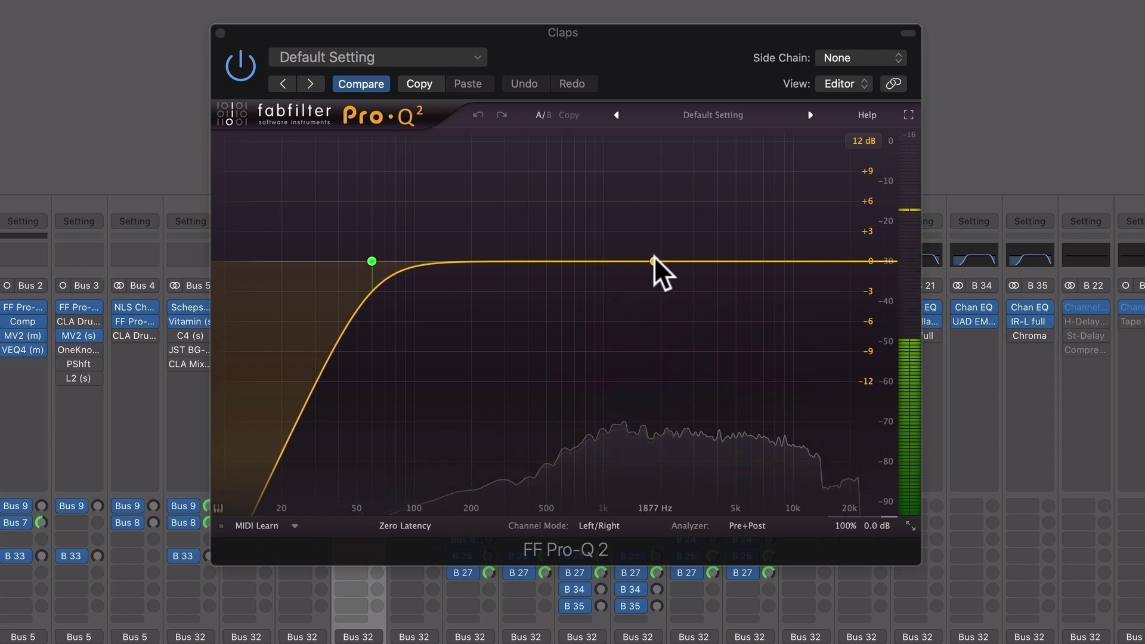
{"action": "left_click_drag", "start_coordinate": [594, 249], "coordinate": [607, 220]}
{"action": "left_click_drag", "start_coordinate": [681, 208], "coordinate": [700, 248]}
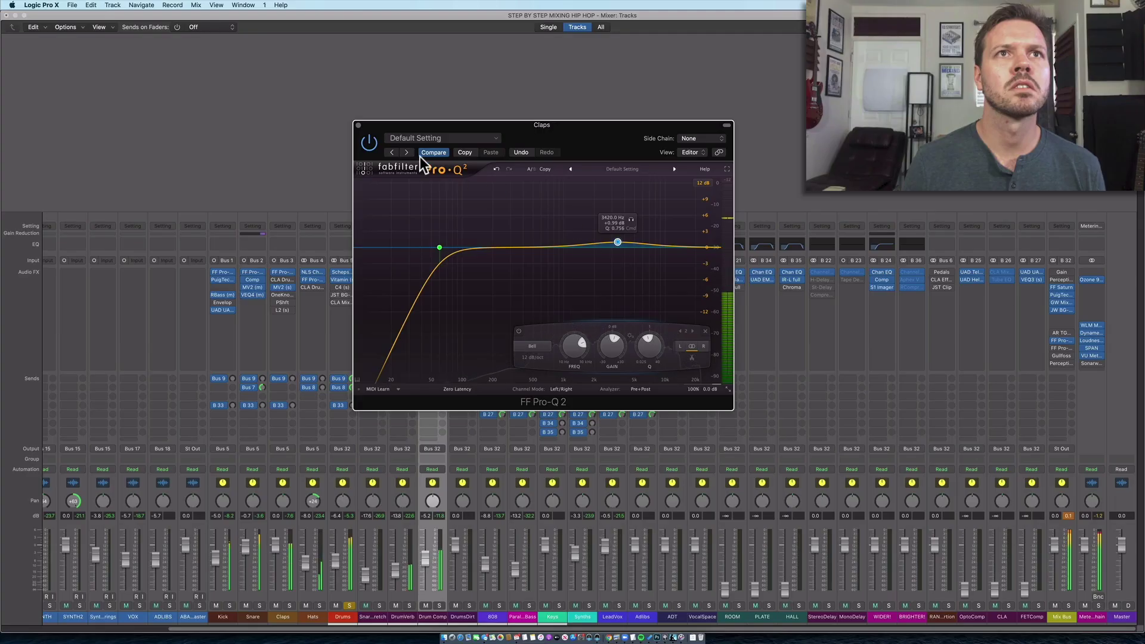
{"action": "left_click", "coordinate": [358, 125]}
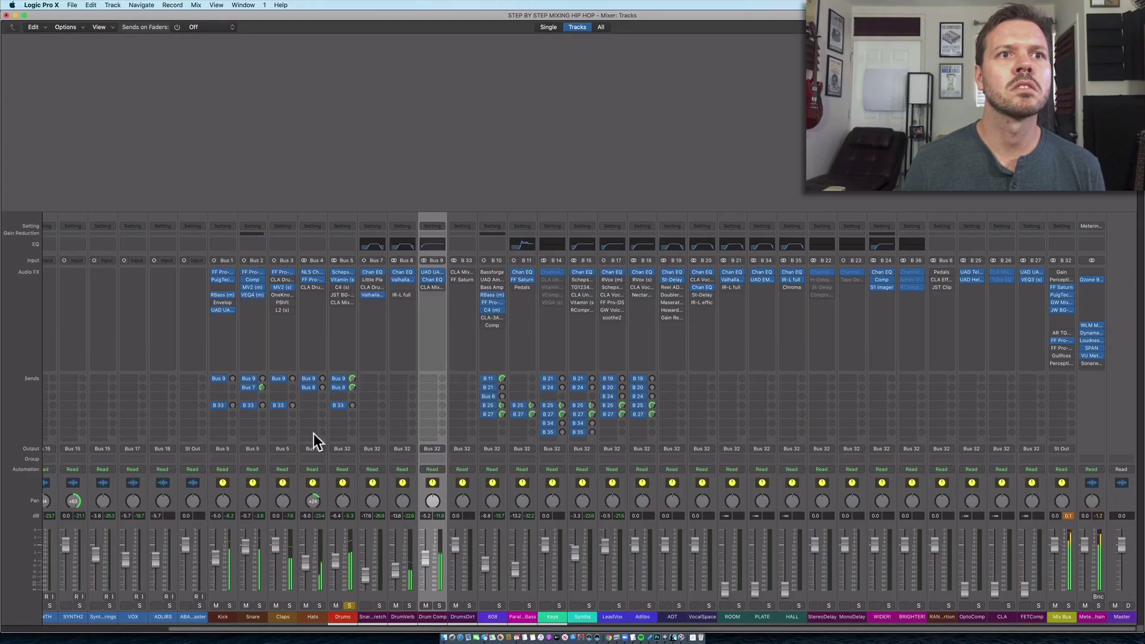
Step: Solo the Claps channel and raise the source CLAPS track's fader to -2.7 dB
{"action": "left_click", "coordinate": [287, 605]}
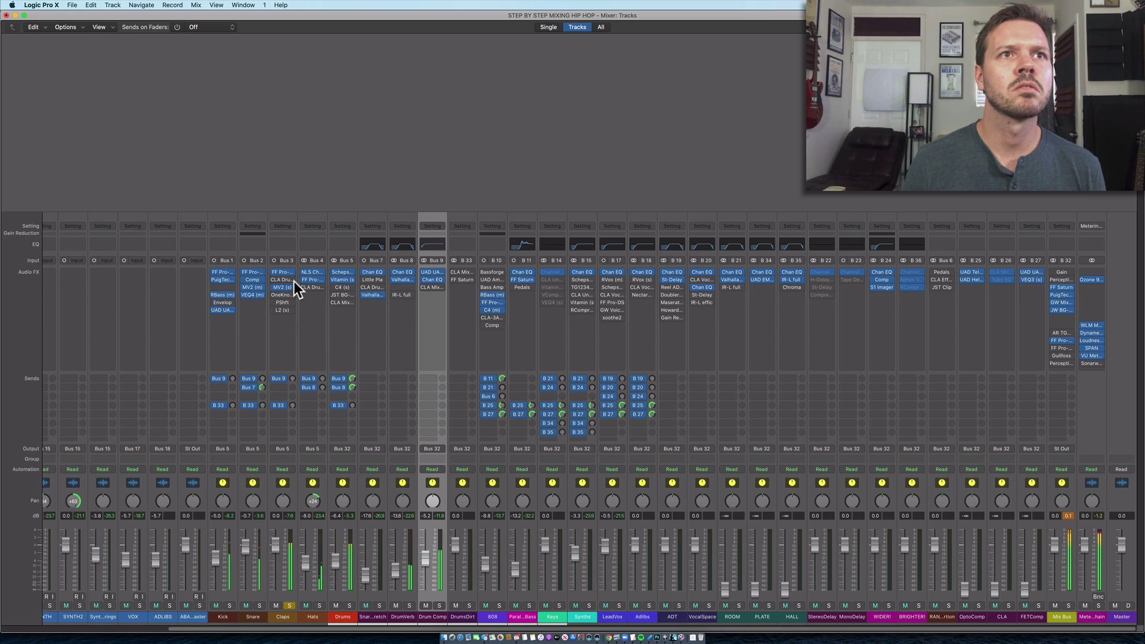
{"action": "scroll", "coordinate": [311, 481], "scroll_direction": "left", "scroll_amount": 10}
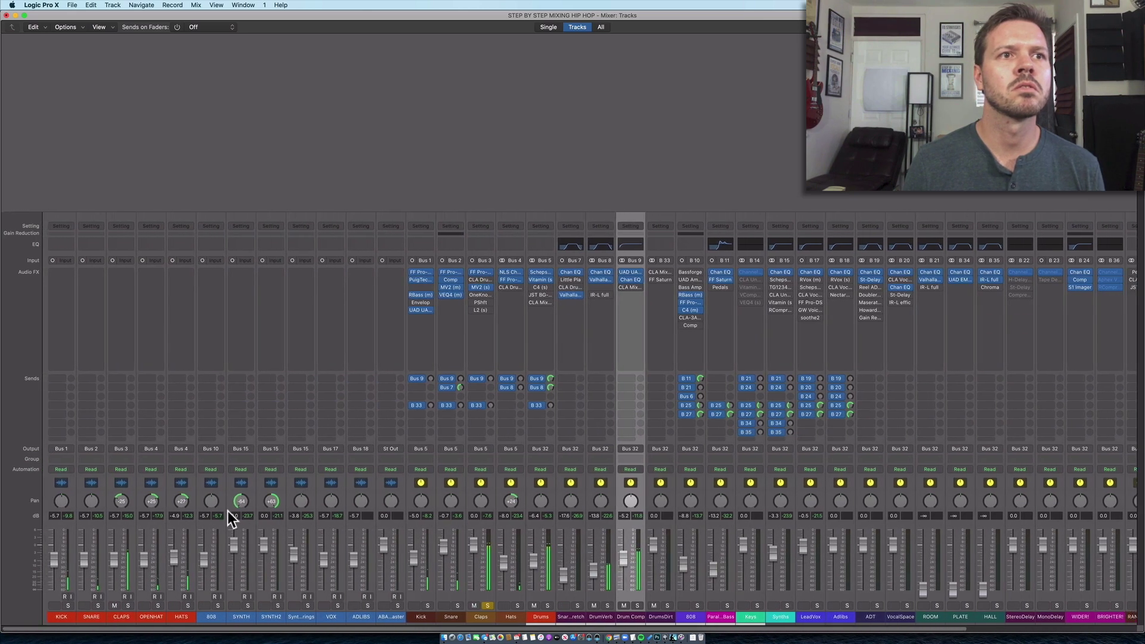
{"action": "left_click_drag", "start_coordinate": [108, 563], "coordinate": [109, 557]}
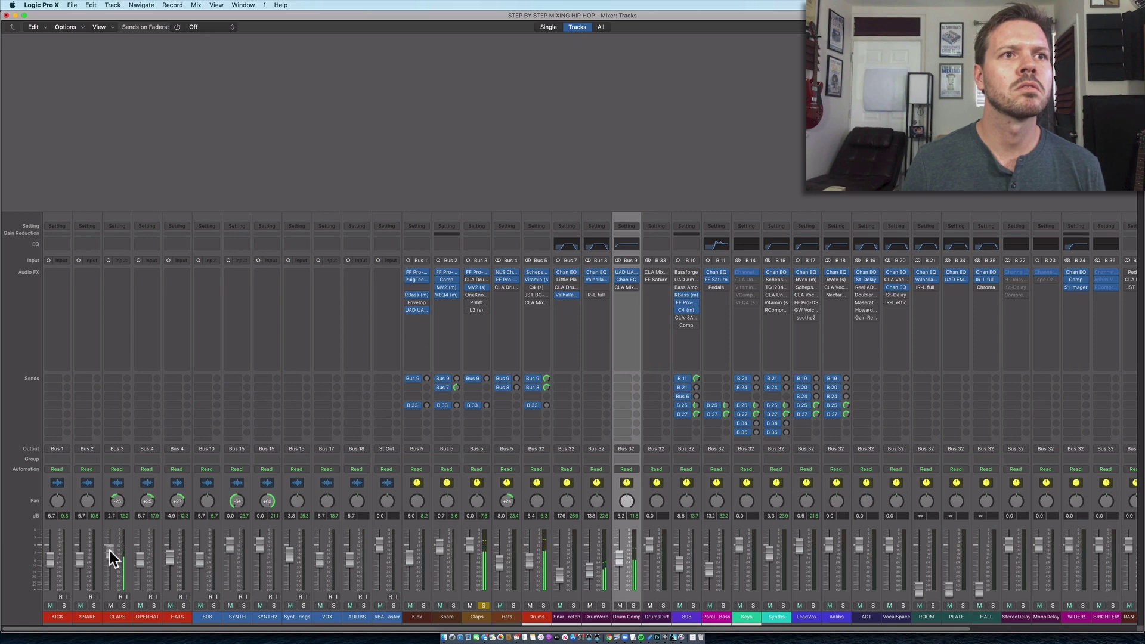
Step: Replace the Claps solo with solos on Drums, 808, the parallel bass and the four parallel drum channels from the snare one through DrumsDirt
{"action": "scroll", "coordinate": [287, 571], "scroll_direction": "right", "scroll_amount": 5}
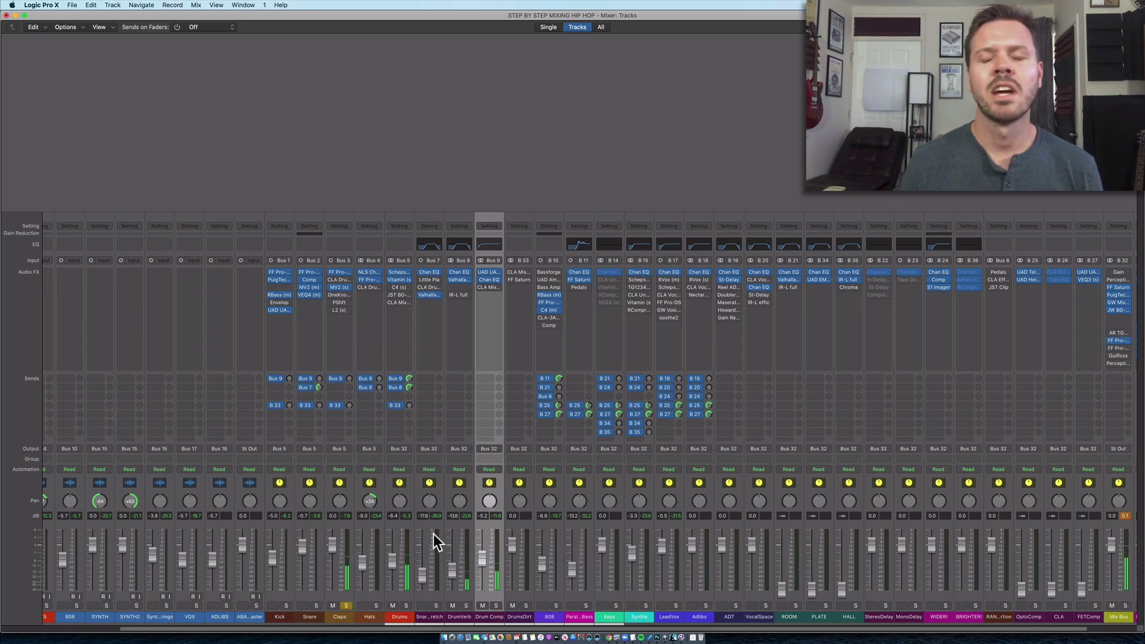
{"action": "scroll", "coordinate": [412, 554], "scroll_direction": "right", "scroll_amount": 1}
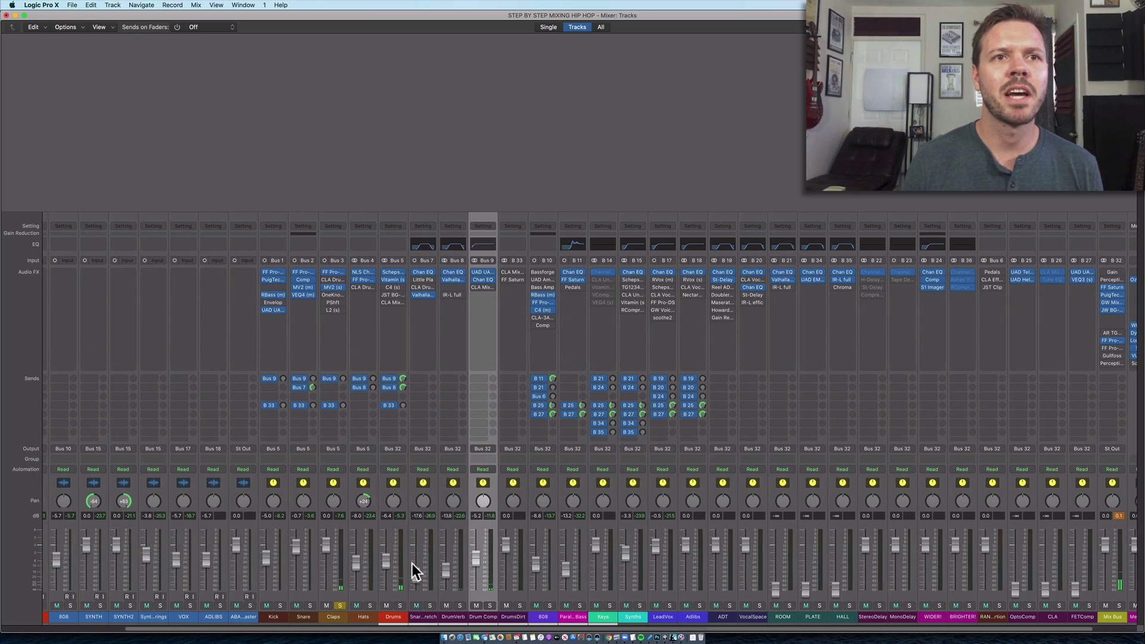
{"action": "scroll", "coordinate": [413, 563], "scroll_direction": "right", "scroll_amount": 1}
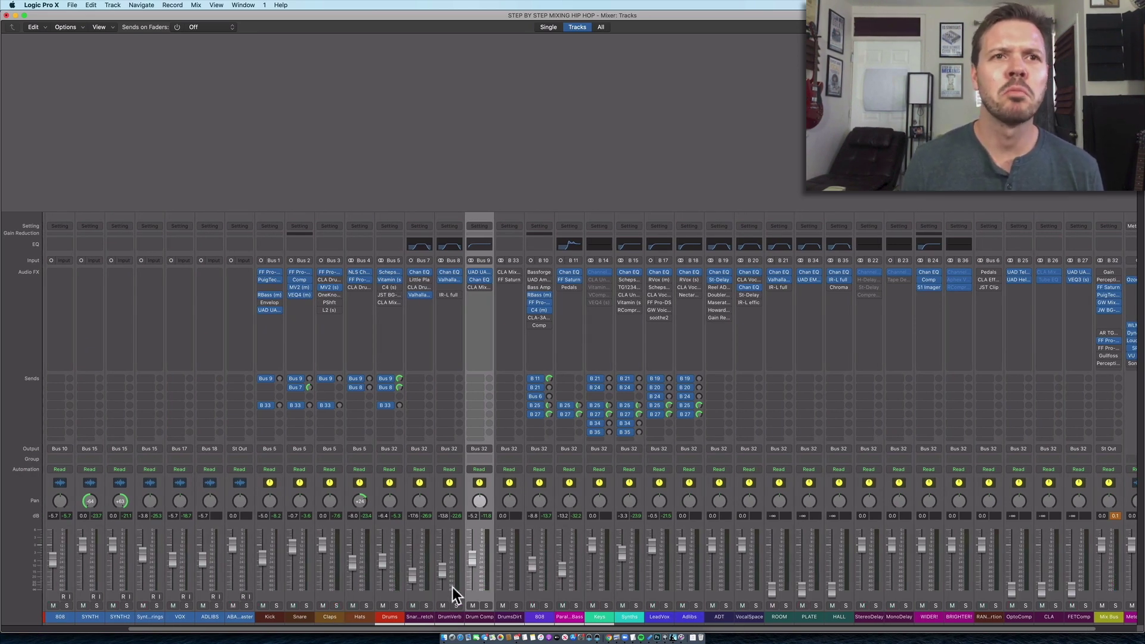
{"action": "scroll", "coordinate": [441, 587], "scroll_direction": "right", "scroll_amount": 8}
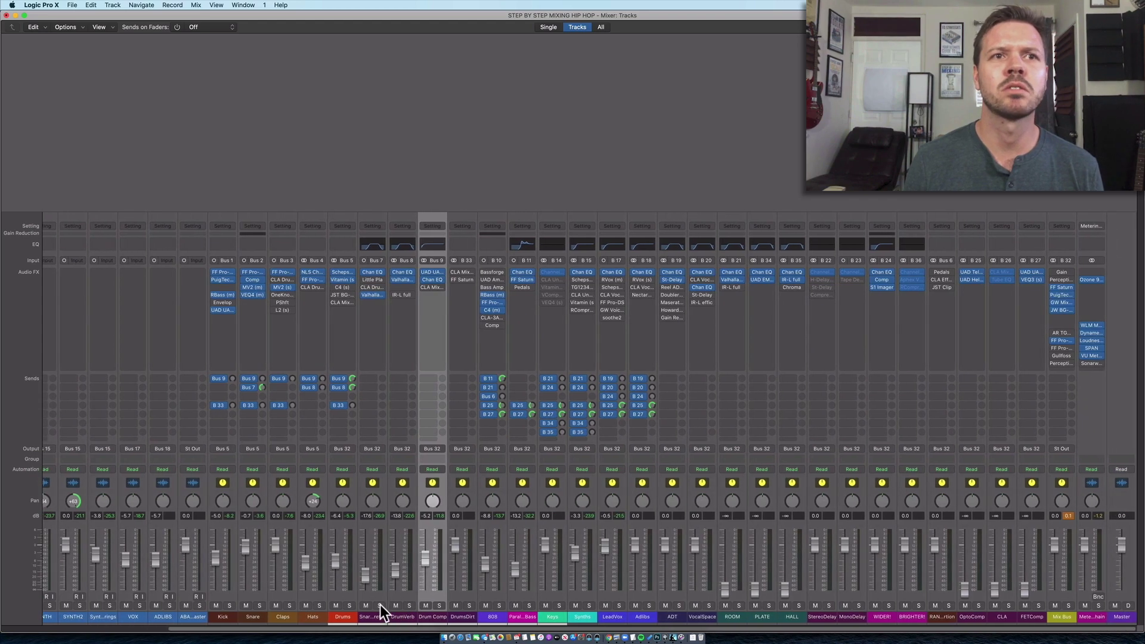
{"action": "left_click", "coordinate": [261, 615]}
{"action": "left_click", "coordinate": [272, 617]}
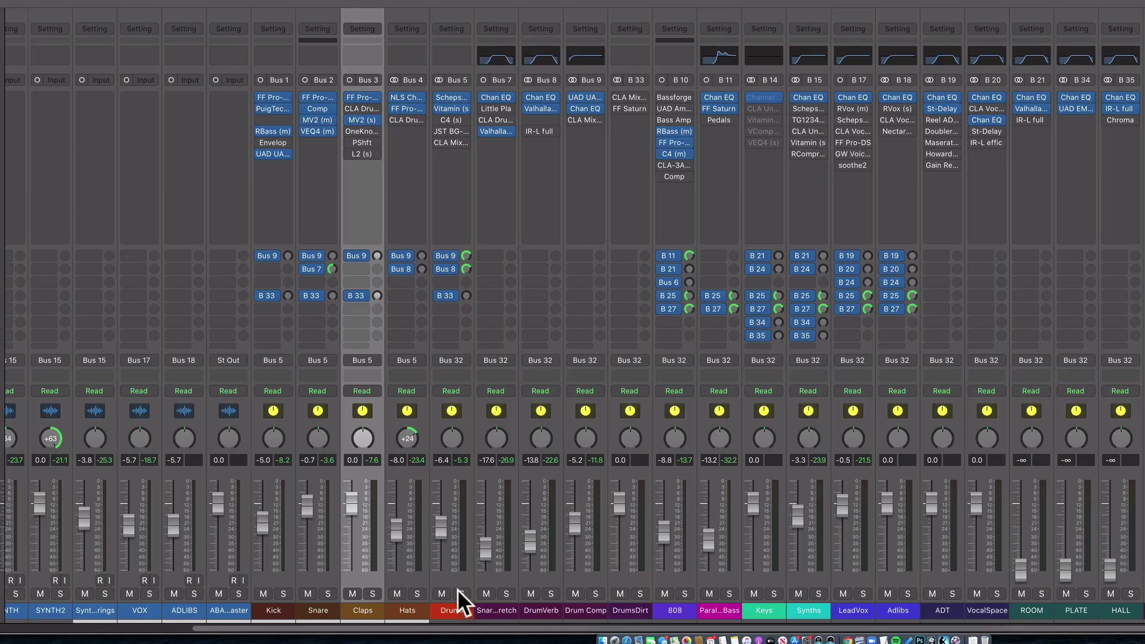
{"action": "left_click", "coordinate": [460, 593]}
{"action": "left_click", "coordinate": [684, 593]}
{"action": "left_click", "coordinate": [727, 593]}
{"action": "left_click", "coordinate": [497, 608]}
{"action": "left_click", "coordinate": [624, 608], "text": "shift"}
{"action": "left_click", "coordinate": [638, 593]}
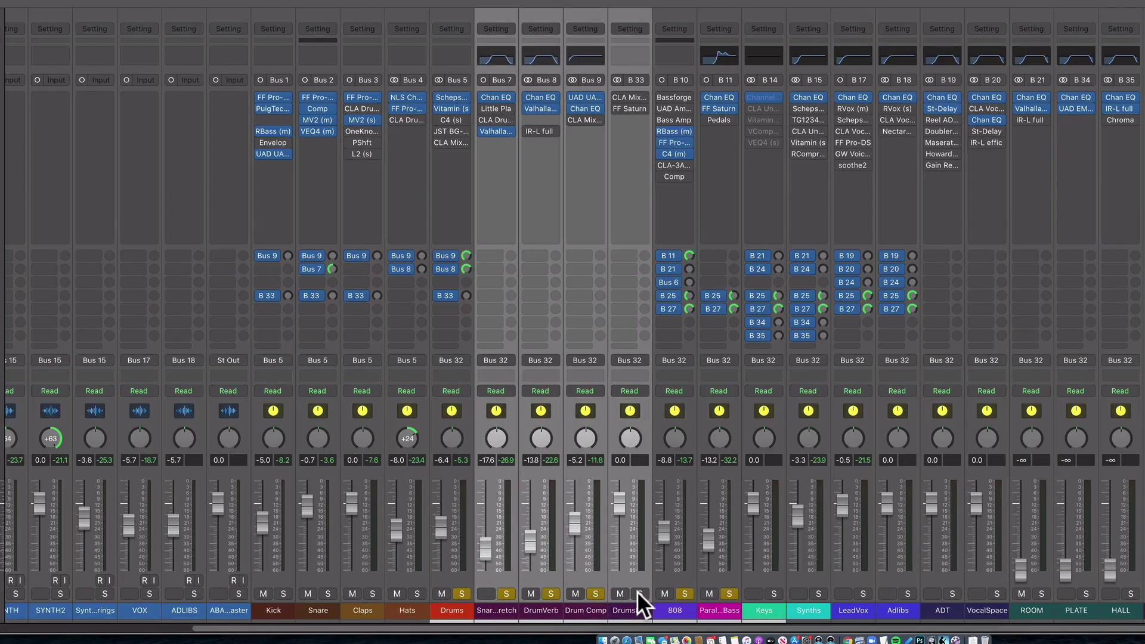
{"action": "left_click", "coordinate": [631, 609]}
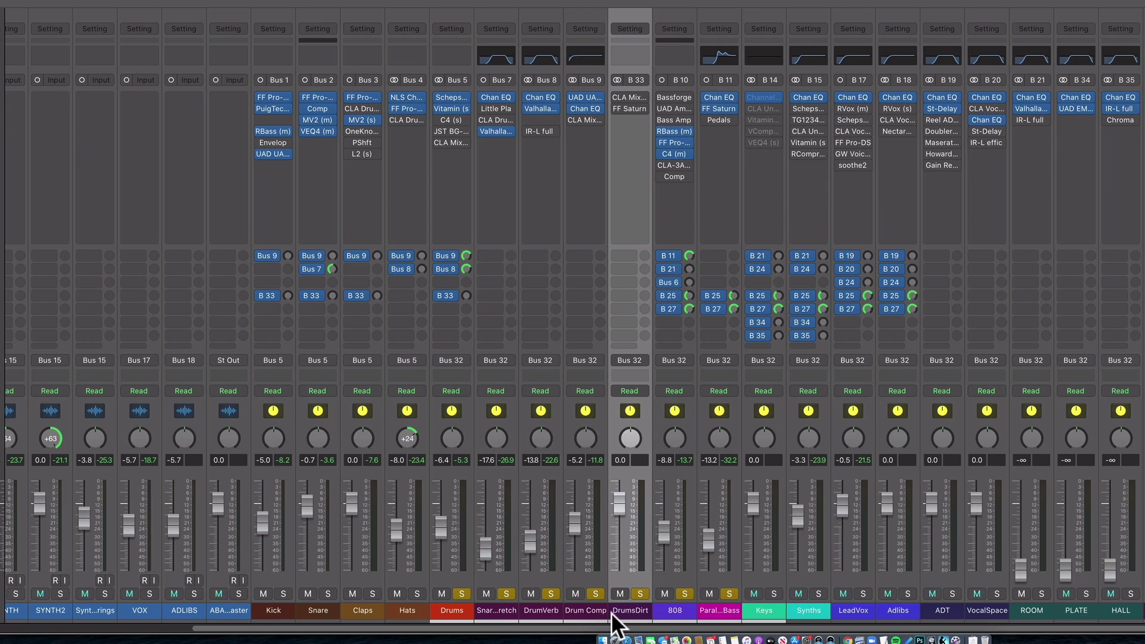
Step: Play the soloed drums and bass, and set the 808 fader to -4.0 dB and the Drums fader to -8.4 dB
{"action": "key", "text": "space"}
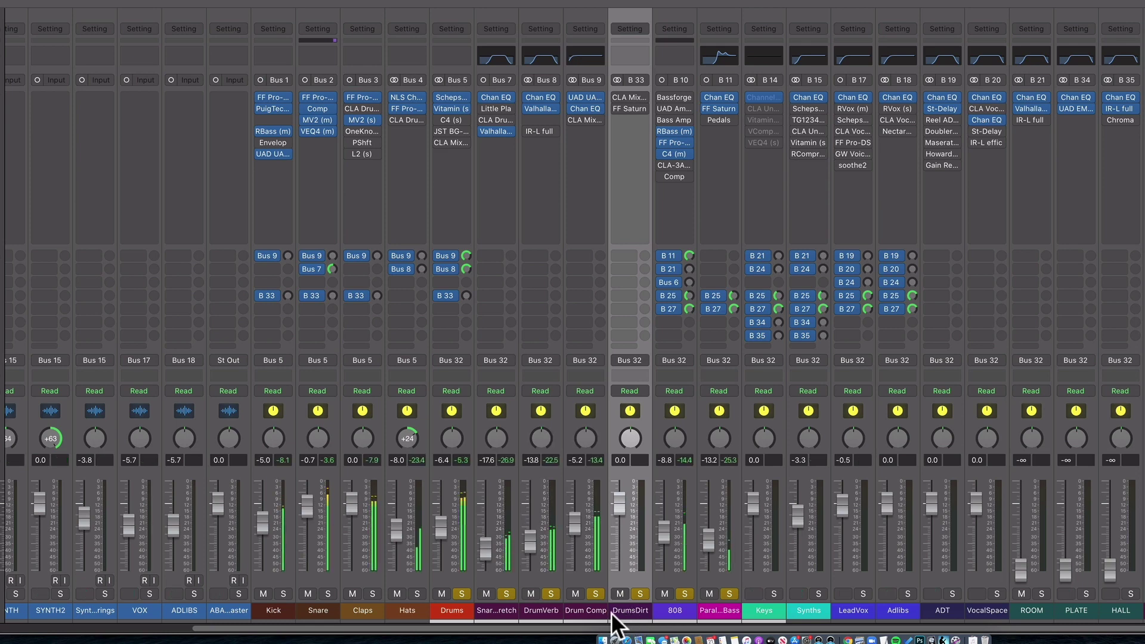
{"action": "left_click_drag", "start_coordinate": [666, 535], "coordinate": [664, 521]}
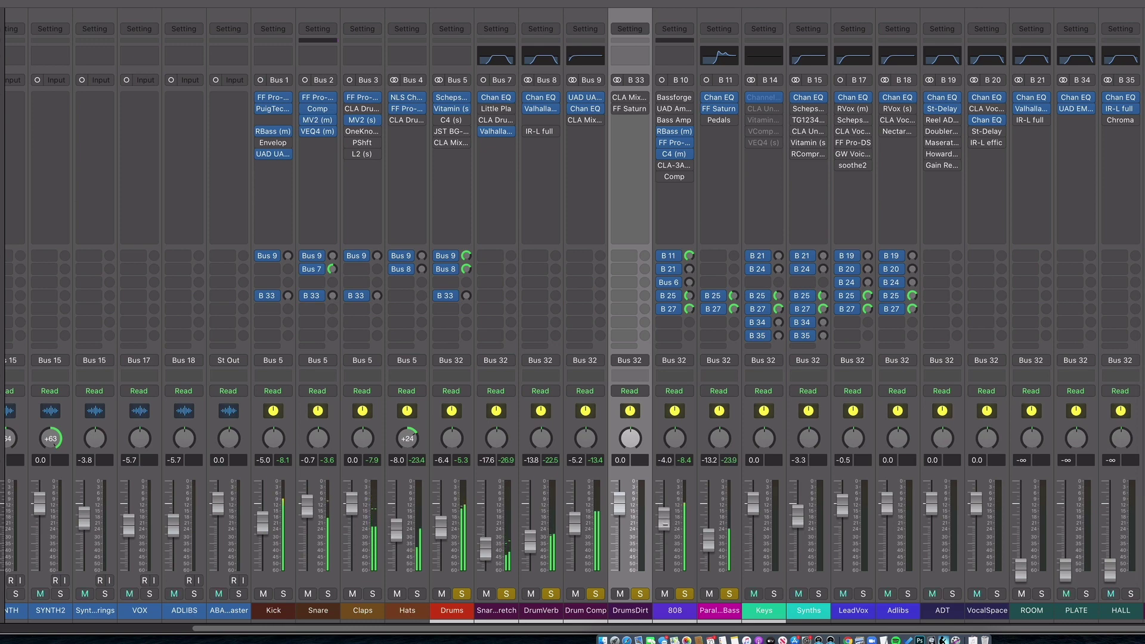
{"action": "left_click_drag", "start_coordinate": [440, 528], "coordinate": [442, 541]}
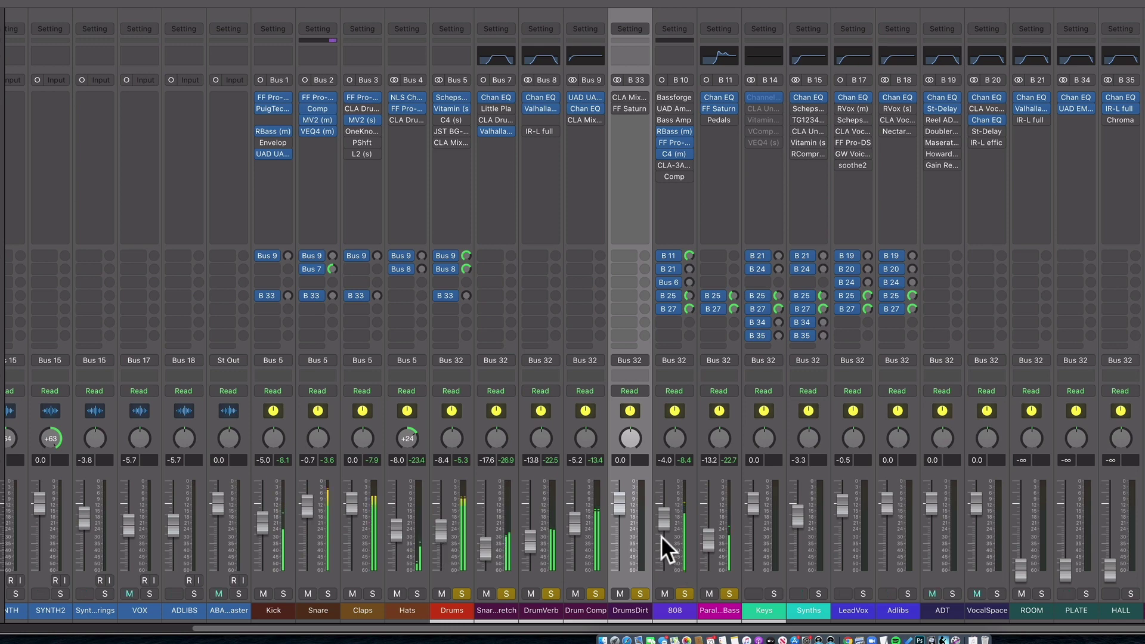